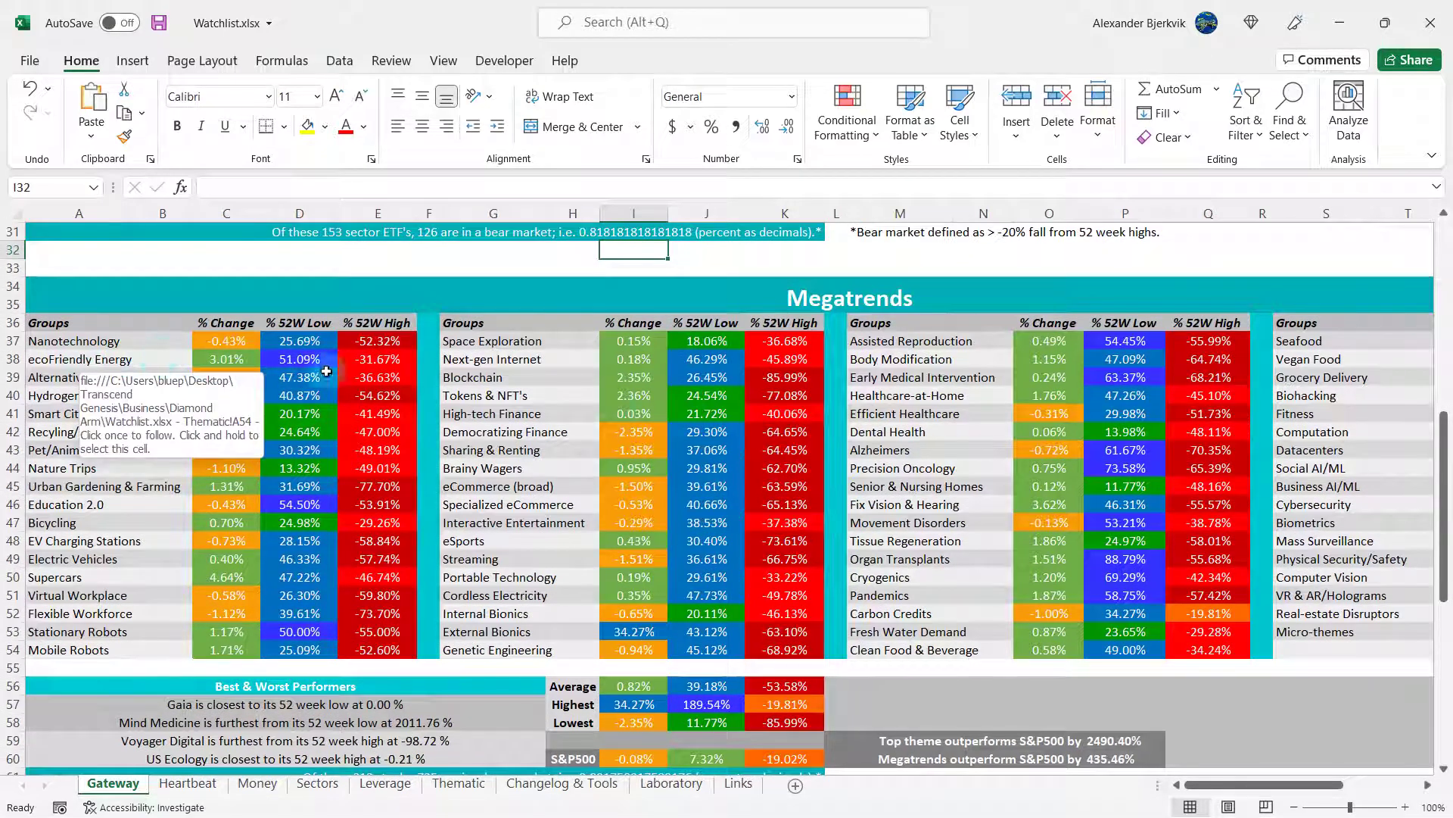
Compare the ecoFriendly Energy group's 52-week low and high percentages with the S&P500 benchmark under Megatrends
left_click(296, 359)
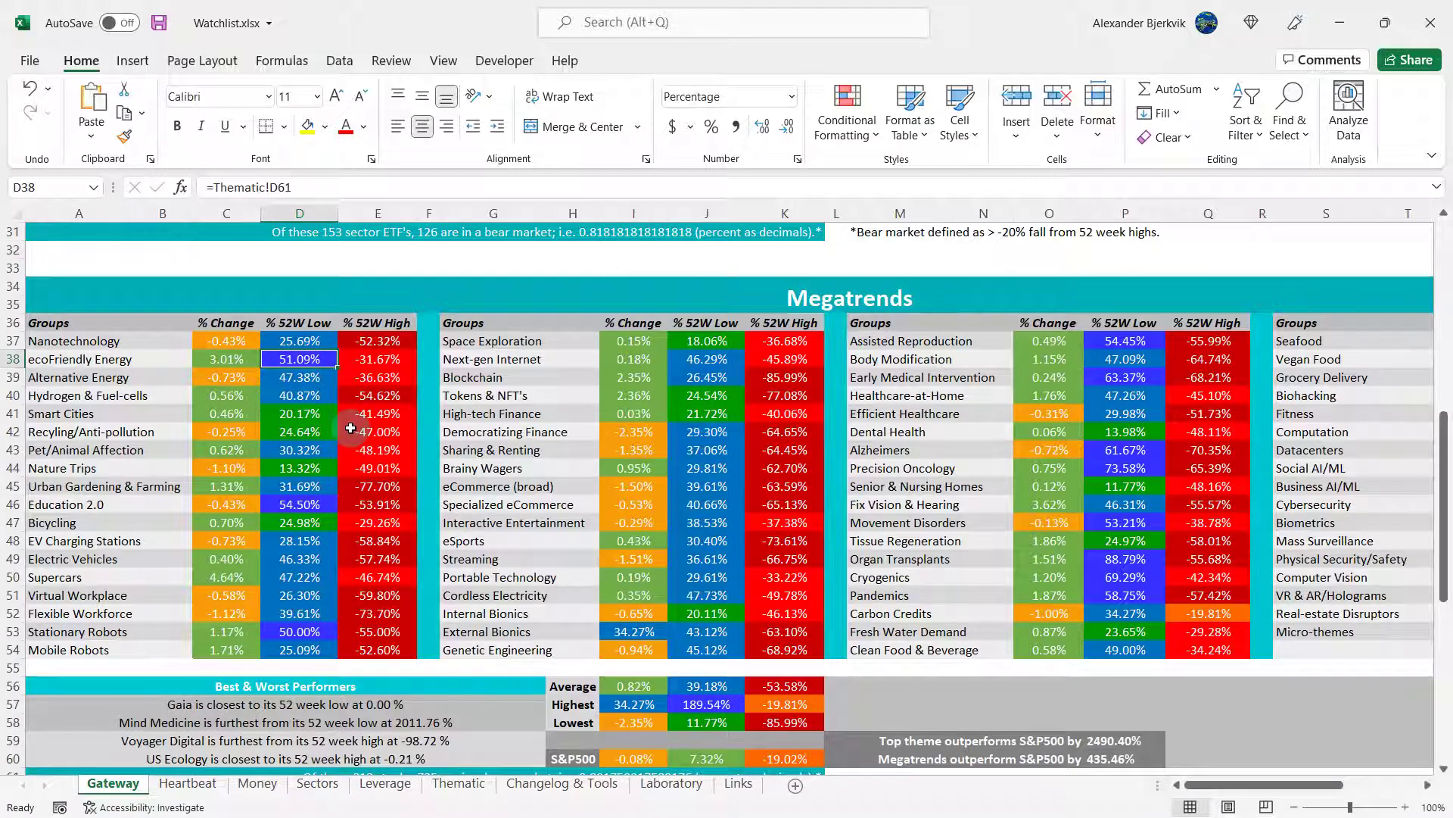
left_click(390, 359)
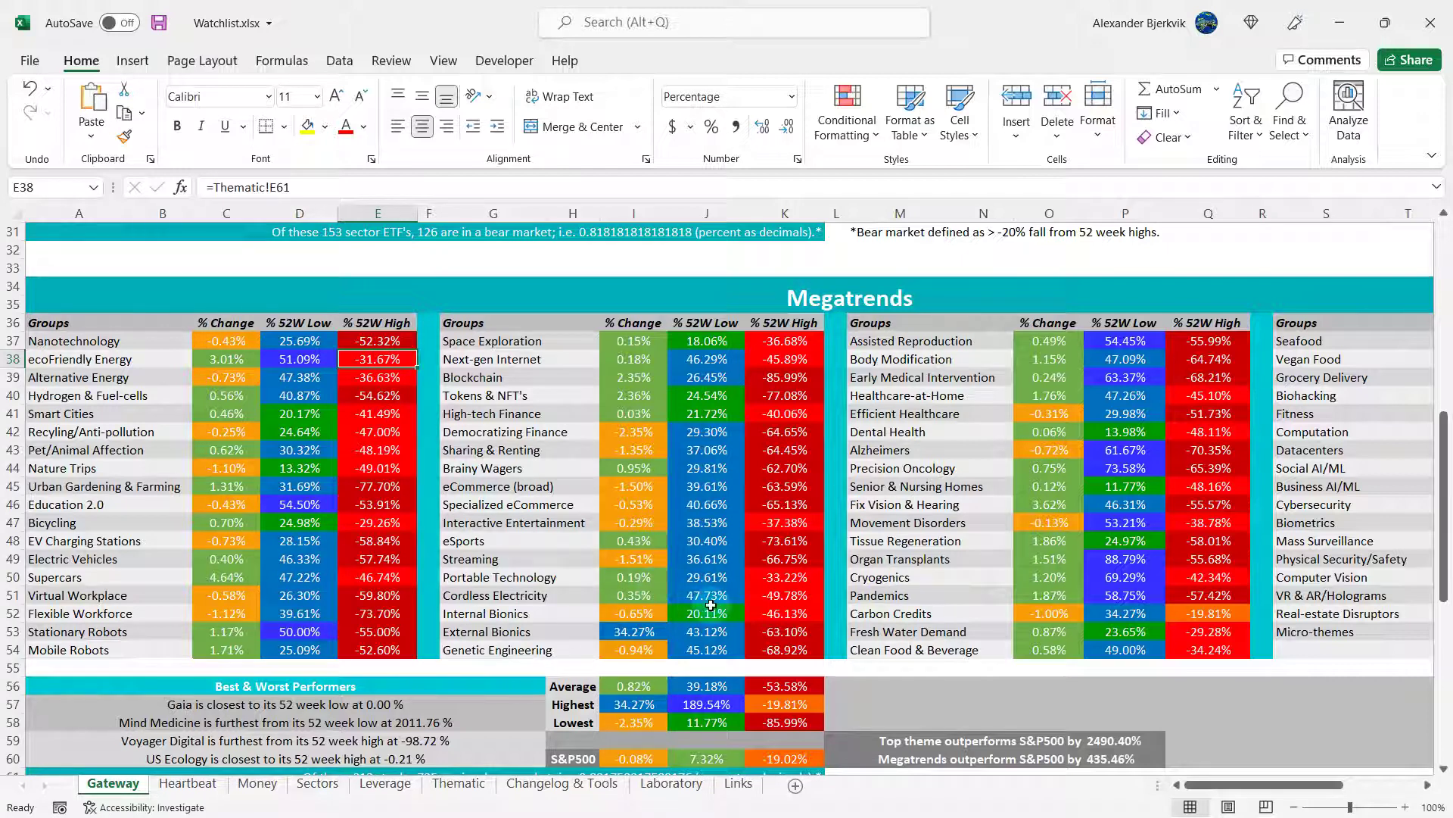
scroll(711, 606, "down", 1)
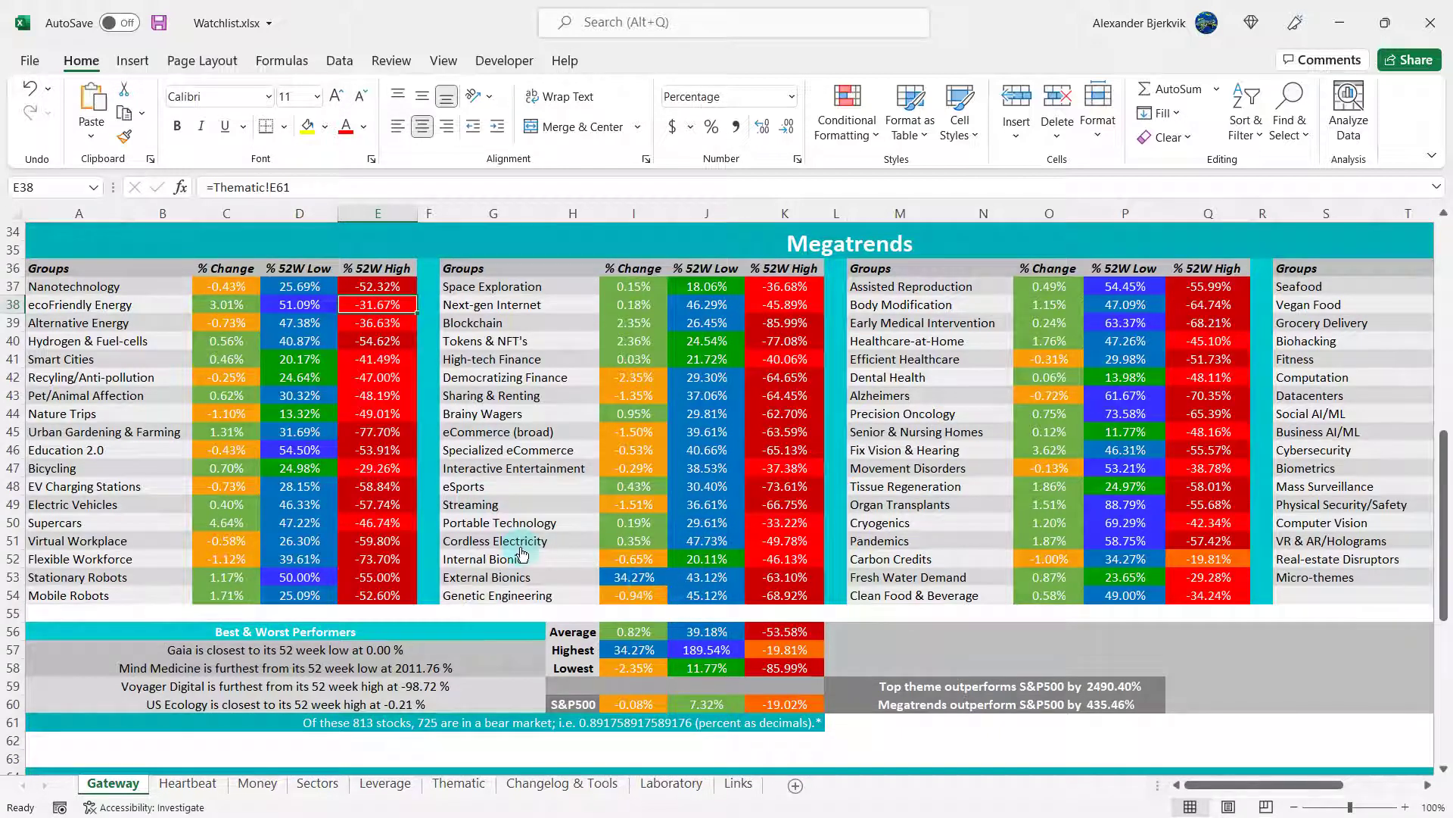
left_click(700, 703)
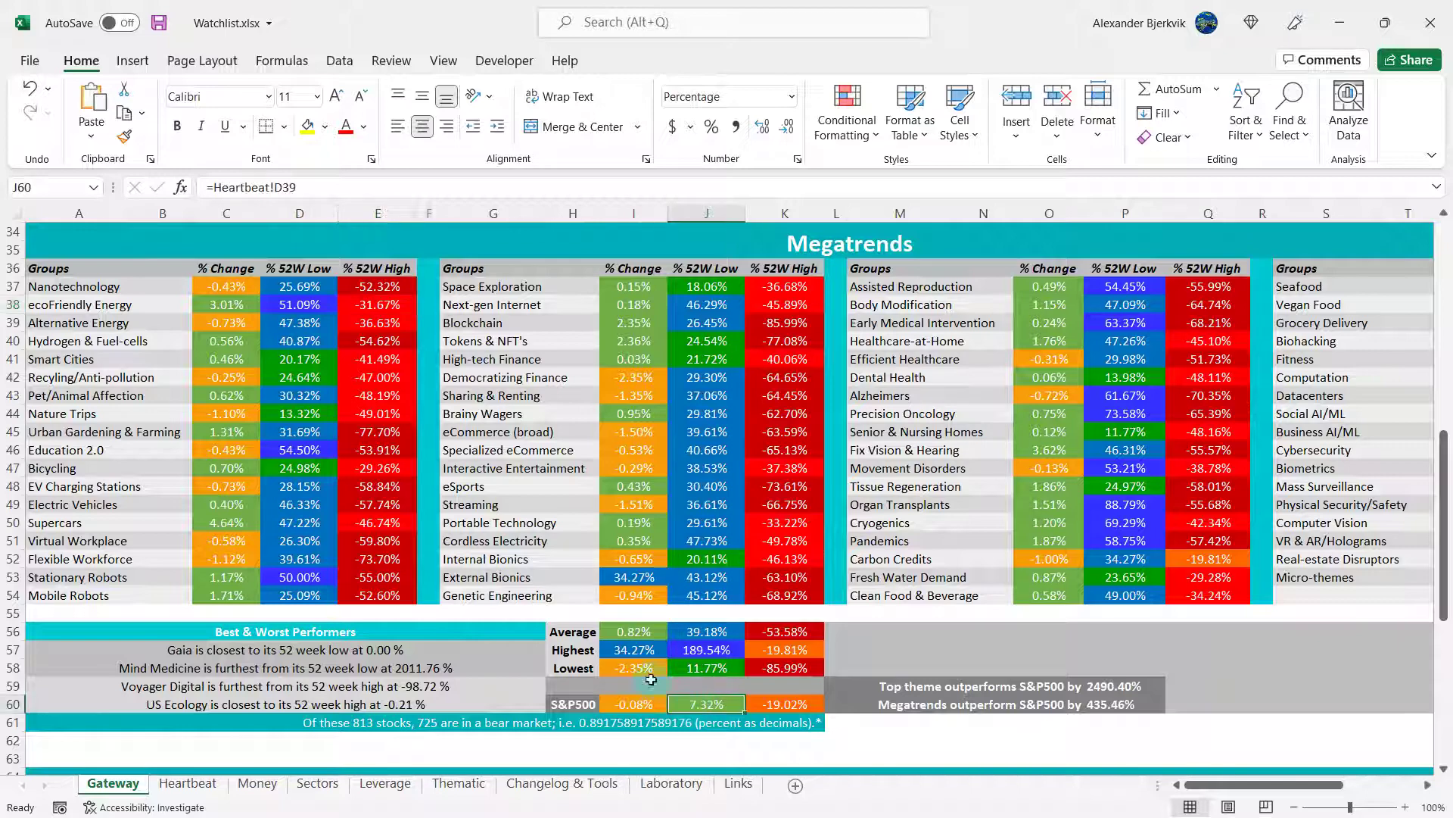
Follow the ecoFriendly Energy link to its company table and inspect Canadian Solar's specifics and 52-week low and high percentages
left_click(76, 310)
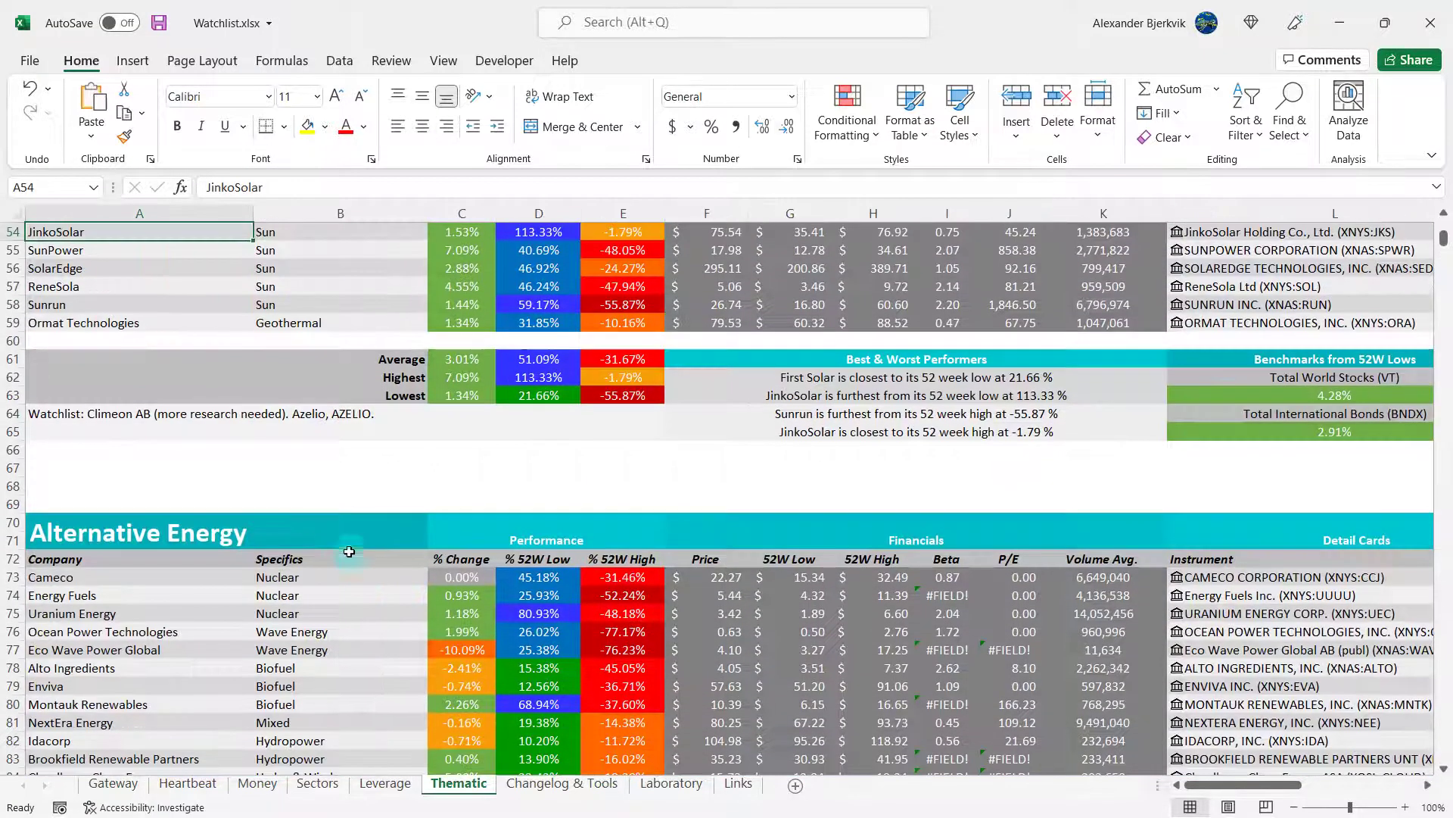
scroll(352, 556, "up", 4)
left_click(178, 428)
left_click(336, 435)
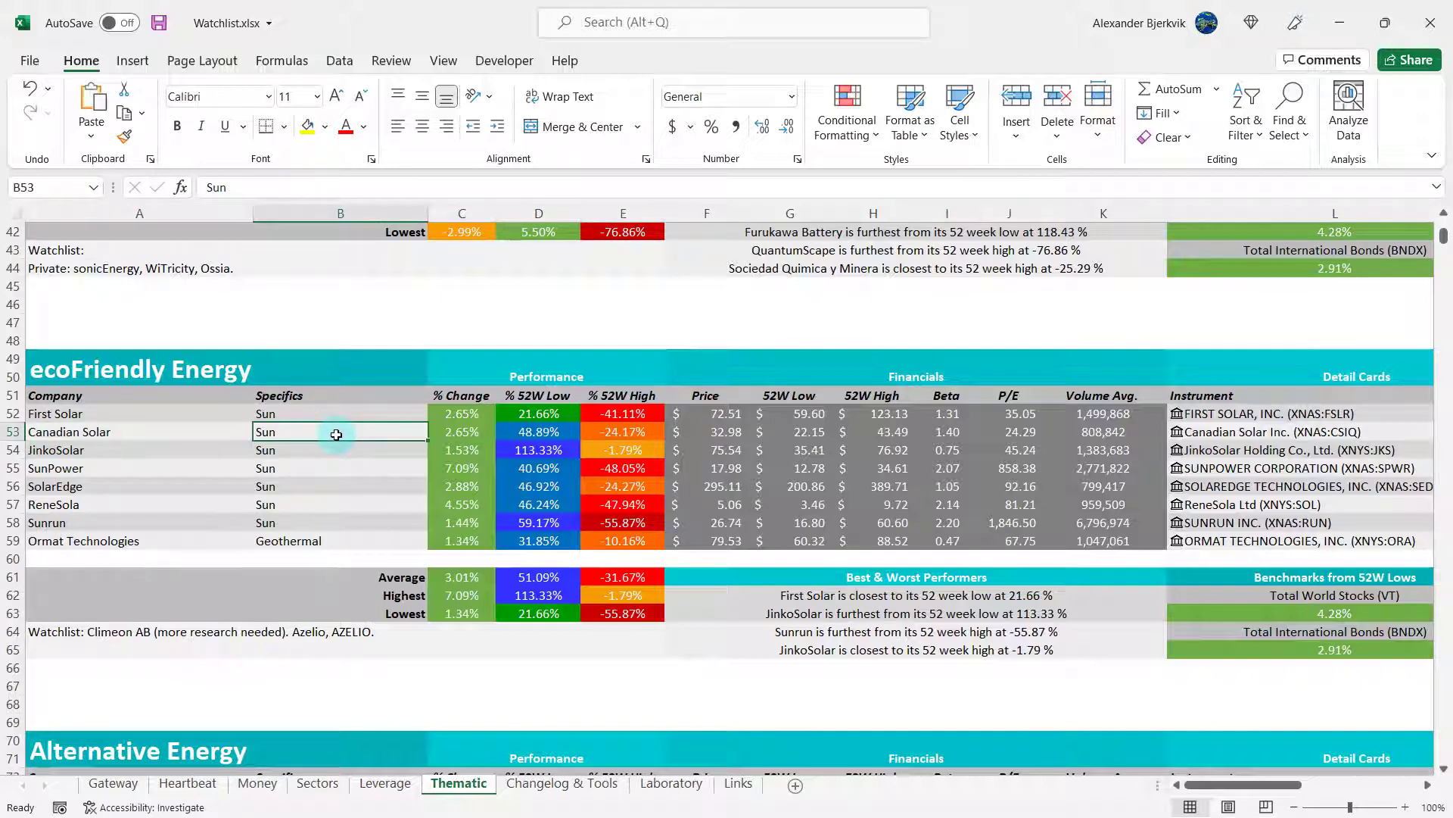
left_click(529, 431)
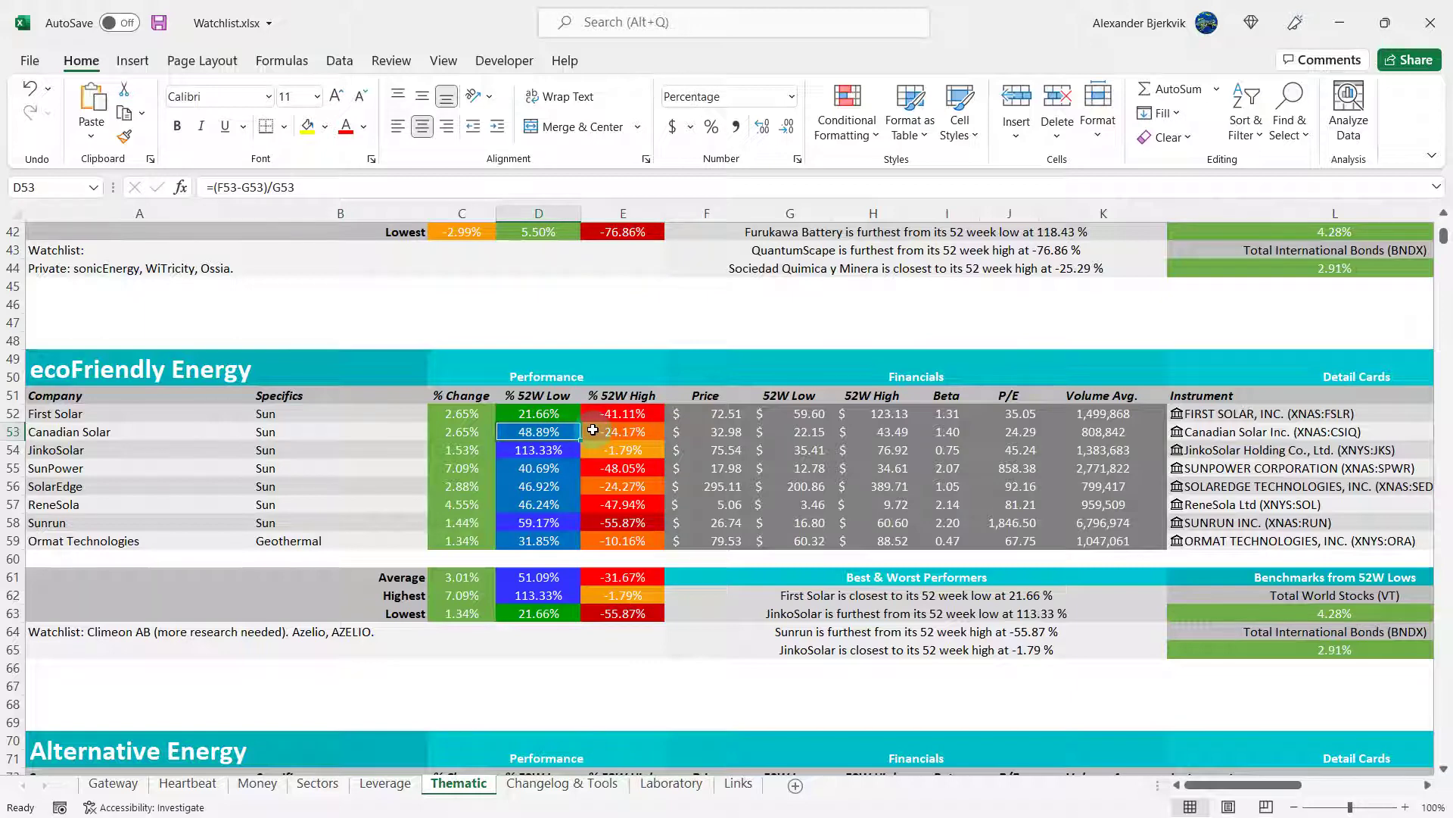
left_click(659, 430)
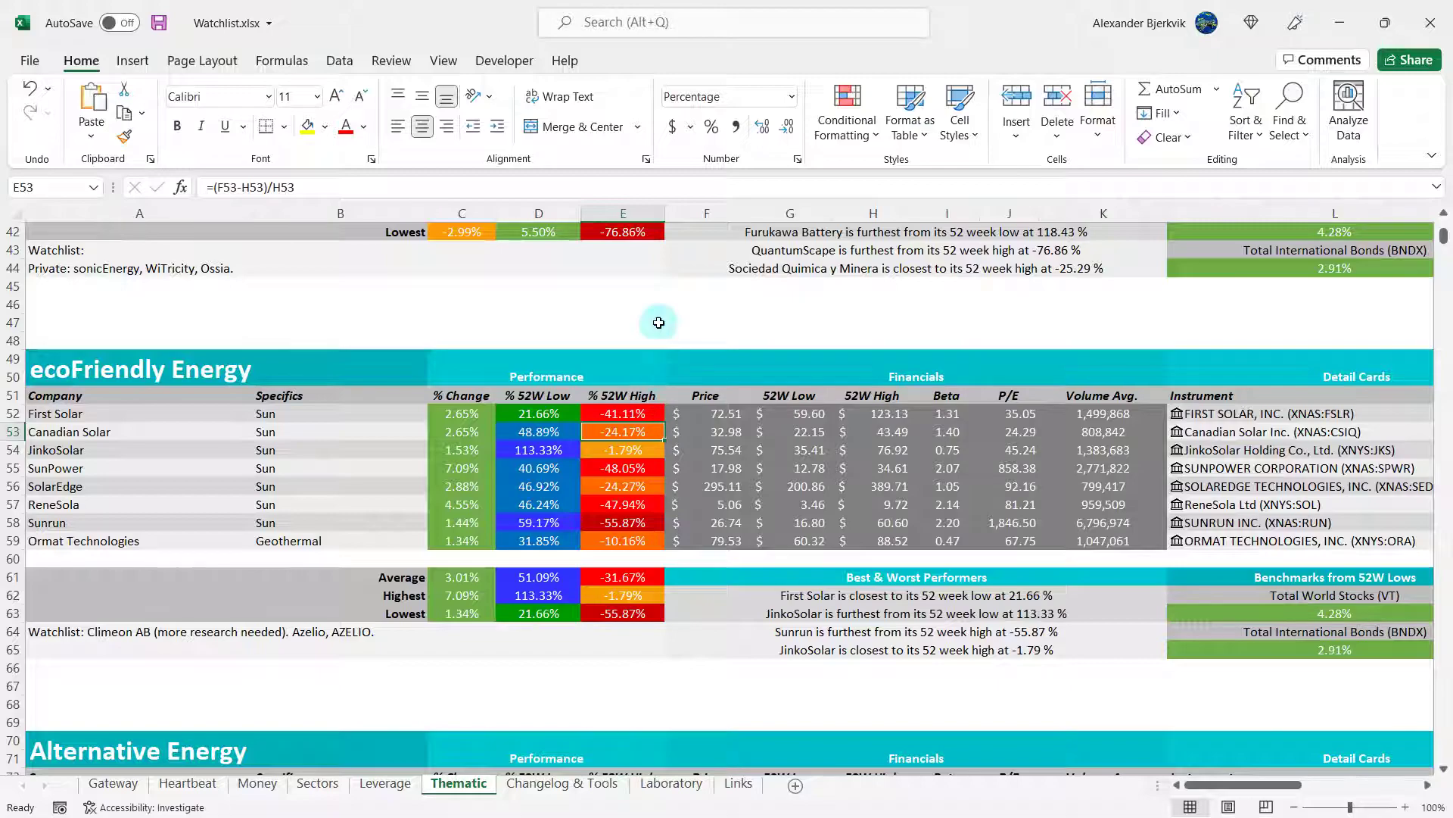
Switch to the web browser, dismiss the pop-up on the Canadian Solar home page, and read its business segments, company overview and news sections
key("alt+Tab")
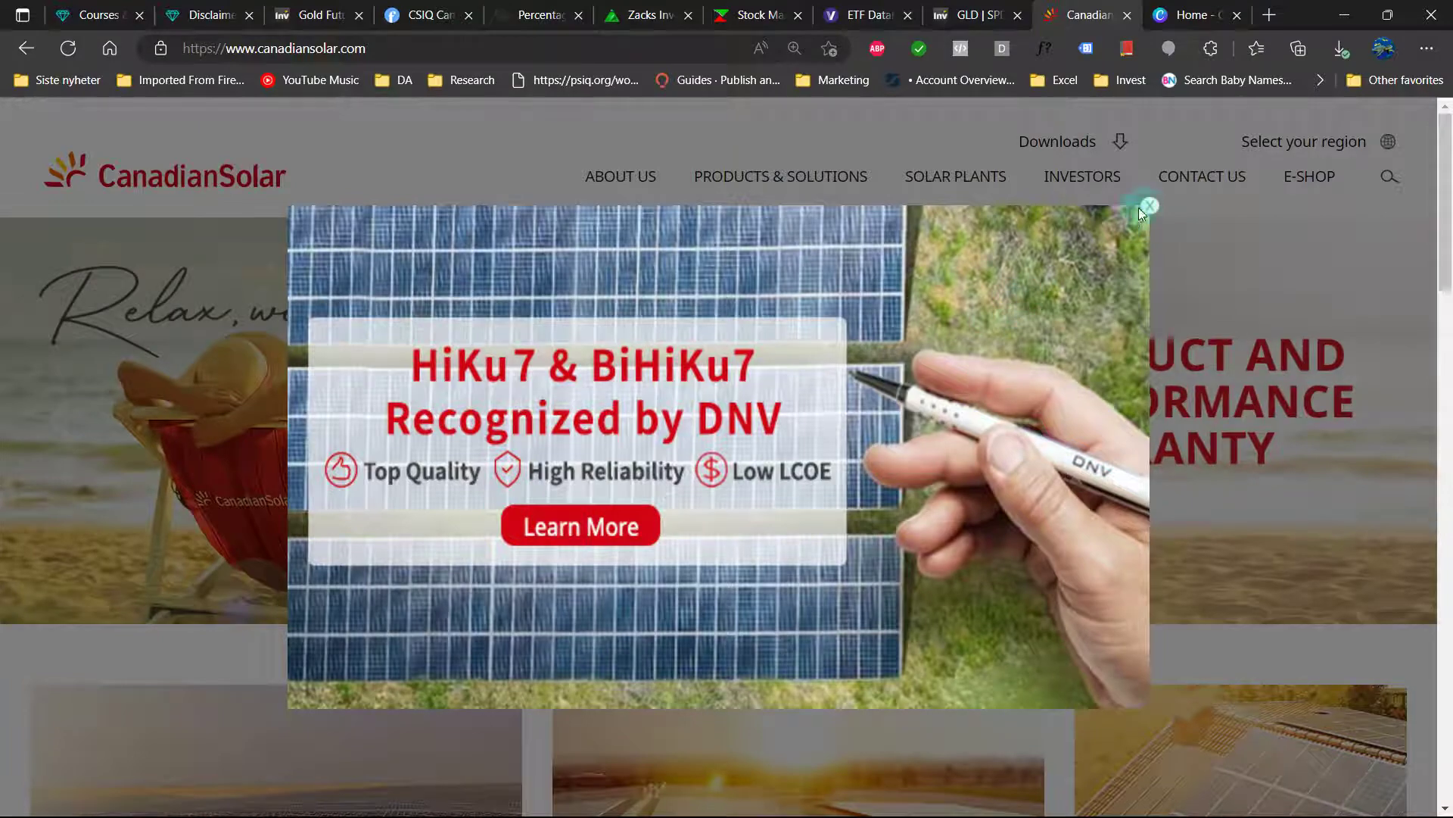
left_click(1148, 208)
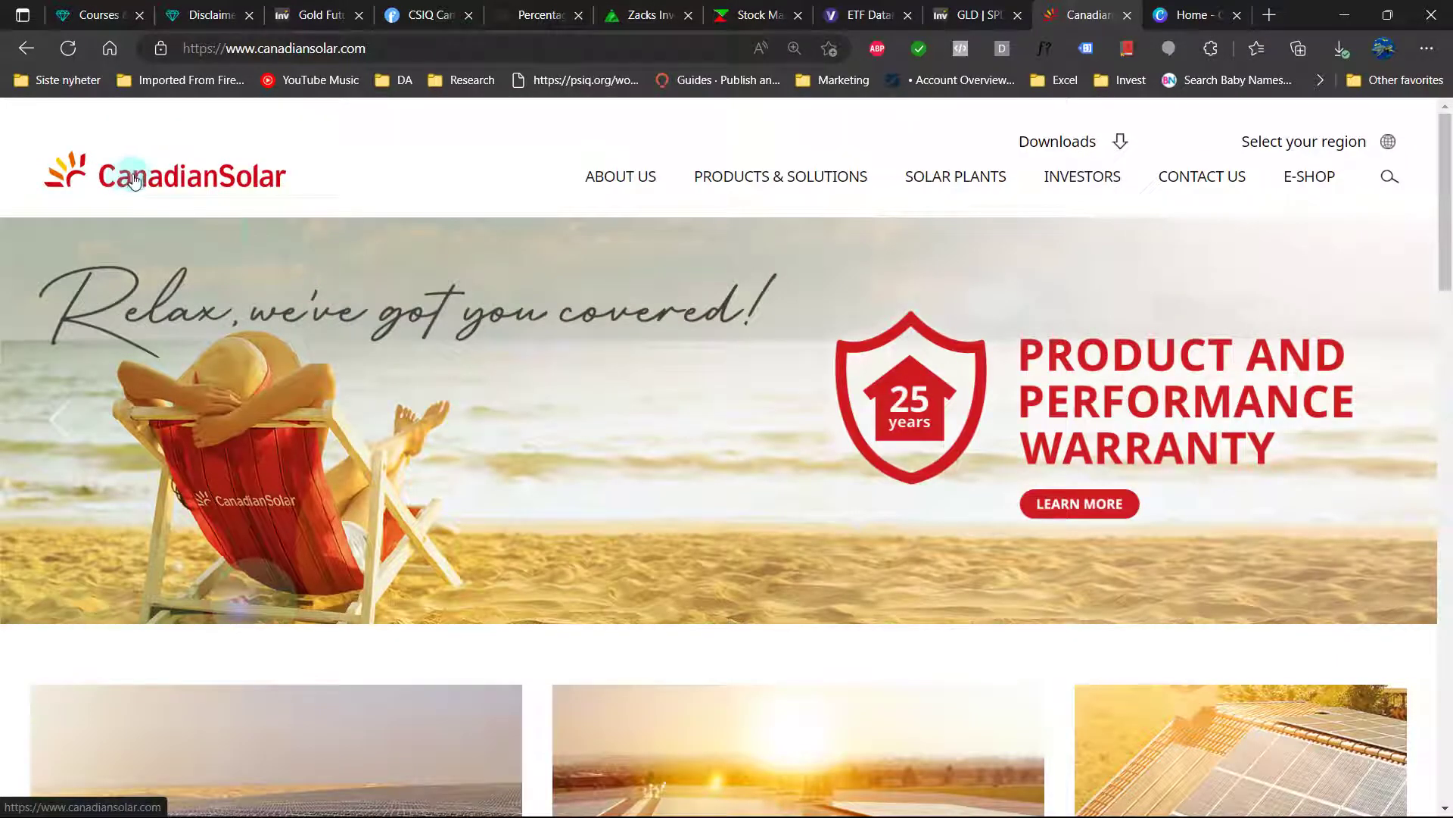
scroll(278, 286, "down", 3)
scroll(476, 504, "down", 2)
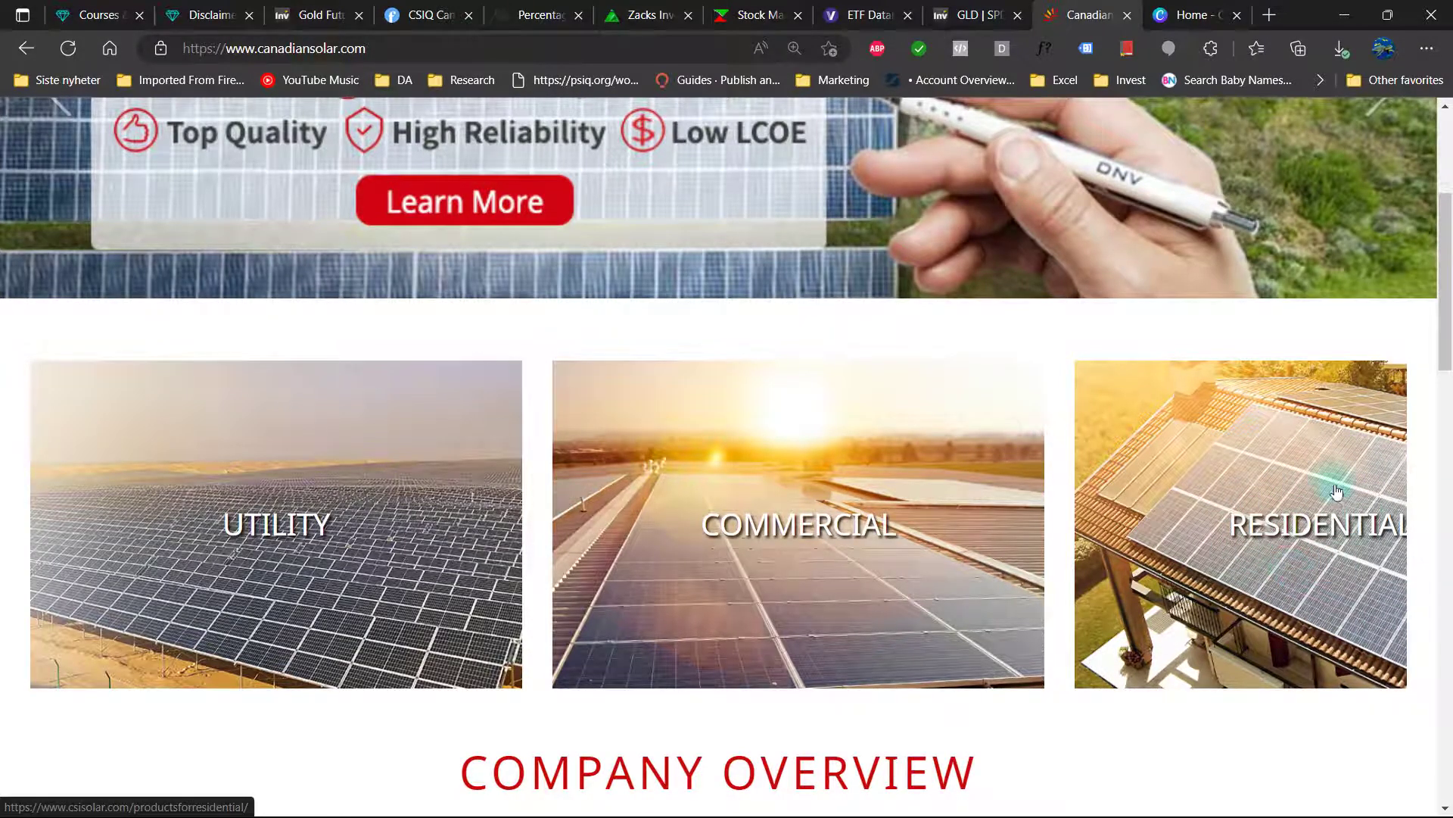
scroll(1185, 539, "down", 3)
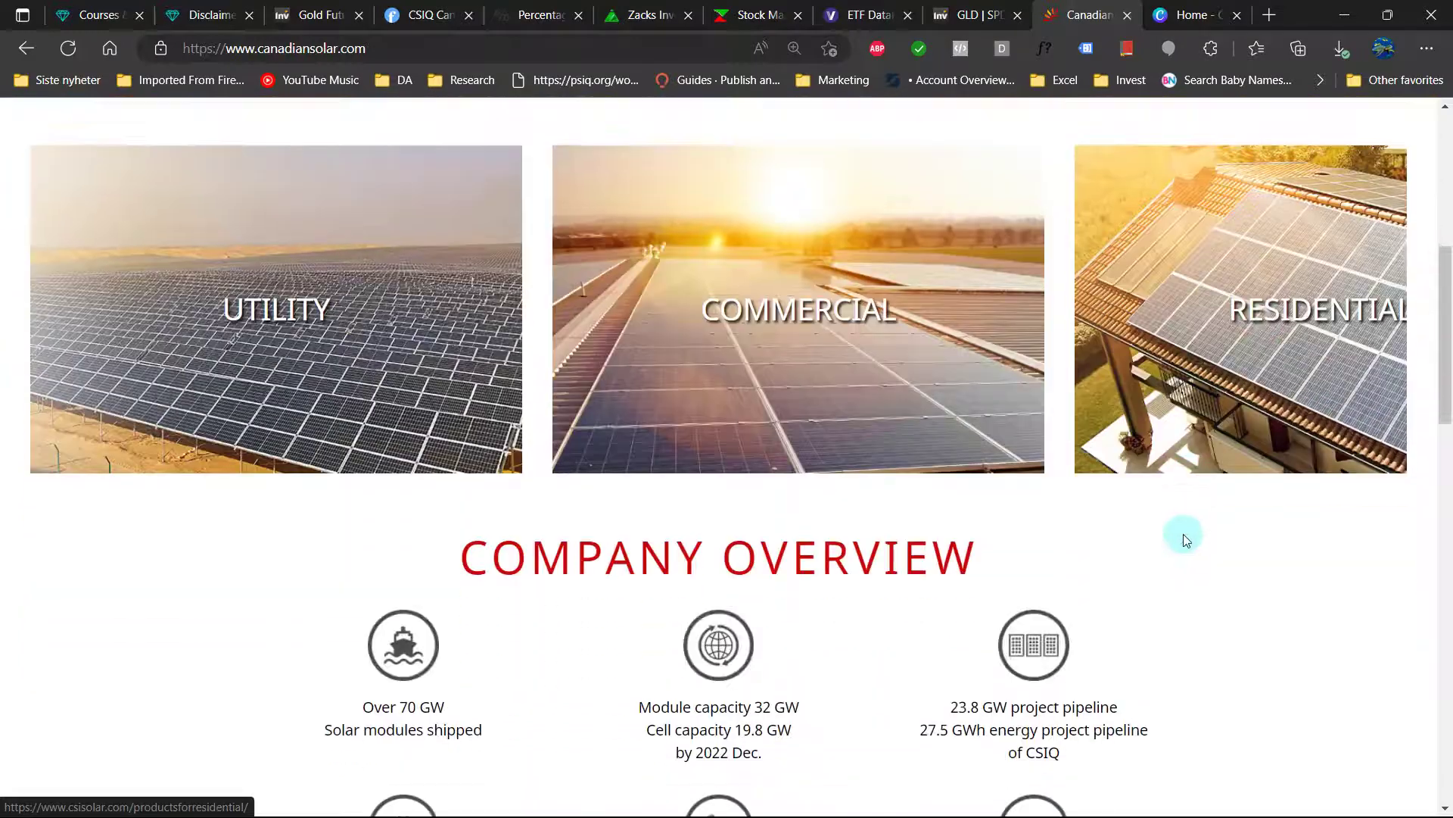
scroll(1128, 522, "down", 2)
scroll(757, 553, "up", 2)
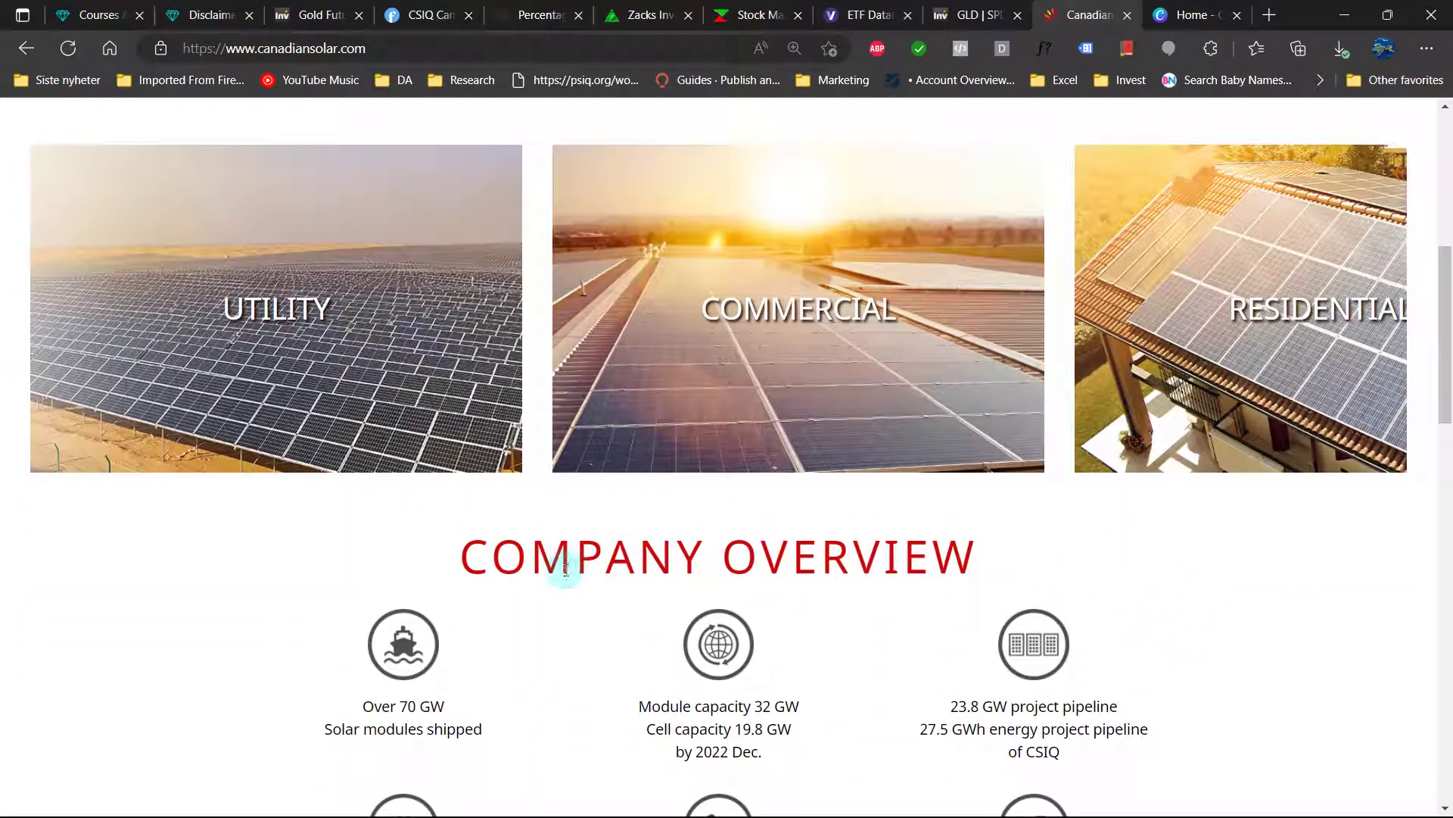
scroll(422, 545, "down", 3)
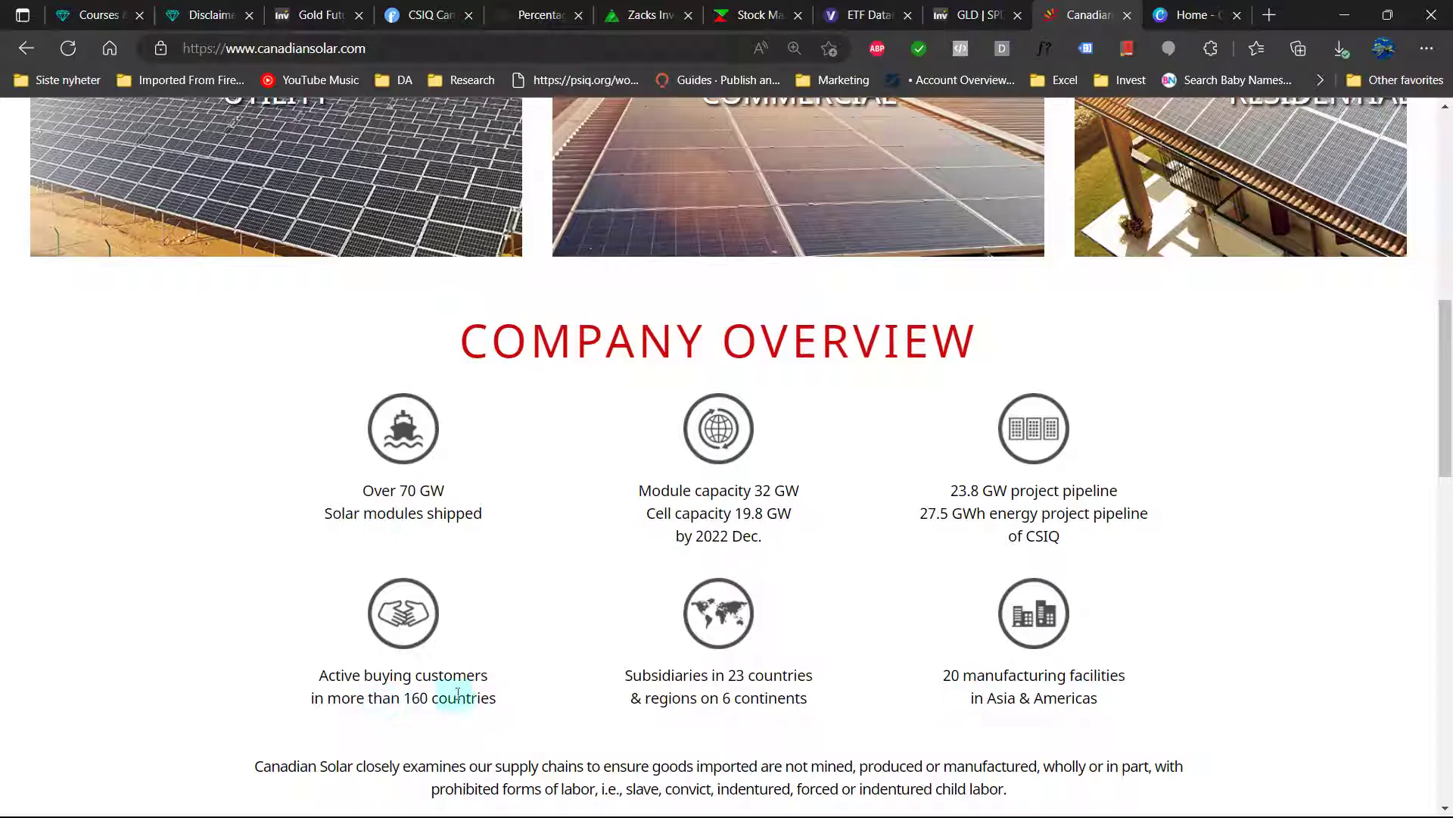
scroll(433, 714, "down", 10)
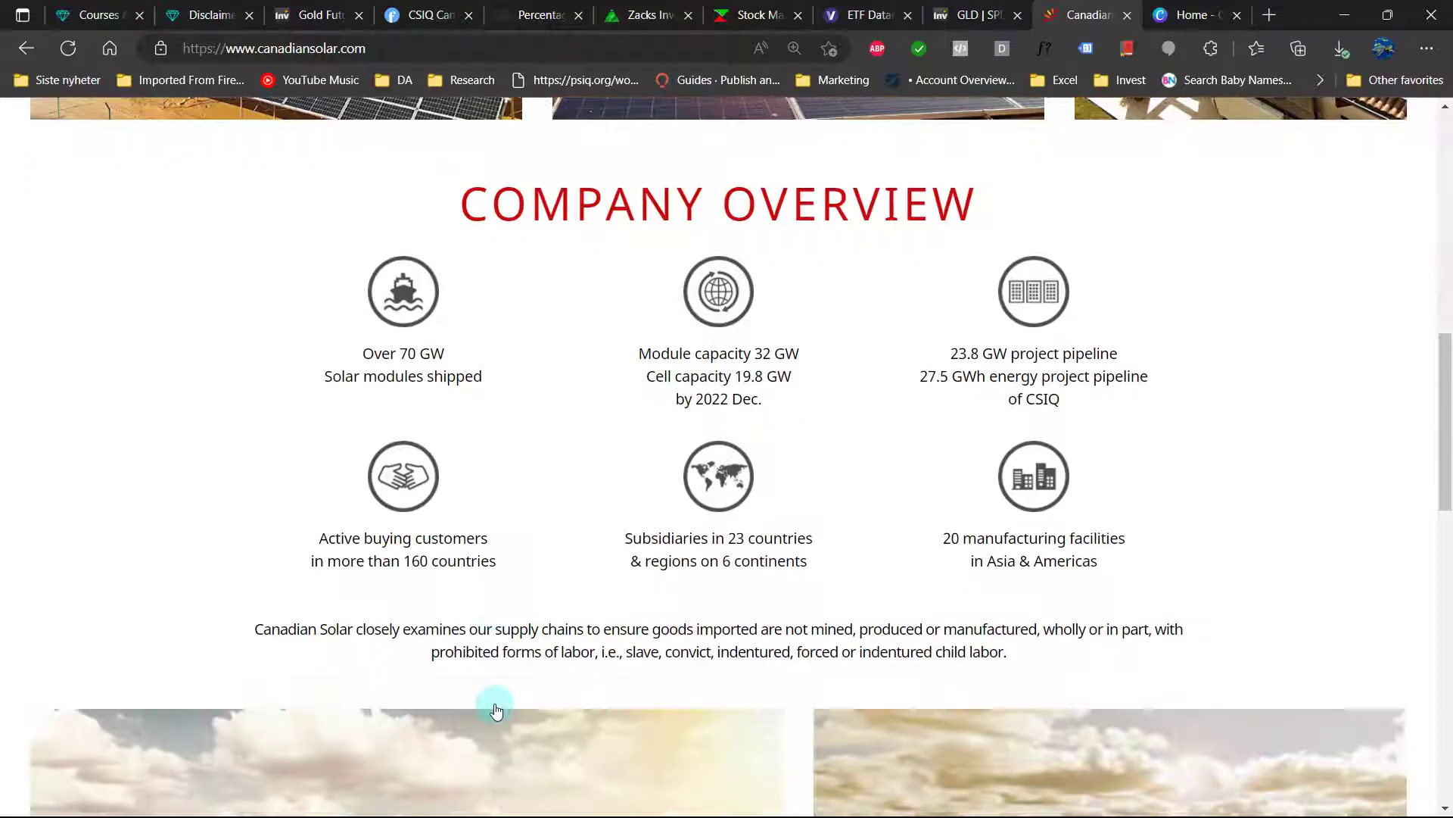
scroll(592, 605, "down", 3)
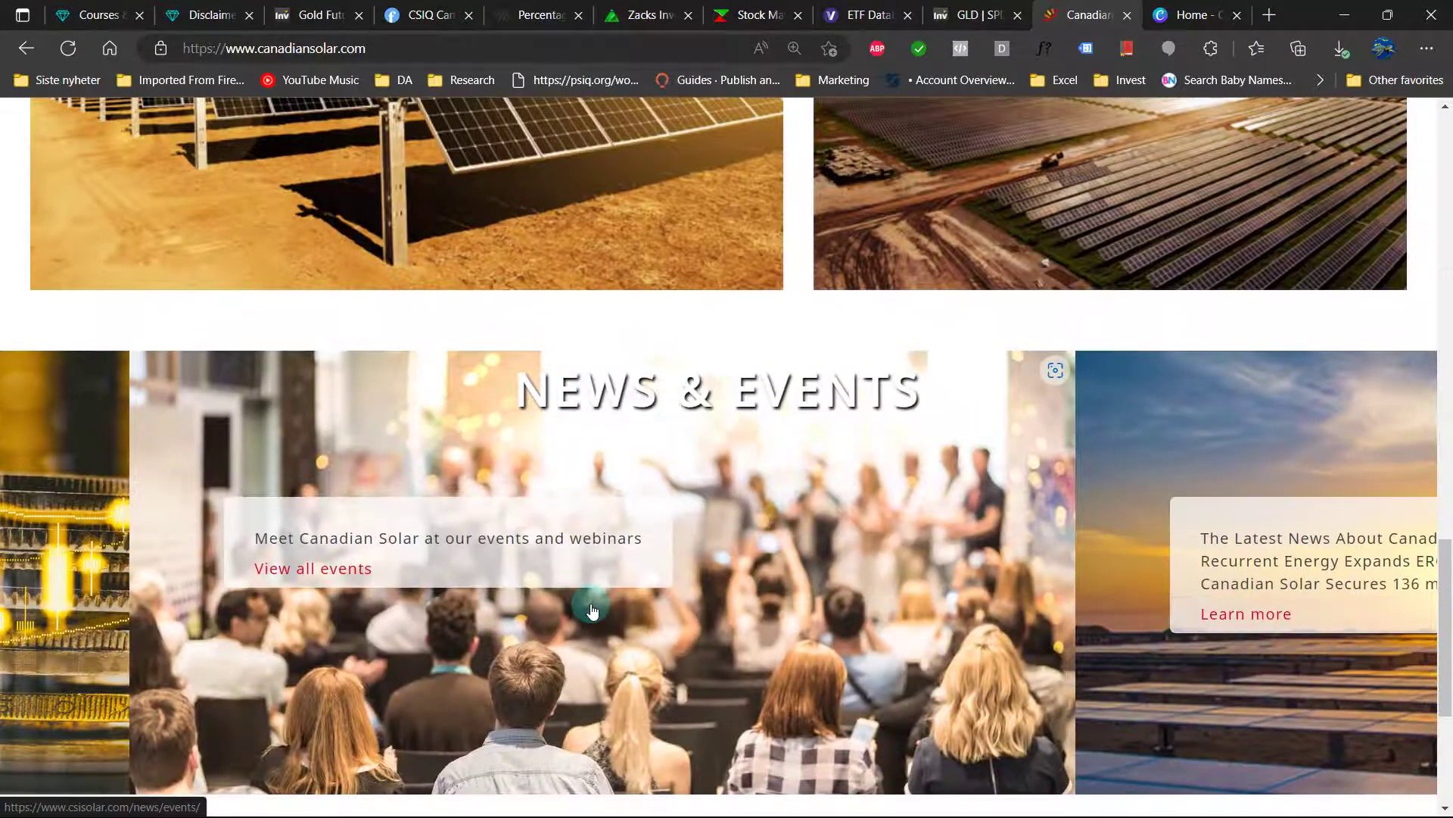
scroll(597, 609, "up", 7)
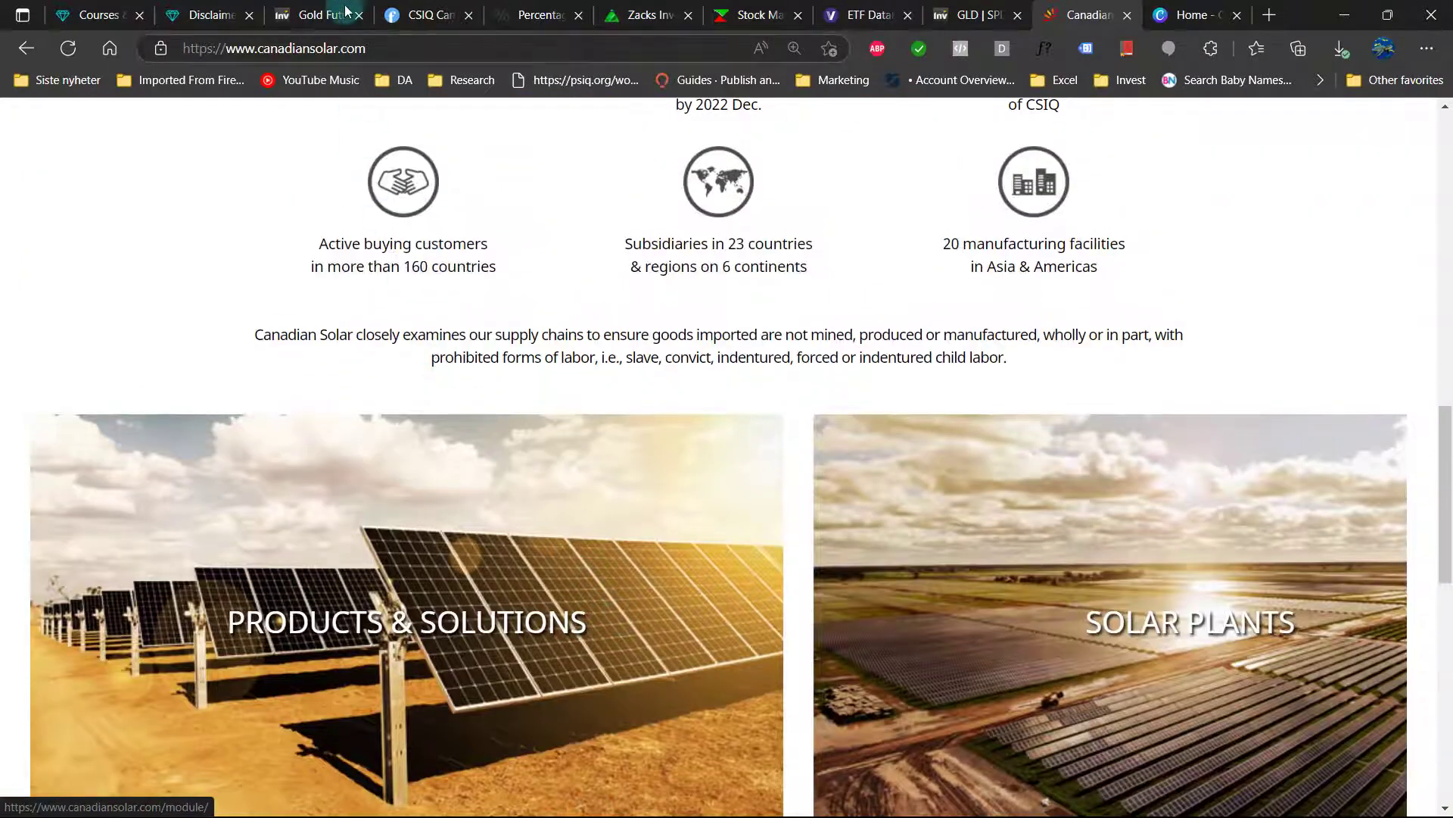
Show the Canadian Solar (CSIQ) weekly chart on Investing.com in full screen with its price history back to 2007
left_click(338, 16)
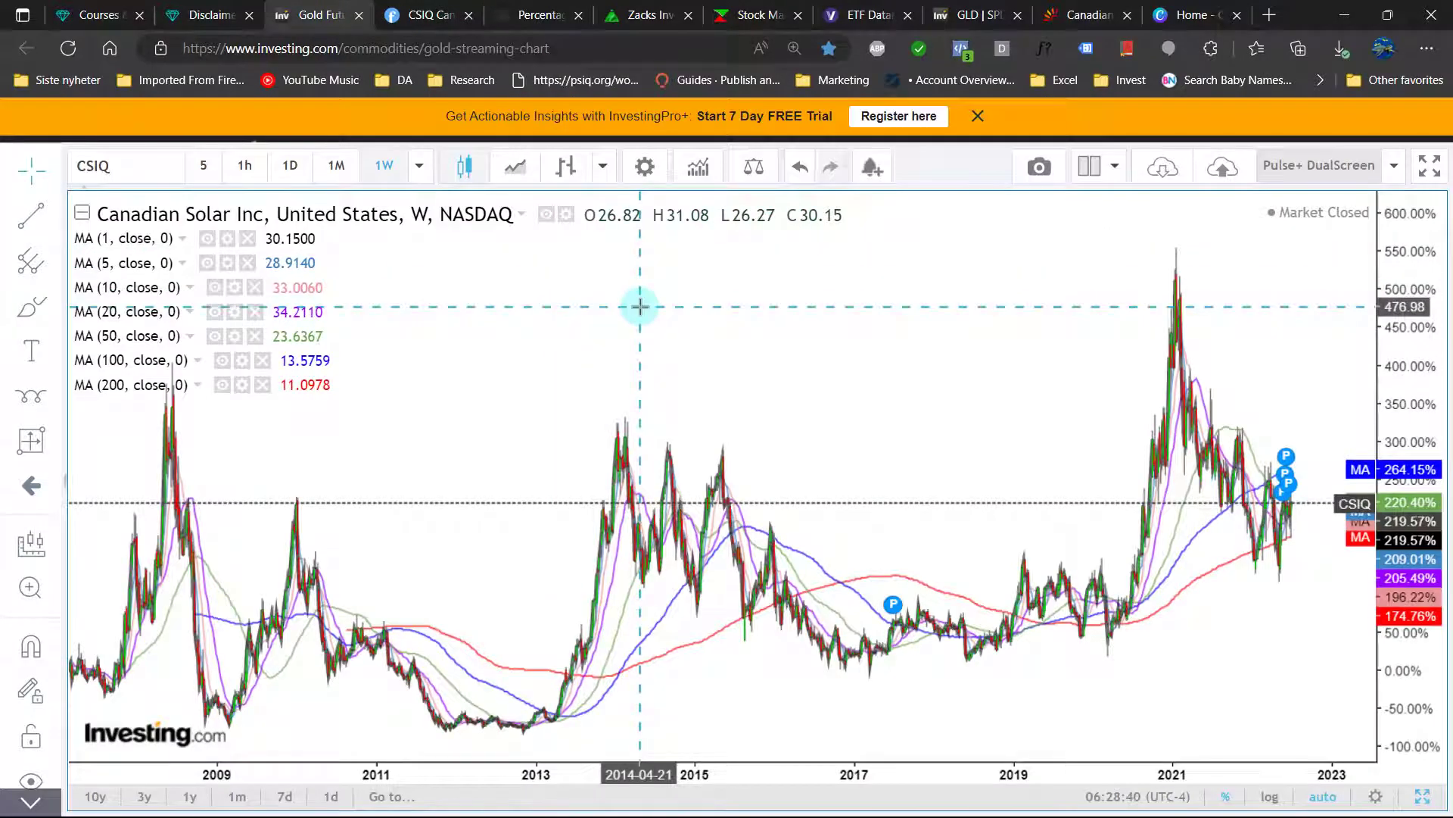
key("F11")
scroll(755, 350, "down", 3)
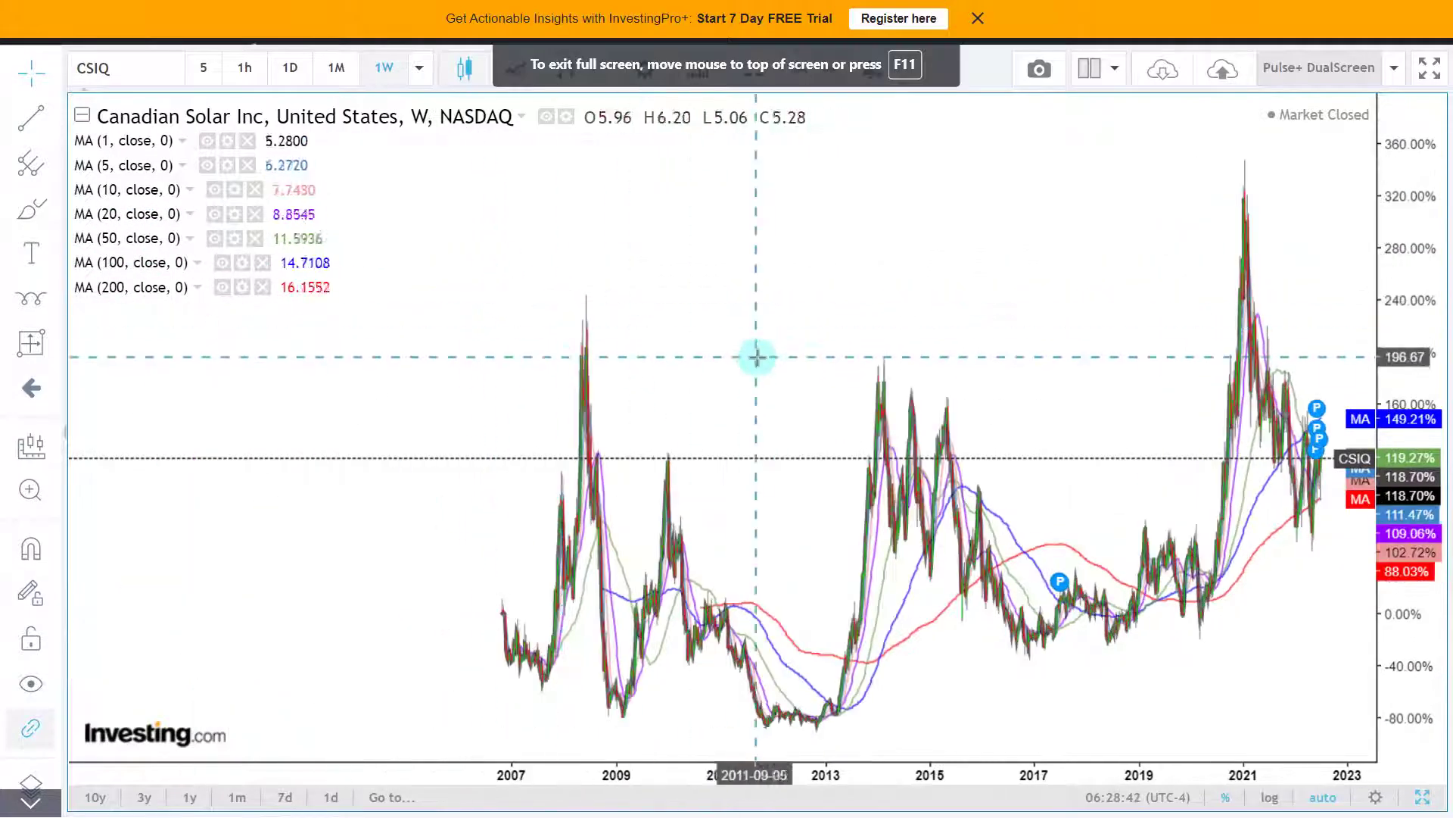
left_click_drag(850, 321, 795, 319)
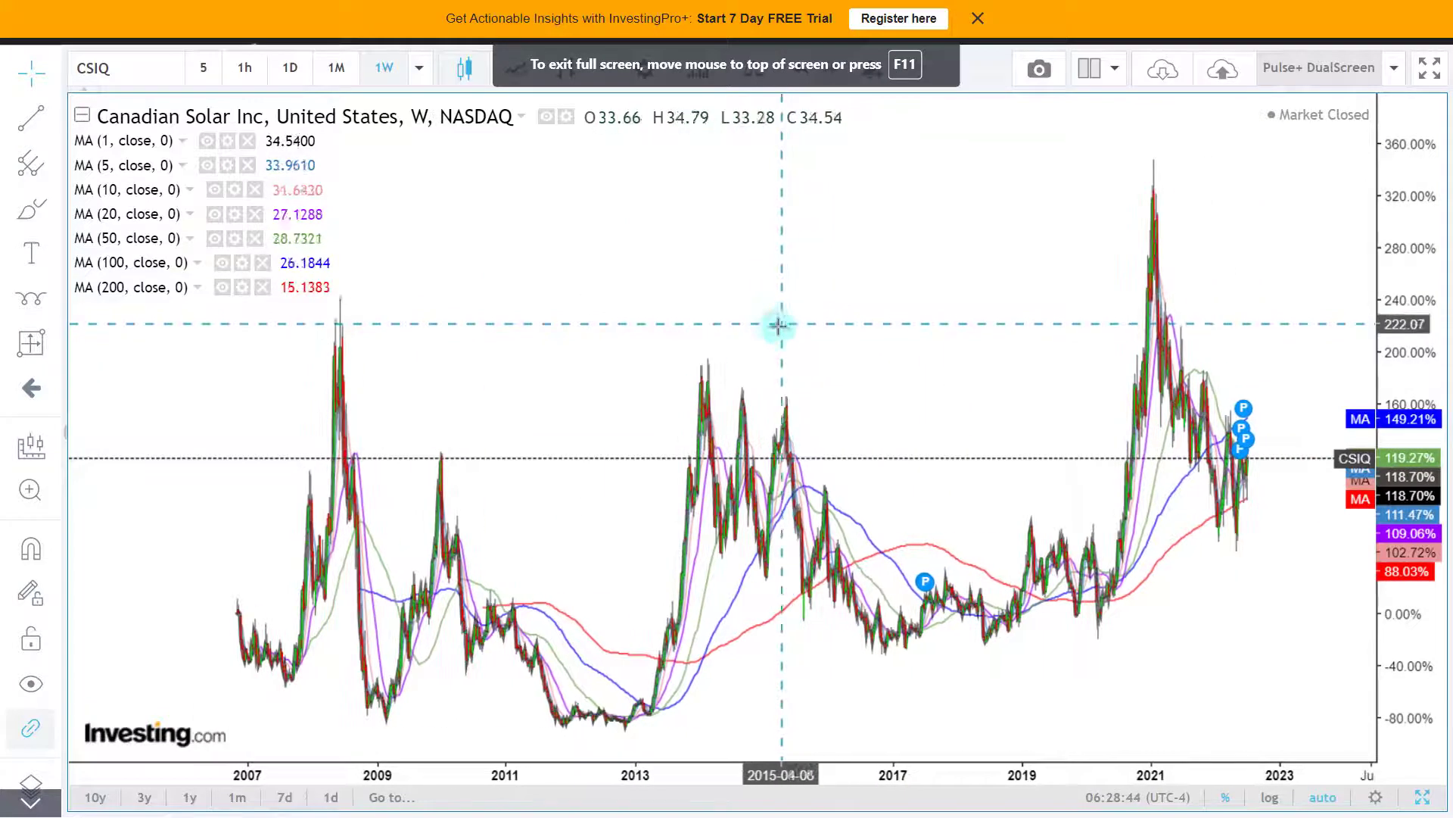
Overlay repeating cycle arcs on the weekly chart, anchored at the 2009-02-16 and 2012-10-15 lows, and delete them after viewing
left_click(31, 297)
left_click(387, 694)
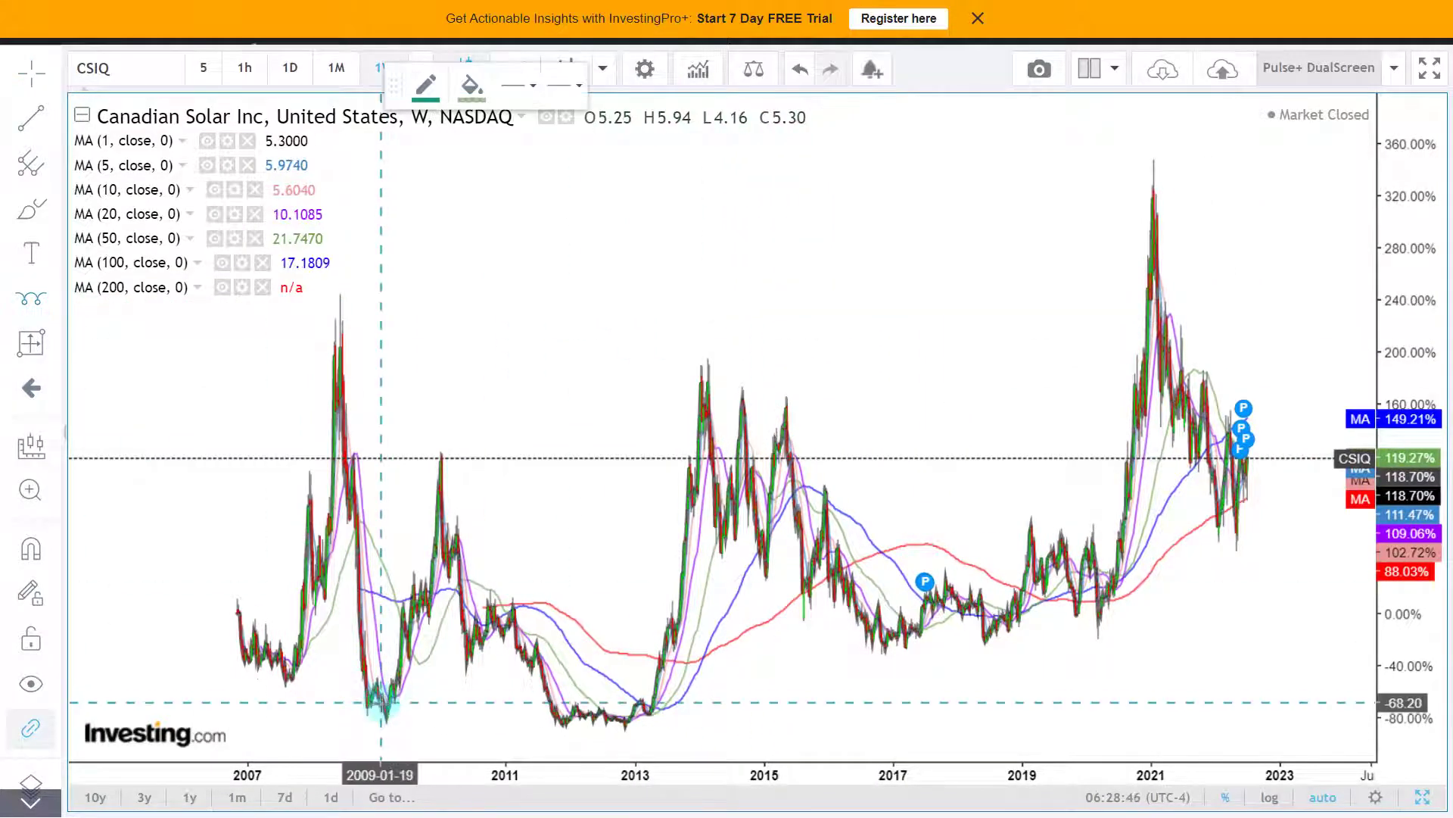
left_click(641, 710)
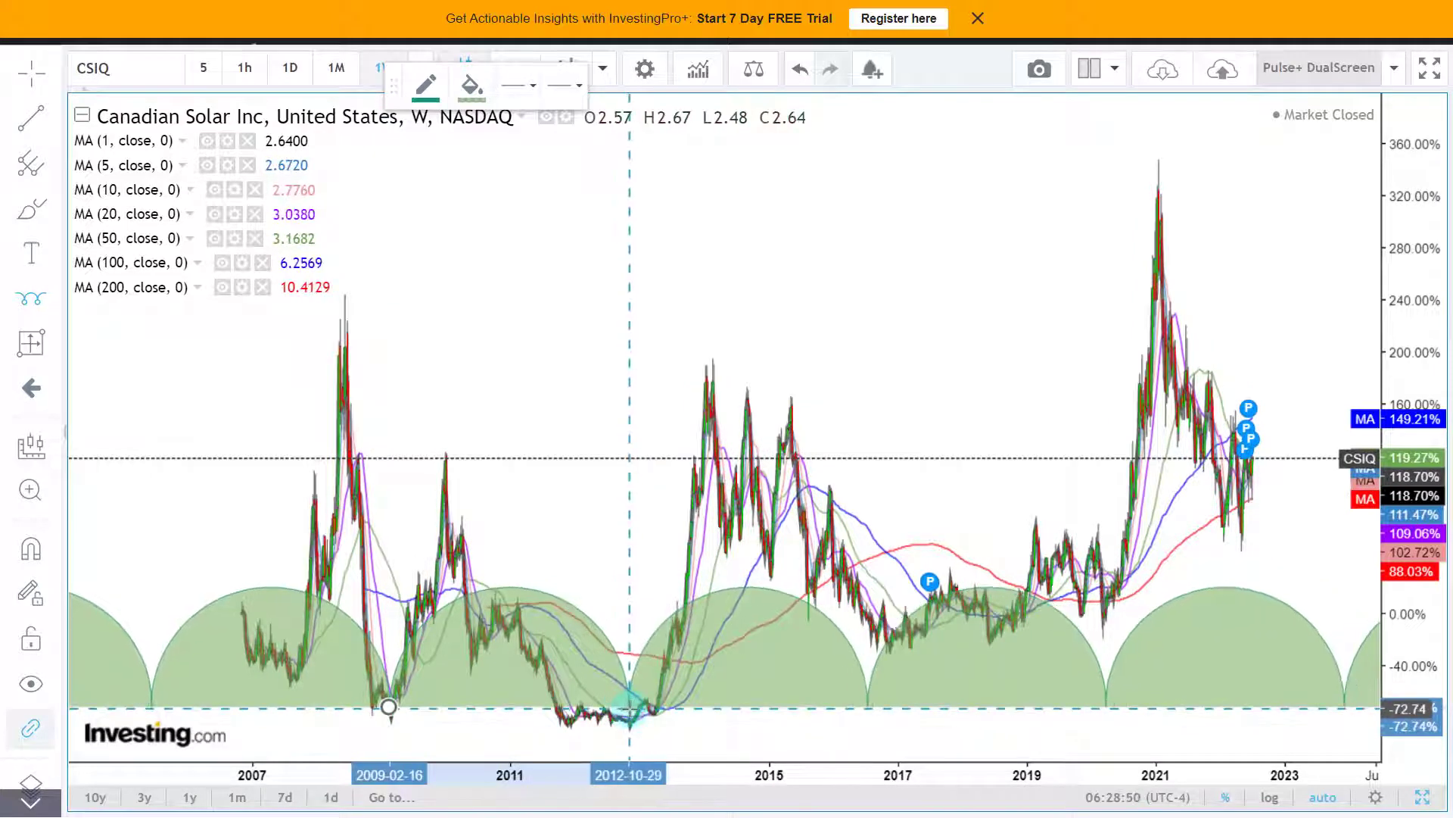
left_click(627, 709)
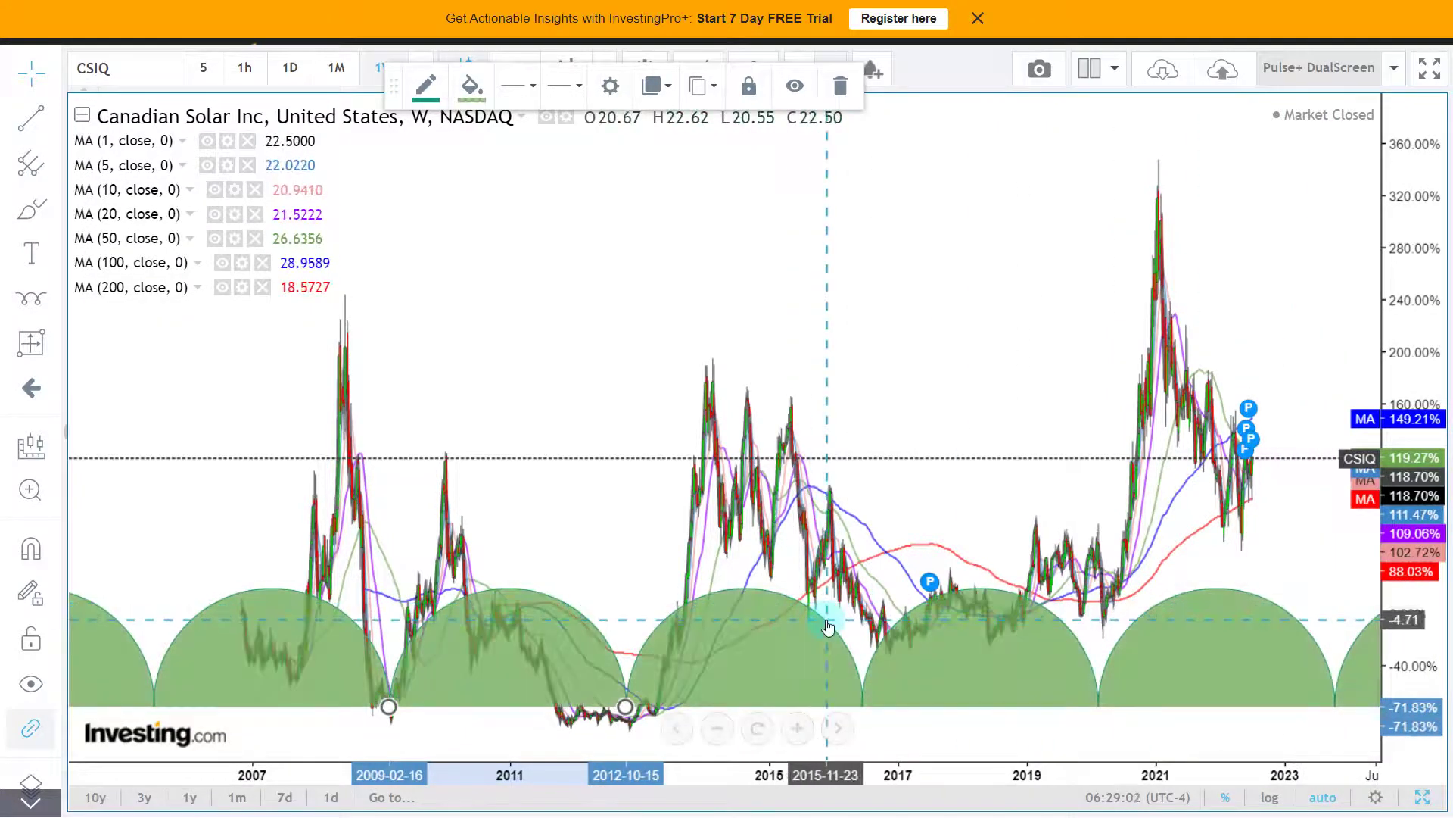
key("Delete")
Annotate the 2021–2022 weekly candles with pink arrows pointing down at the price peaks near the 50- and 100-week moving averages
scroll(827, 625, "up", 6)
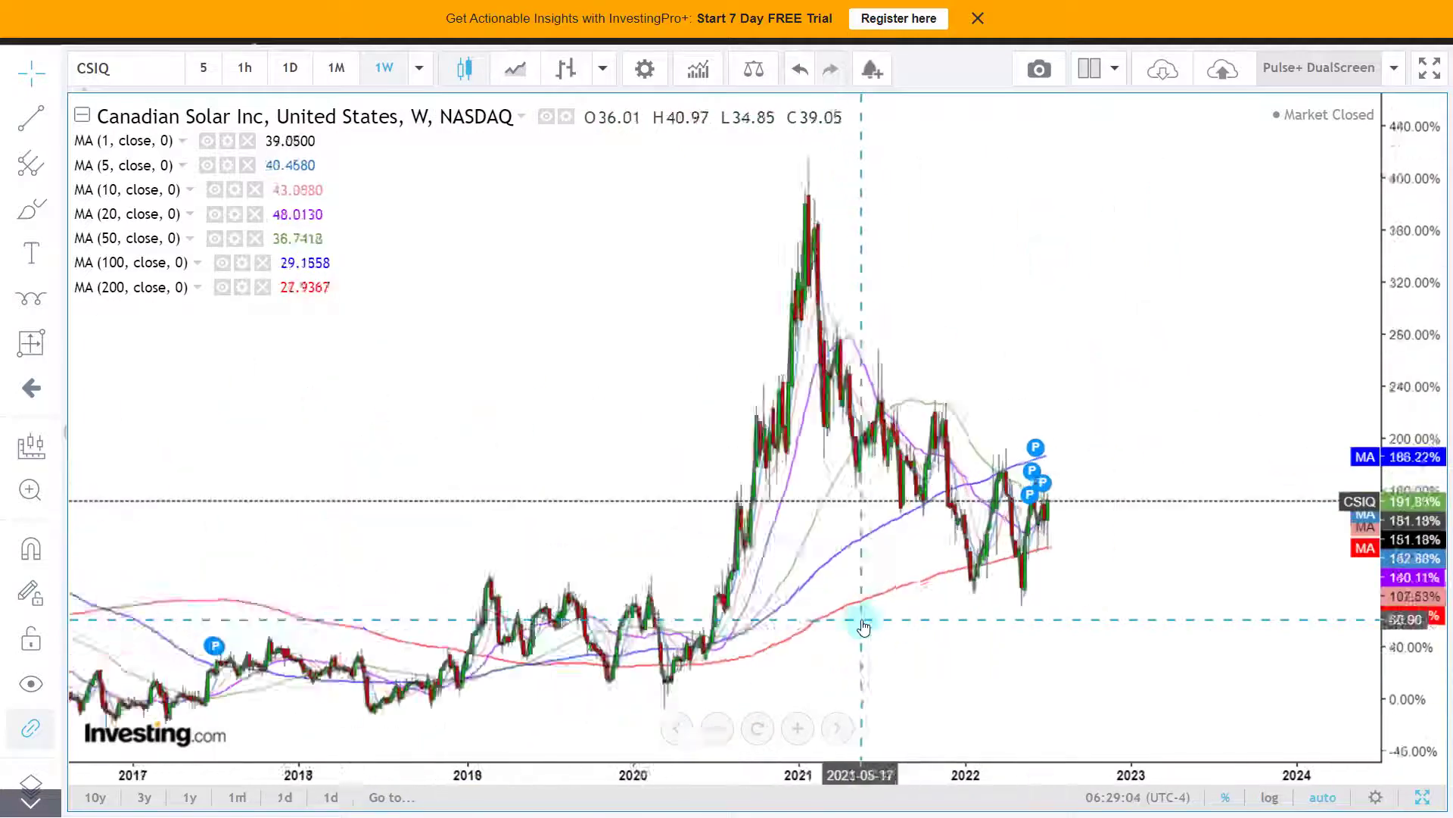
scroll(575, 370, "up", 2)
left_click_drag(616, 347, 1010, 376)
scroll(1011, 376, "up", 3)
scroll(1025, 383, "up", 3)
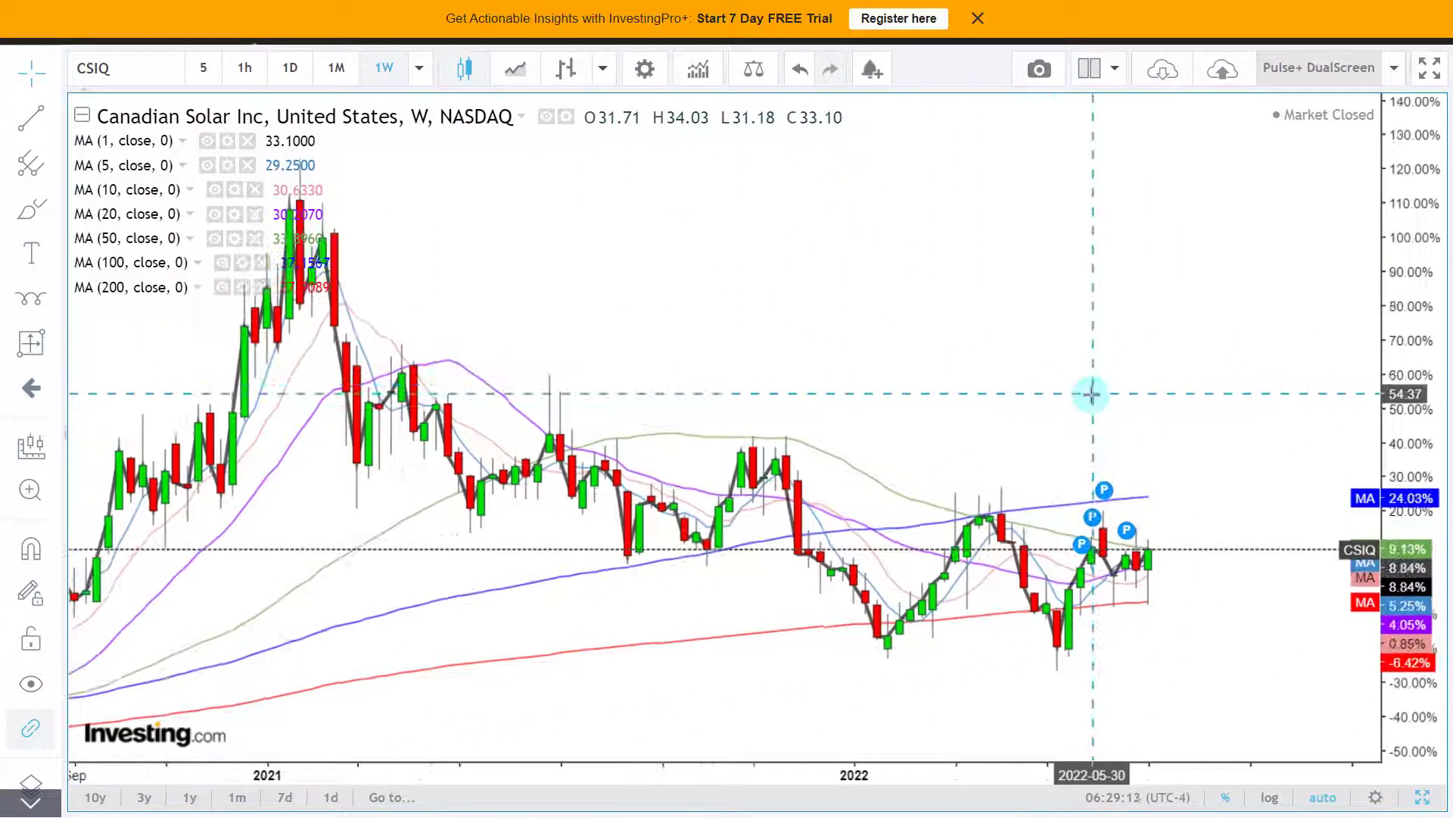
left_click_drag(1142, 332, 1201, 338)
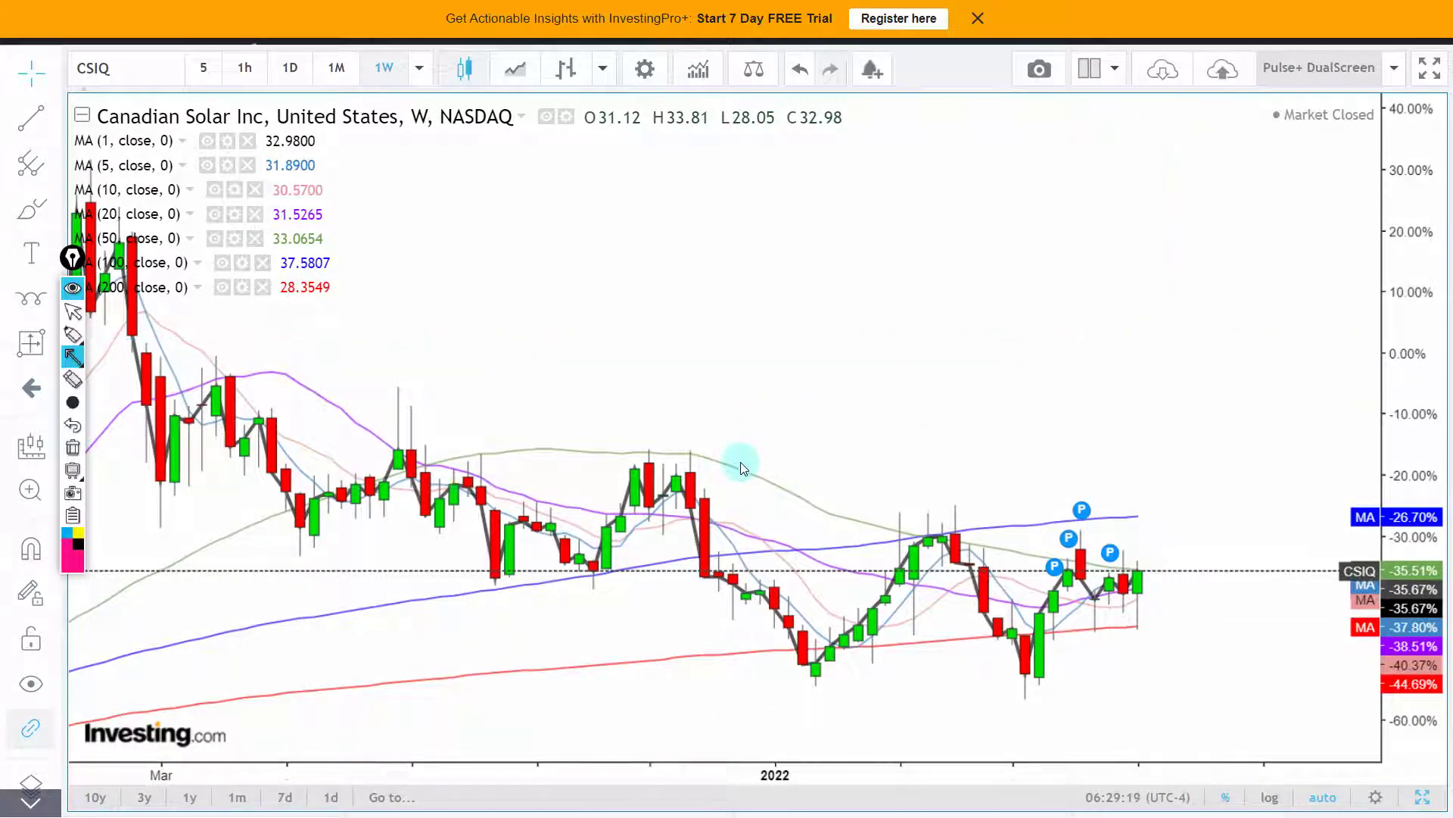
left_click_drag(497, 269, 485, 445)
left_click_drag(651, 339, 642, 444)
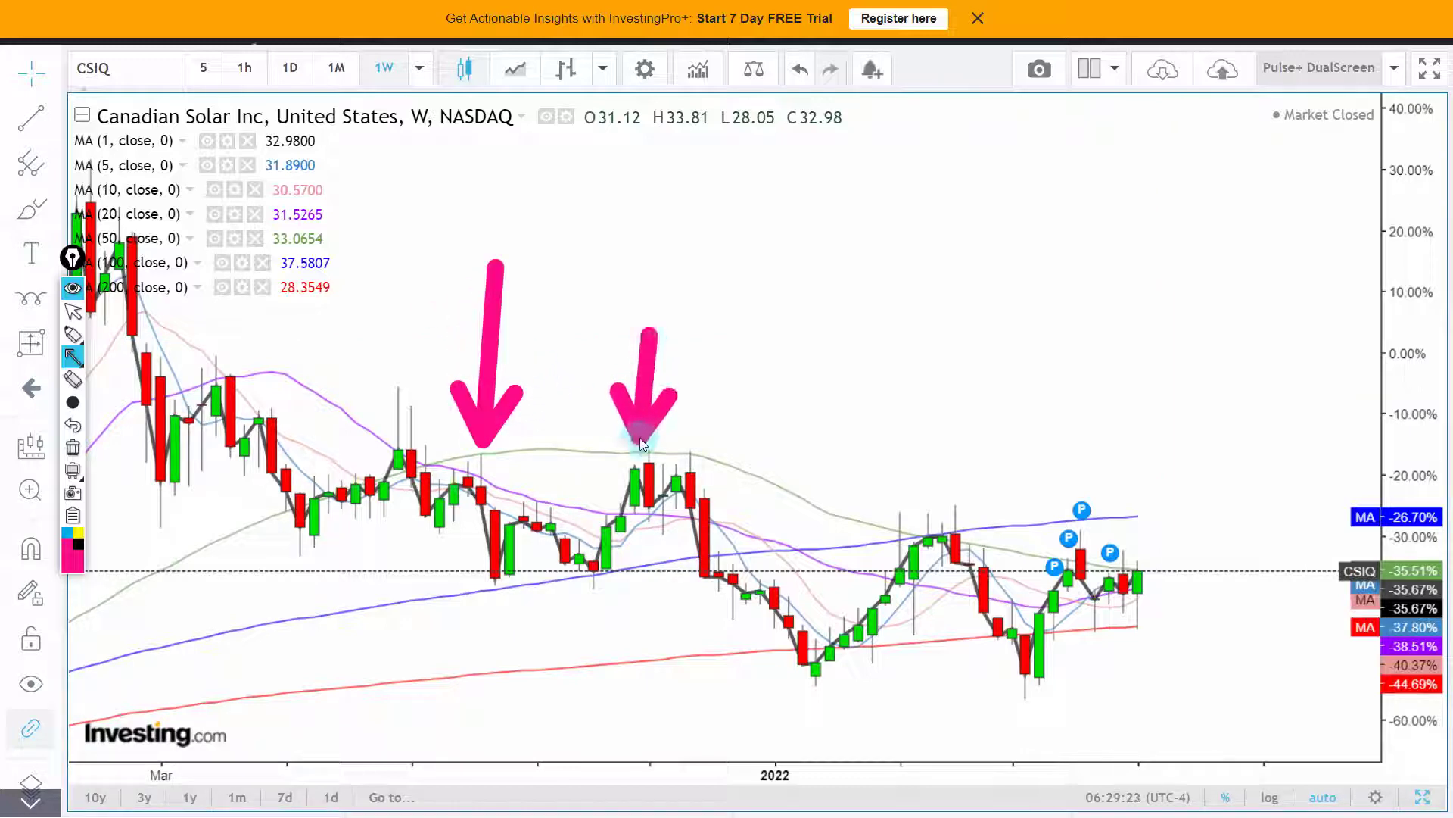
left_click_drag(769, 312, 749, 412)
mouse_move(936, 406)
left_mouse_down()
mouse_move(916, 505)
mouse_move(941, 496)
left_mouse_up()
mouse_move(1039, 391)
left_mouse_down()
mouse_move(988, 498)
mouse_move(1083, 516)
left_mouse_up()
left_click_drag(1224, 418, 1138, 562)
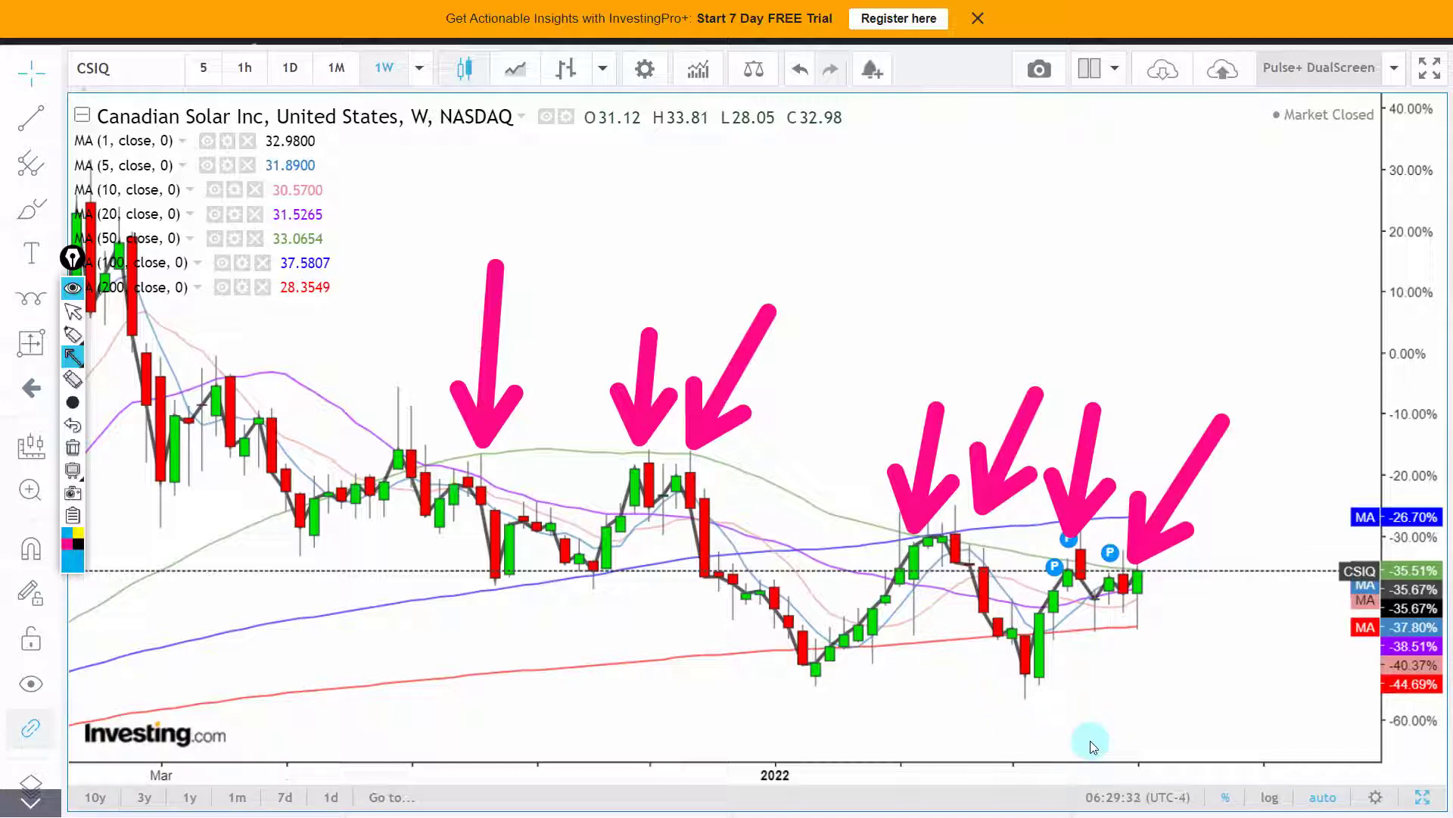
Mark the recent candle lows near the 200-week moving average with blue arrows, and clear all arrow annotations from the chart
left_click_drag(1185, 715, 1102, 648)
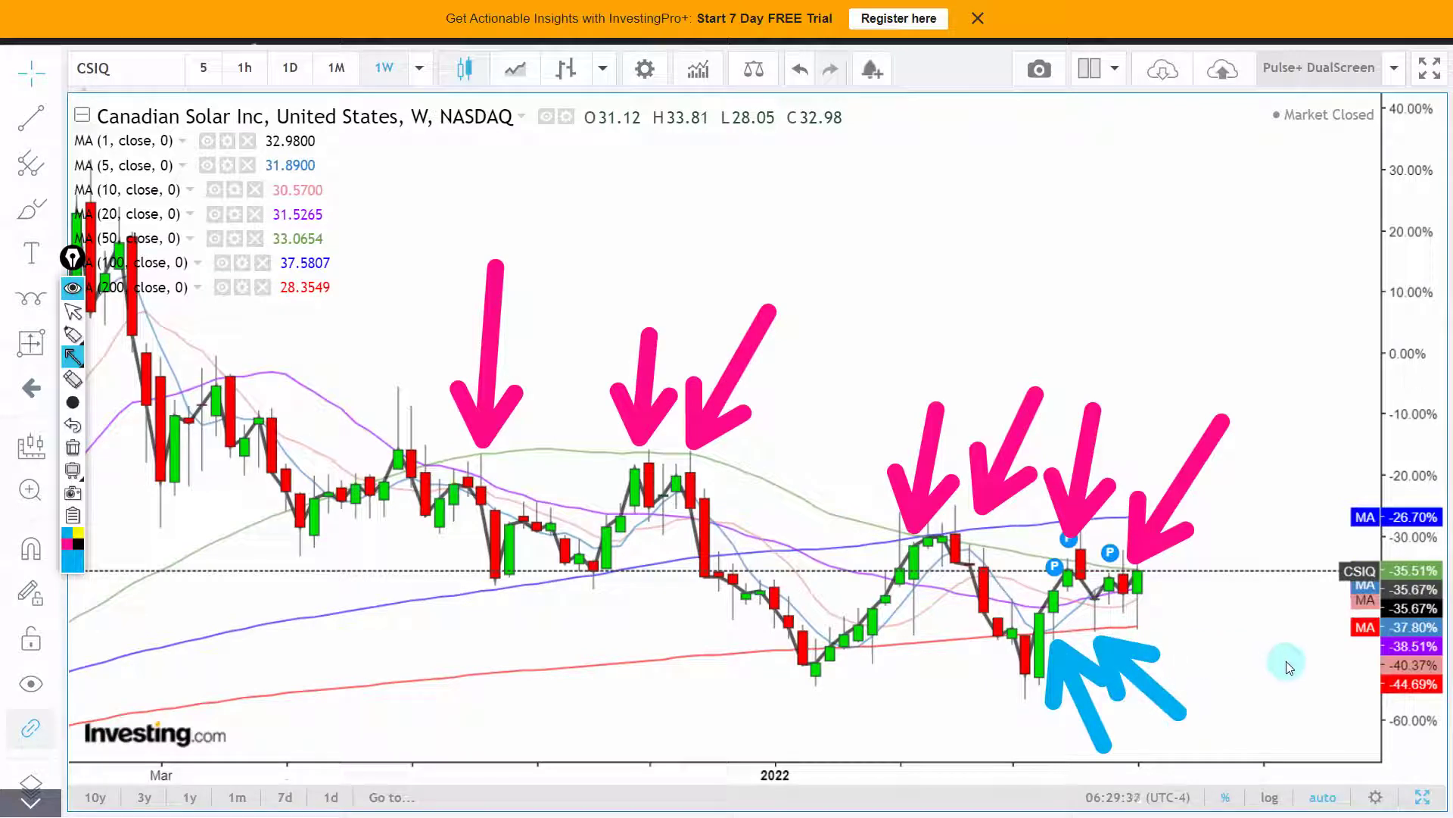
left_click_drag(1287, 661, 1165, 633)
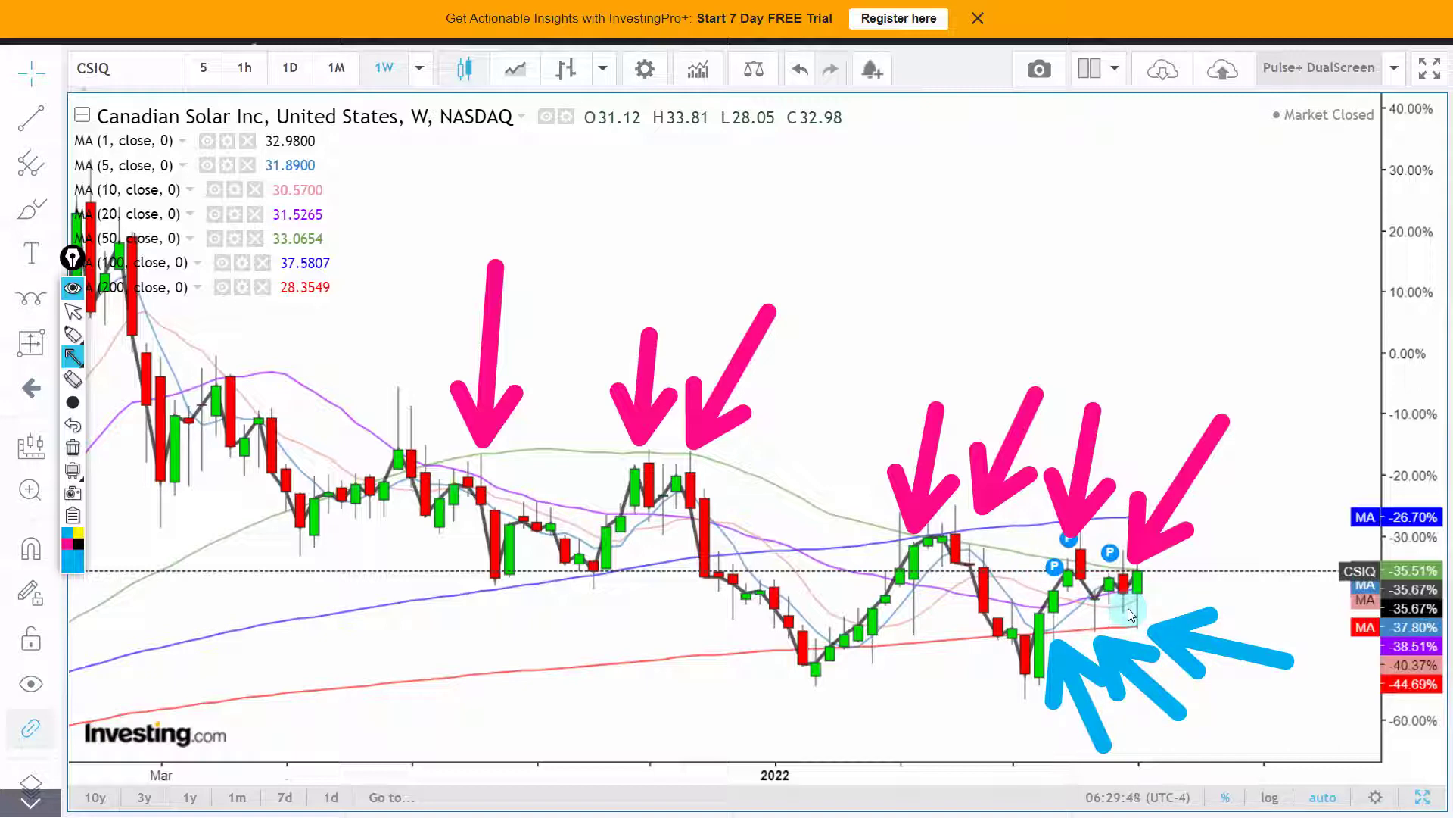
key("Escape")
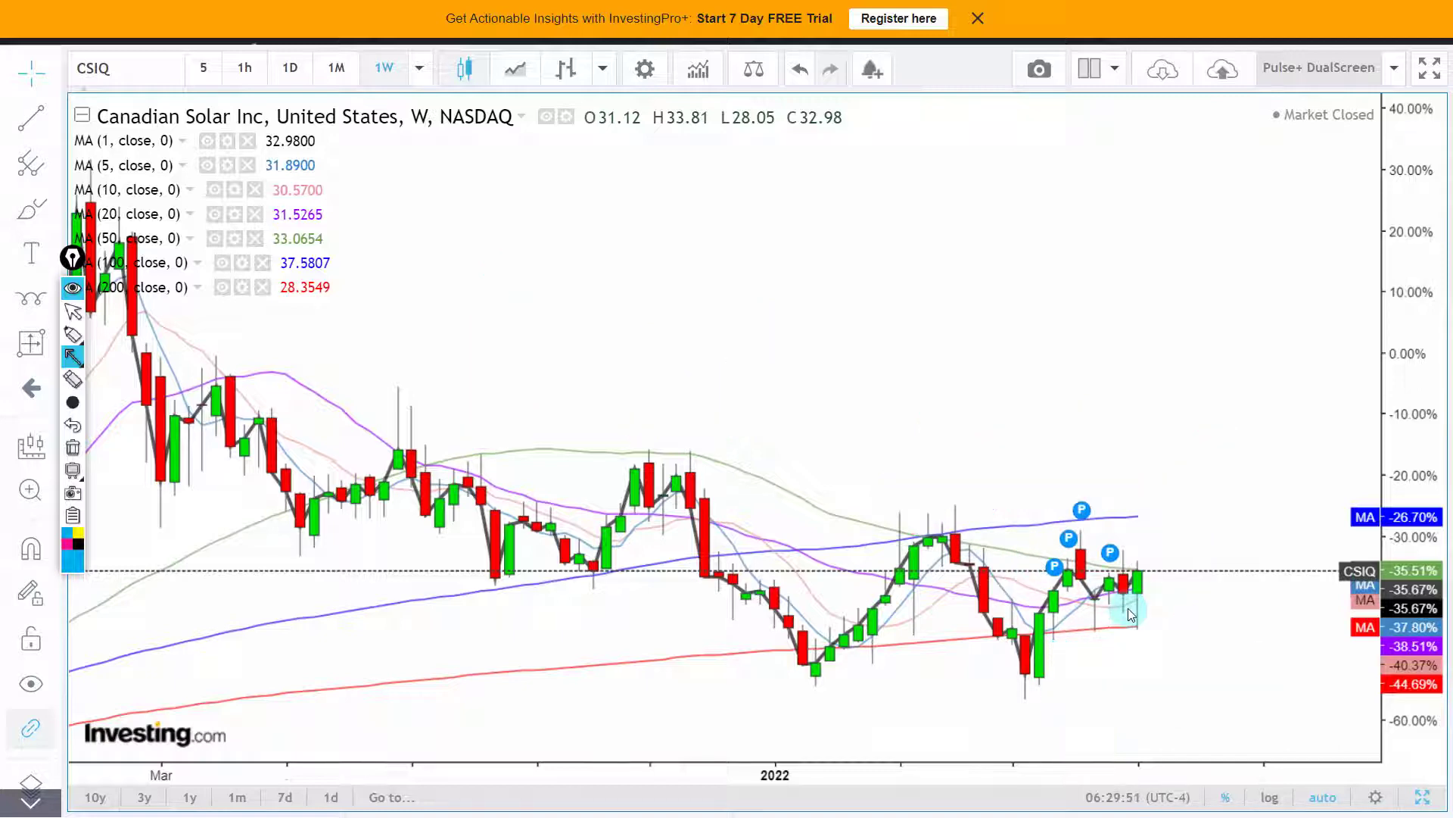
Switch the Canadian Solar chart from weekly to daily candles and examine the 2021–2022 price action against the 200-day moving average
scroll(795, 415, "down", 2)
scroll(795, 415, "down", 2)
scroll(794, 415, "up", 2)
scroll(723, 400, "down", 2)
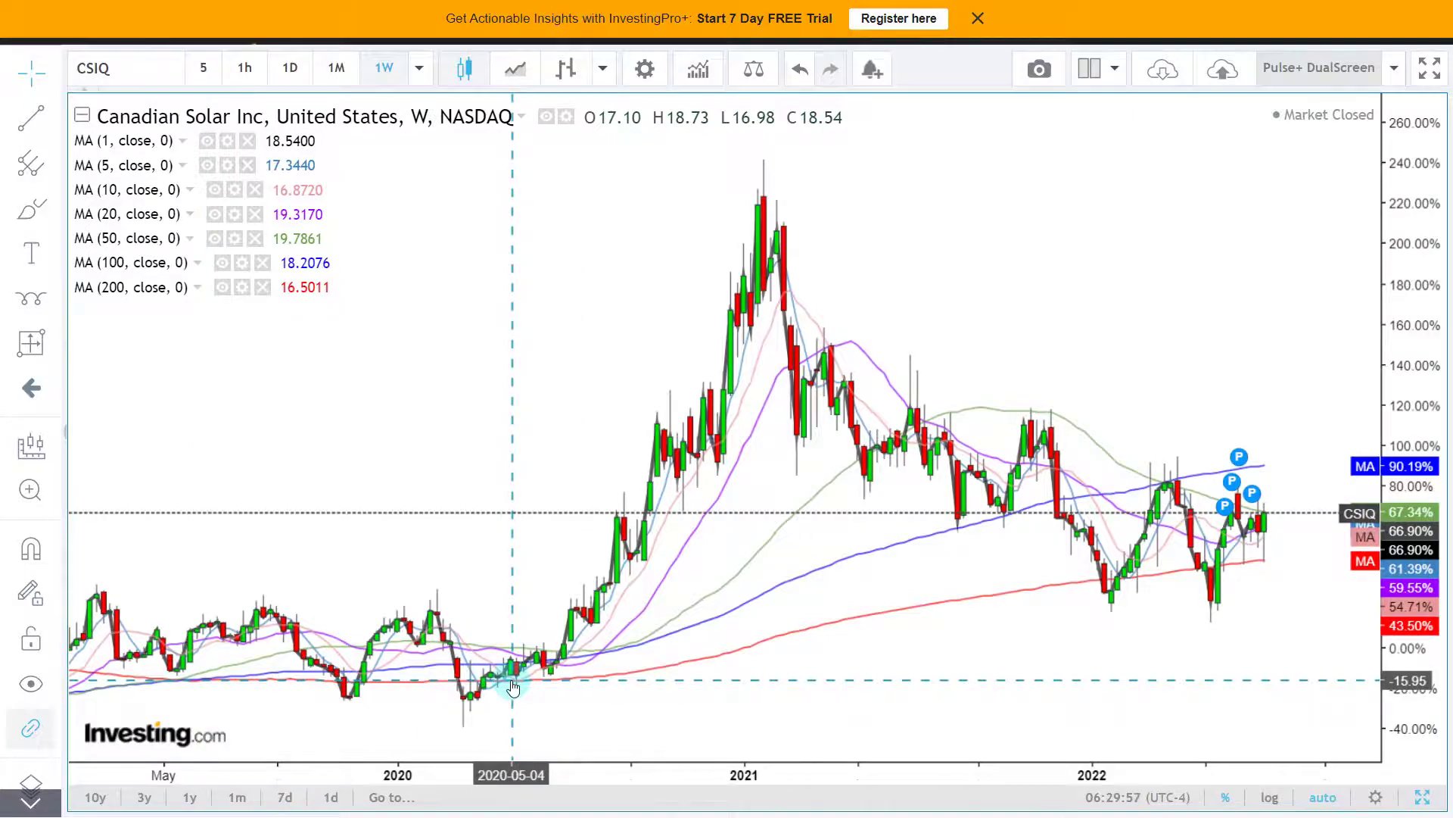
scroll(533, 686, "up", 2)
left_click(290, 67)
scroll(540, 379, "down", 3)
scroll(541, 379, "up", 2)
scroll(564, 347, "up", 2)
scroll(856, 289, "down", 2)
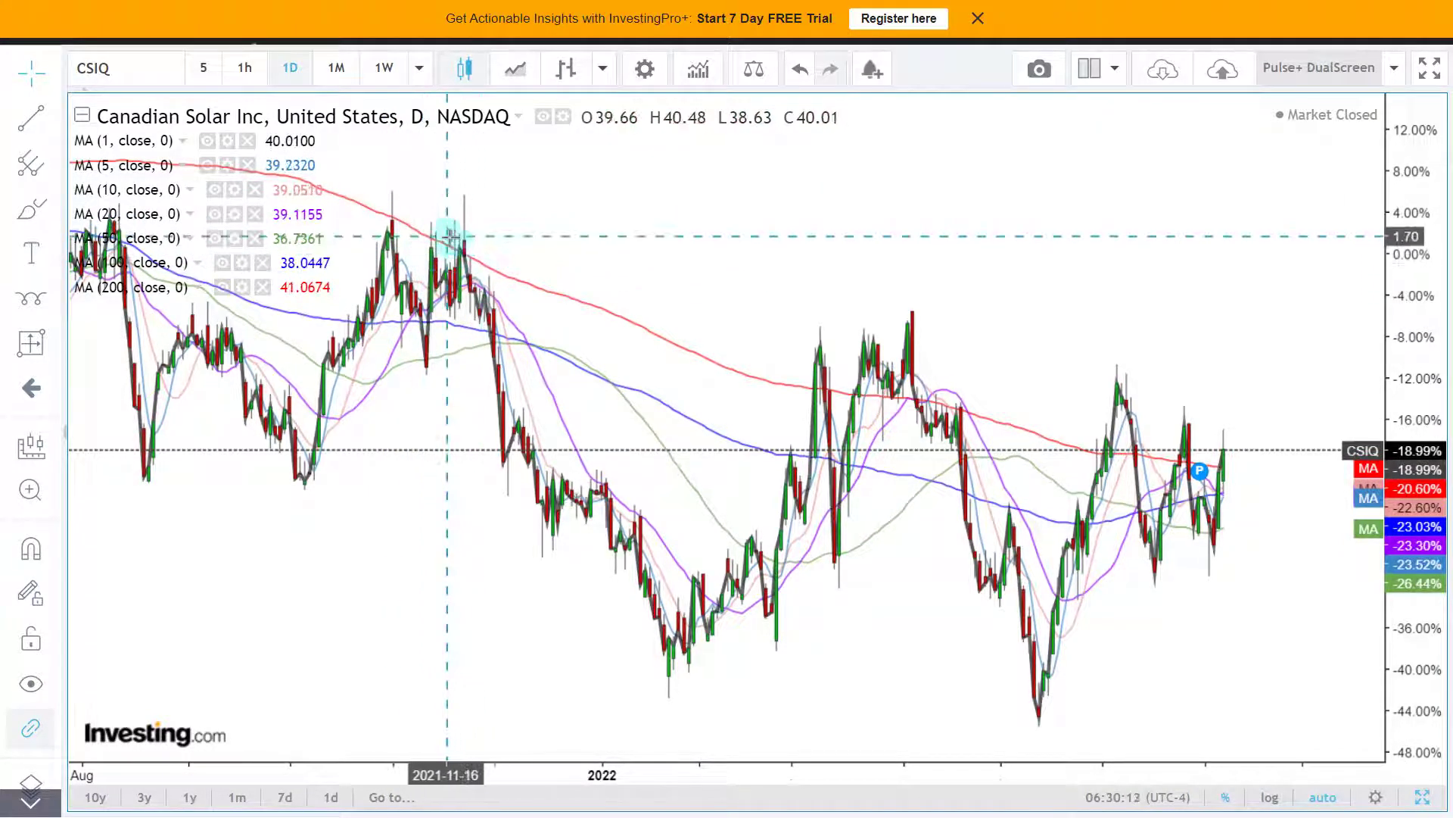
scroll(606, 364, "up", 2)
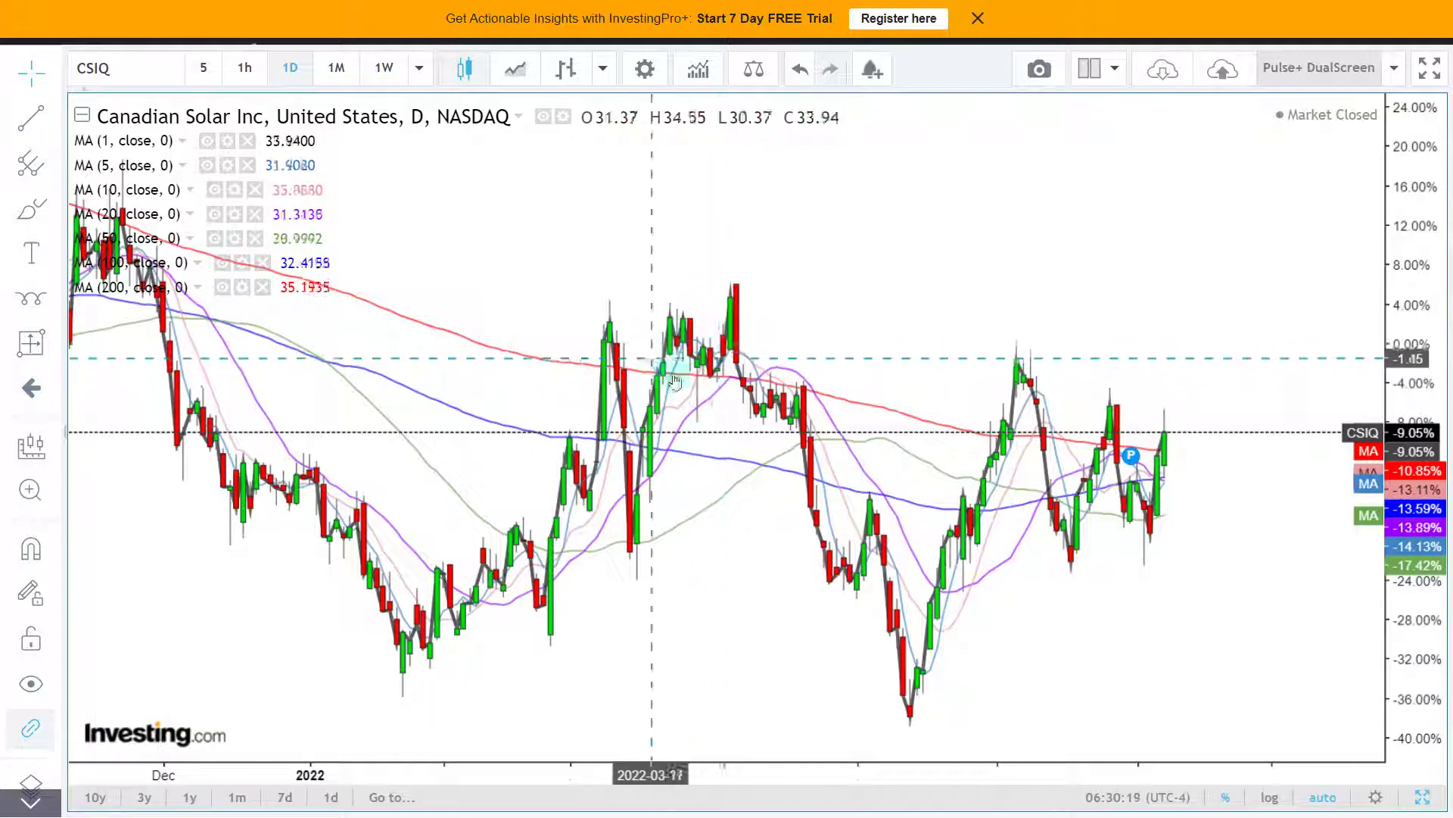
scroll(693, 371, "up", 3)
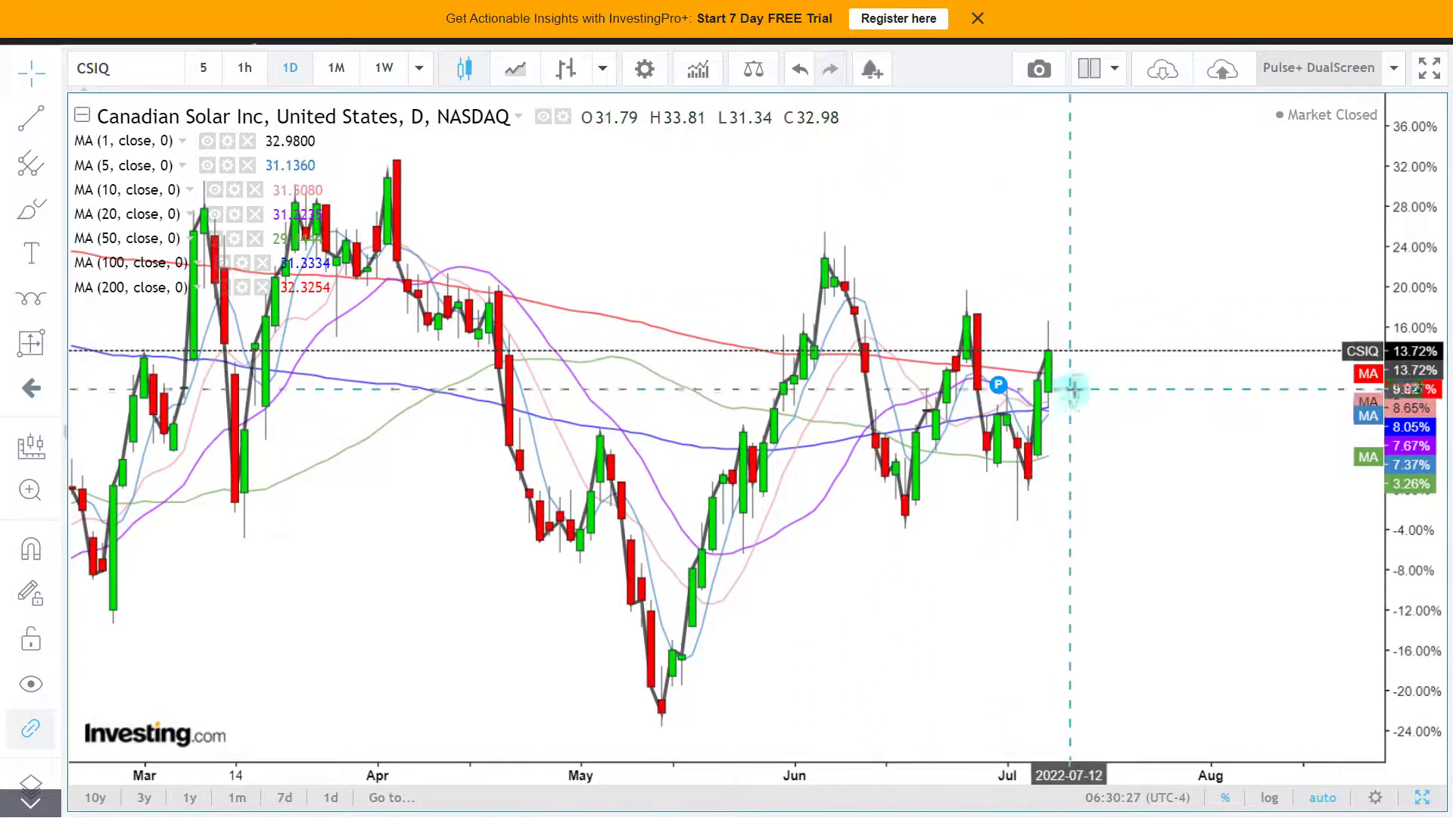
Compare the March–July 2022 daily Canadian Solar candles with the 100- and 200-day moving averages
scroll(1072, 391, "down", 5)
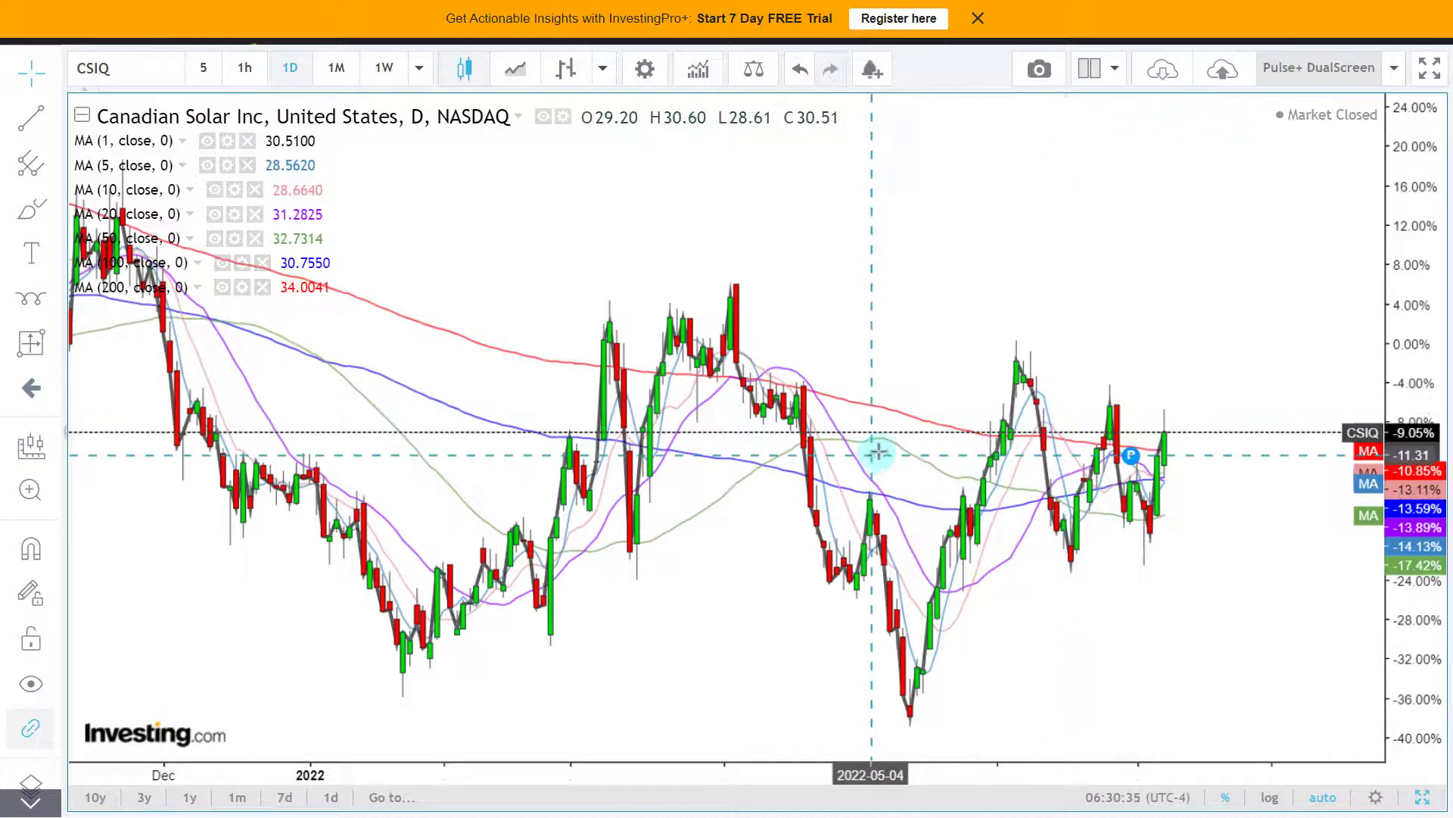
scroll(953, 420, "up", 5)
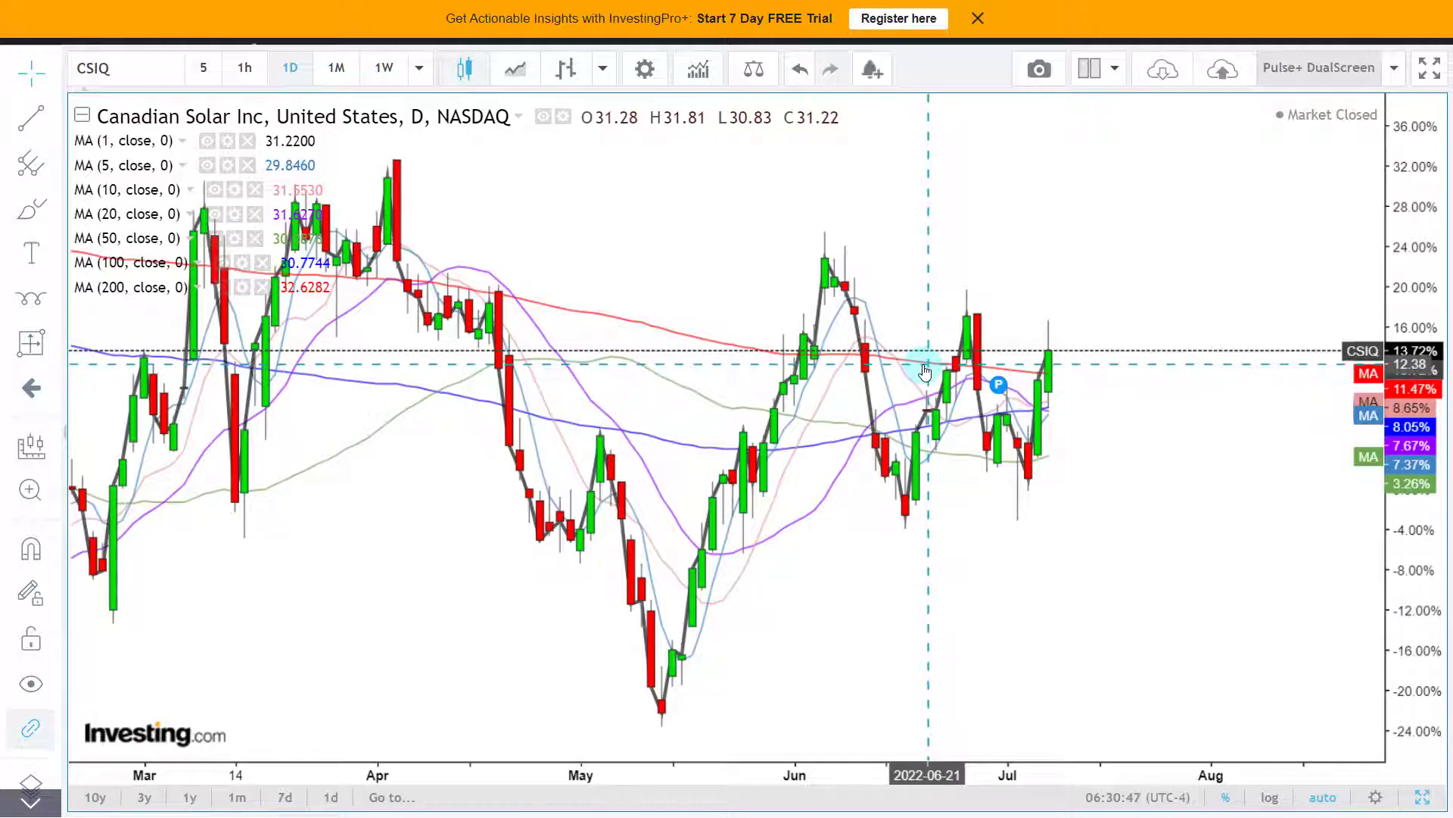
scroll(925, 371, "down", 3)
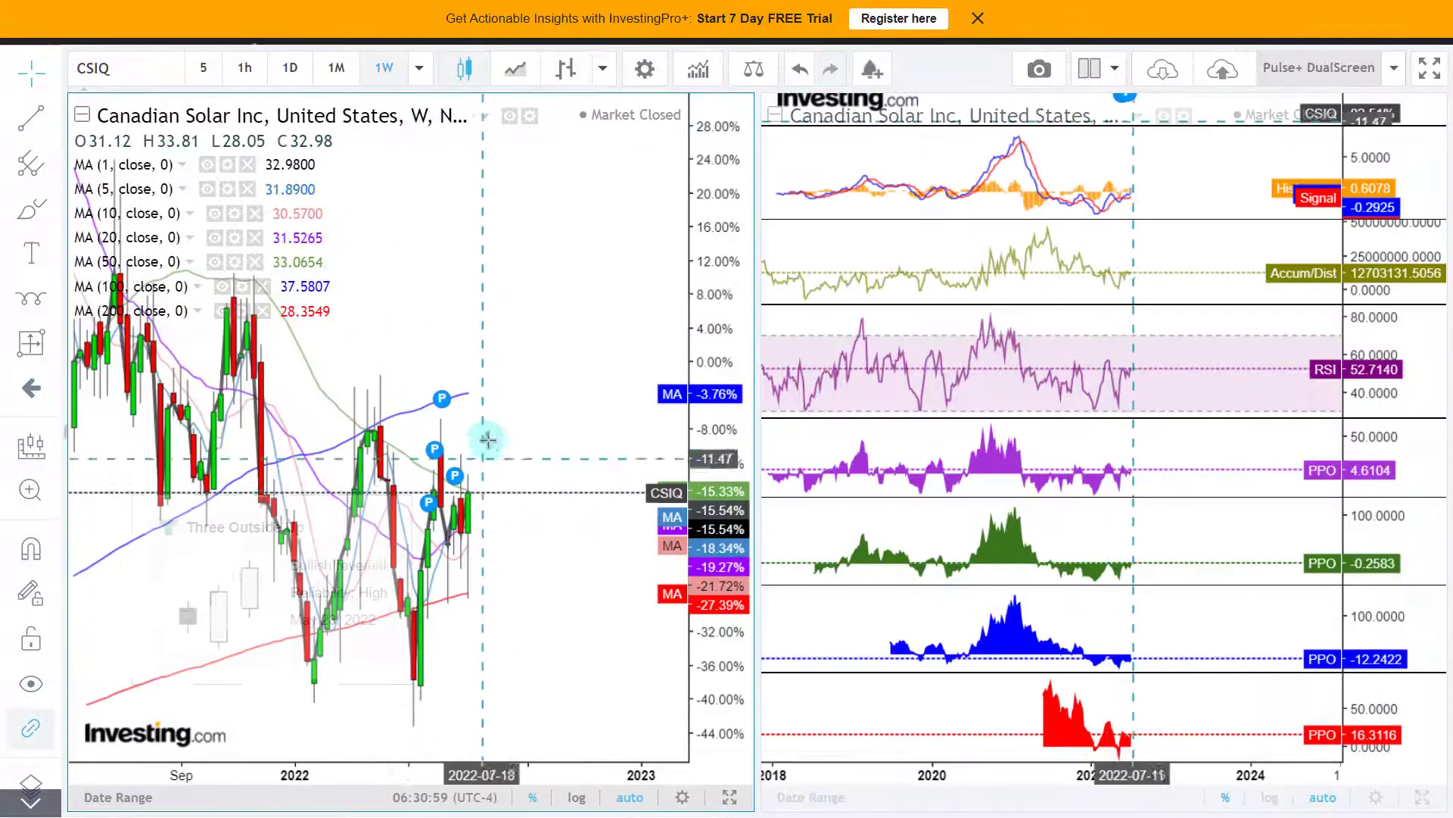
Examine the recent weekly Canadian Solar candles alongside the RSI, MACD and PPO readings, and switch the chart to daily candles
scroll(546, 442, "up", 2)
left_click_drag(546, 443, 555, 447)
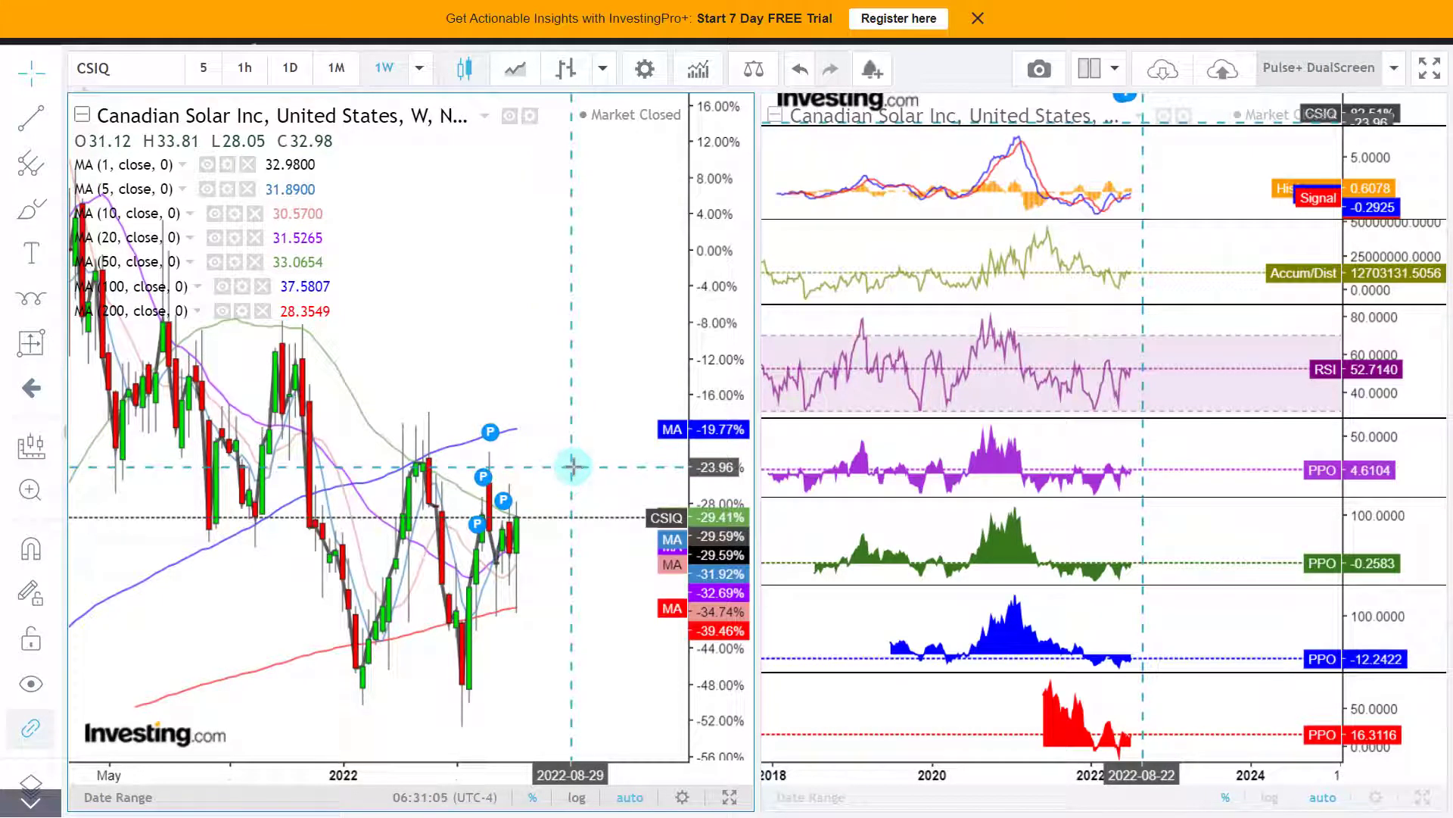
scroll(1150, 432, "up", 2)
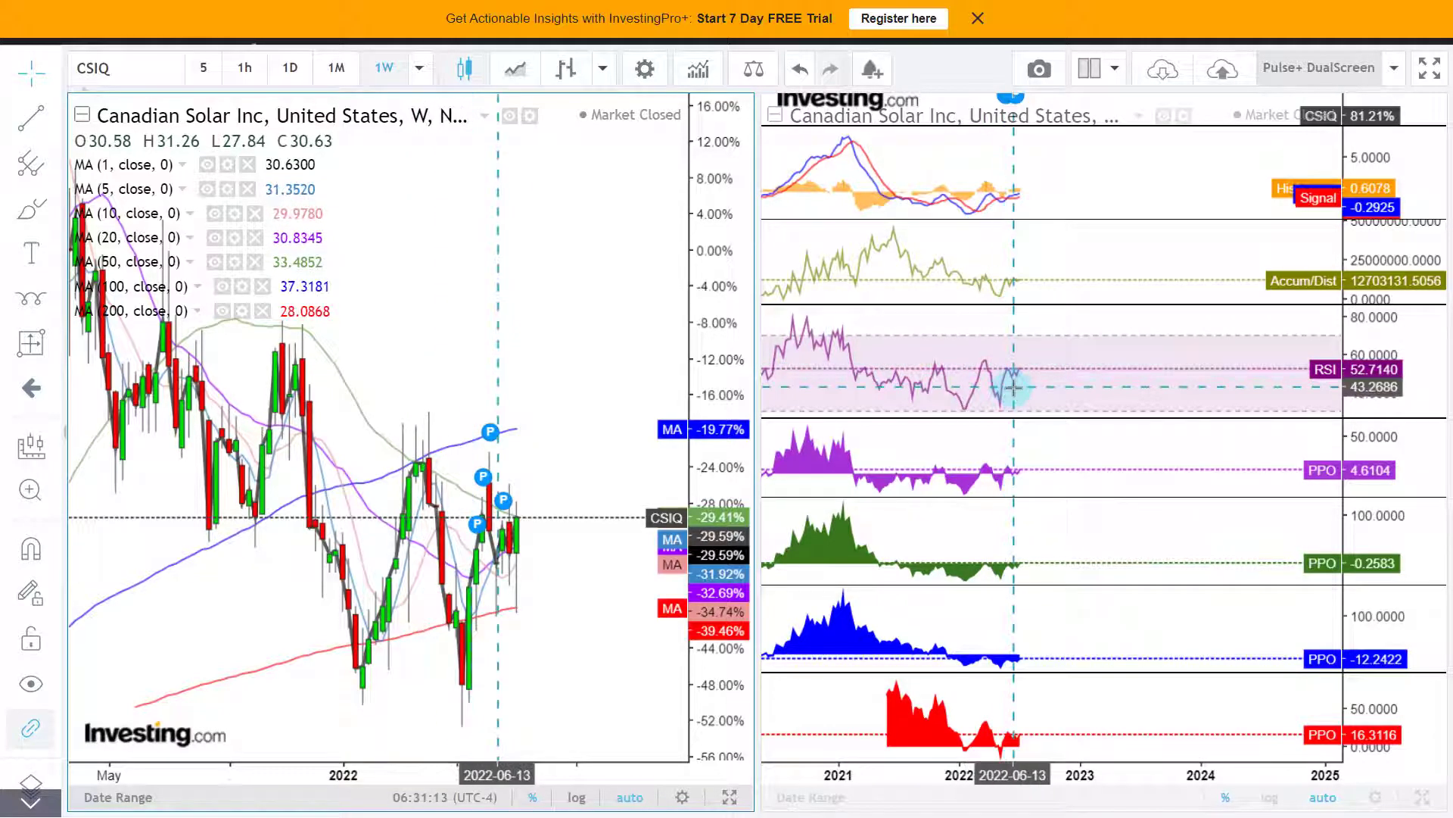
left_click(288, 70)
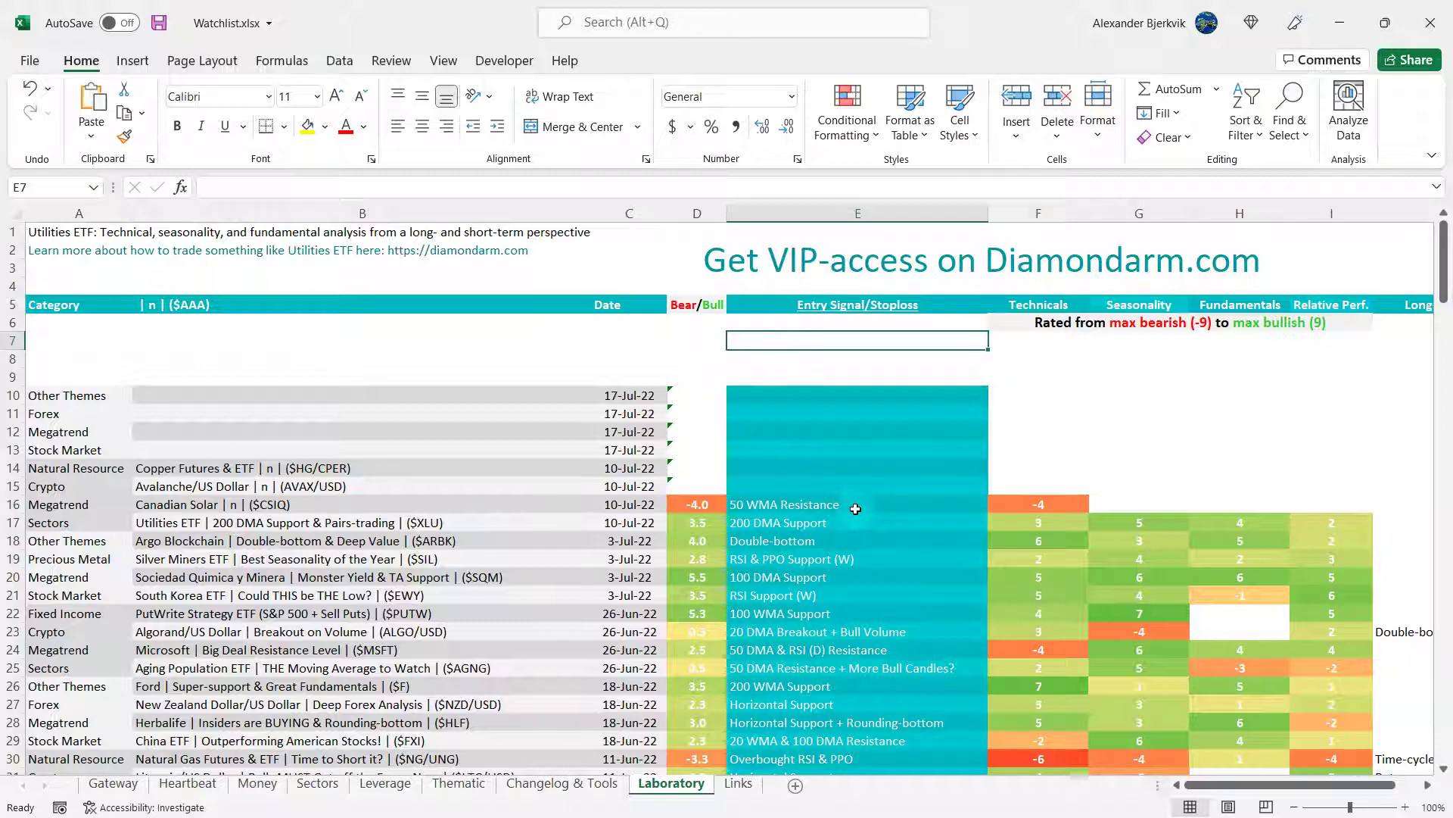
Review CSIQ's seasonality forecast in TradingView and its monthly seasonality in StockCharts, widening the range to 2013–2022 and to 2006–2022
left_click(864, 354)
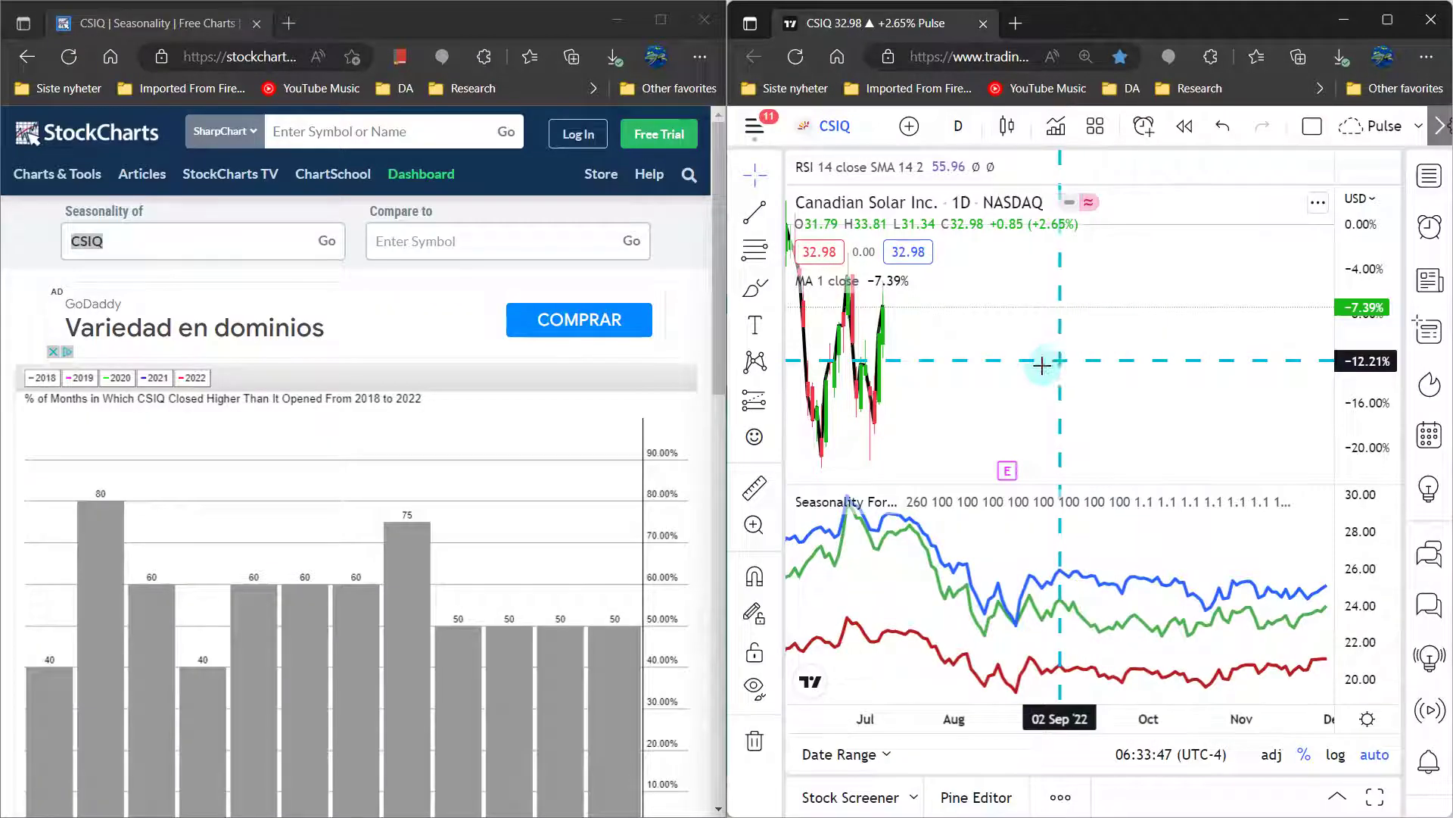
left_click_drag(982, 397, 1070, 379)
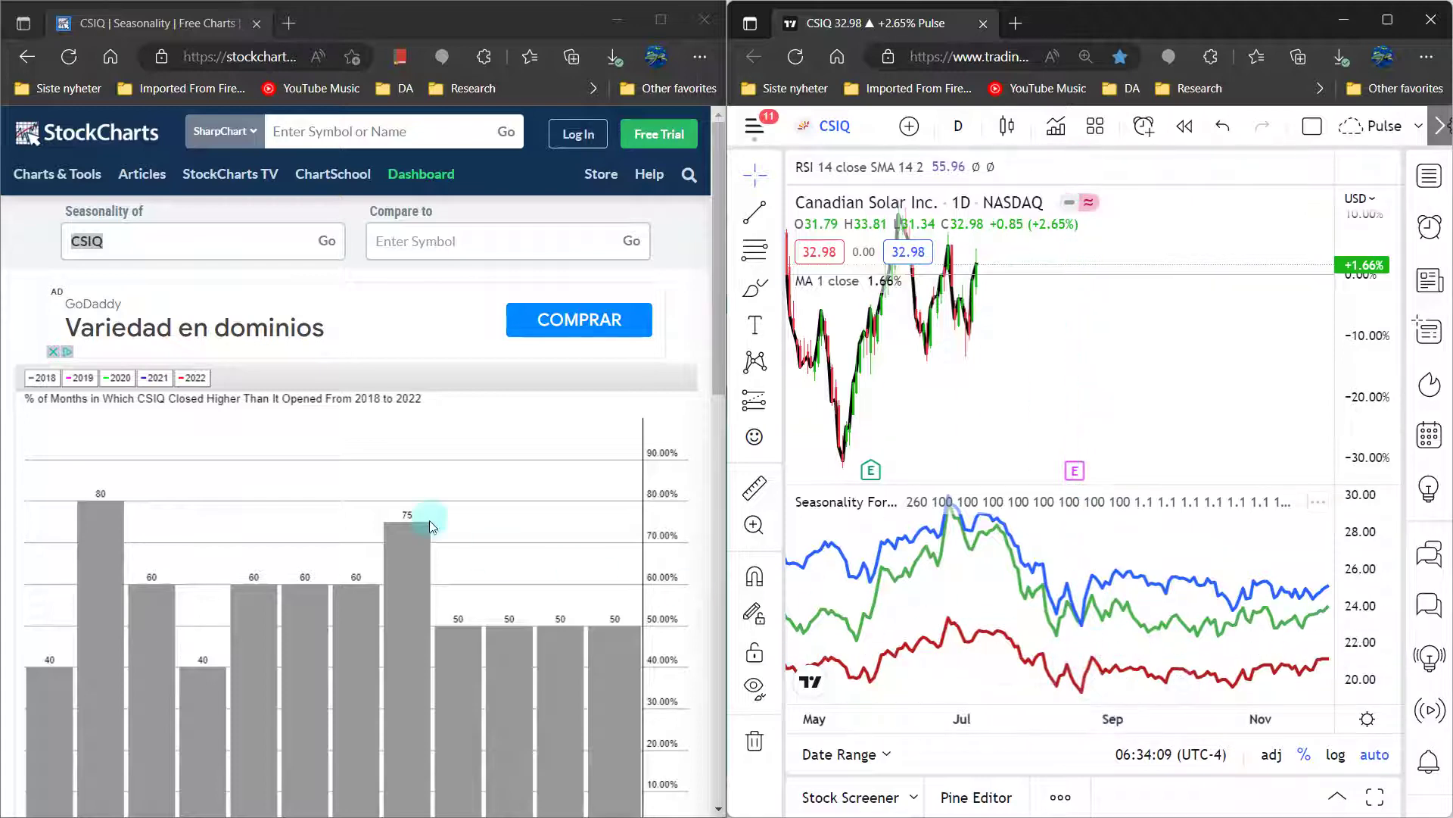
scroll(431, 492, "down", 3)
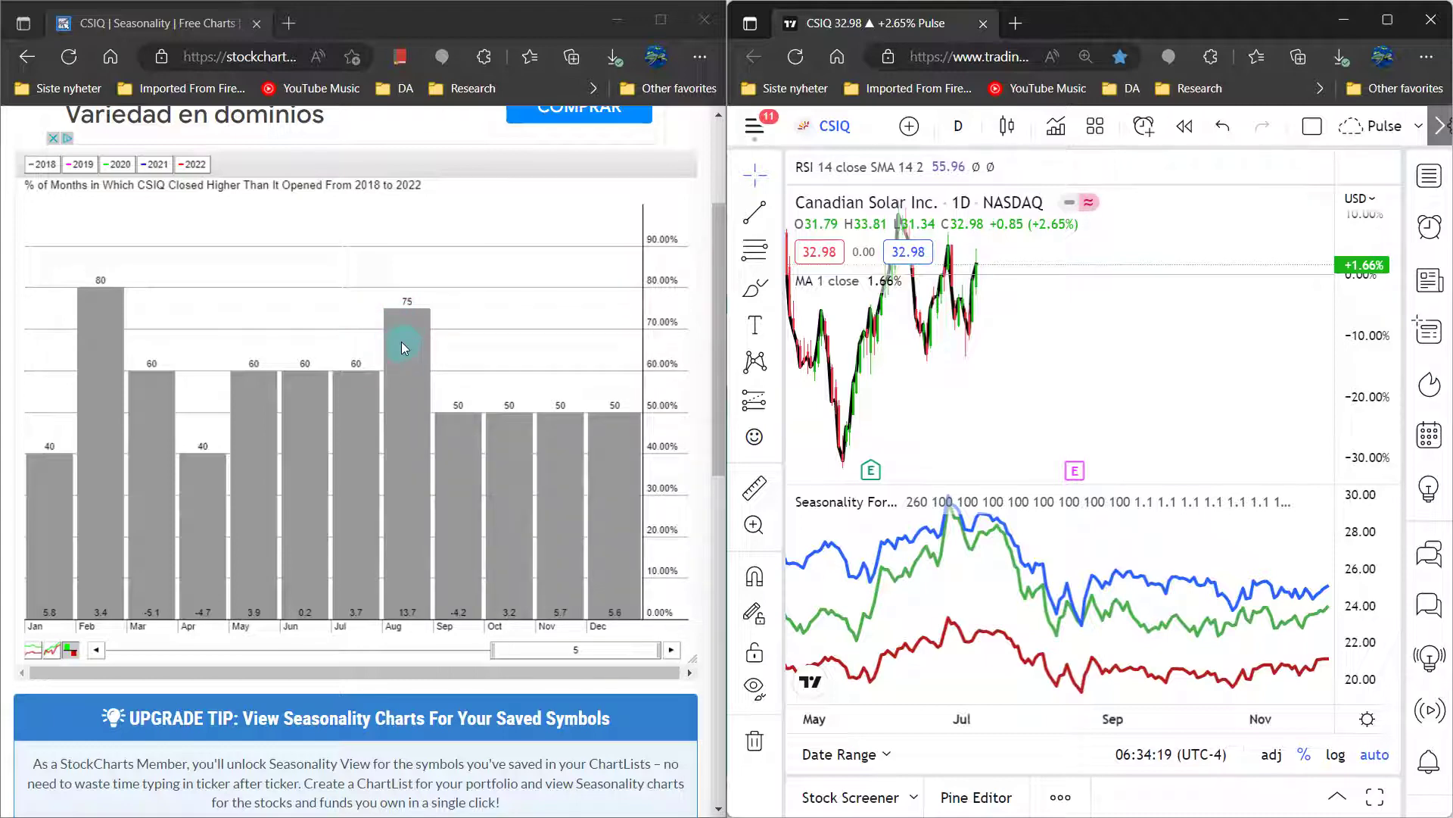
left_click_drag(494, 650, 344, 649)
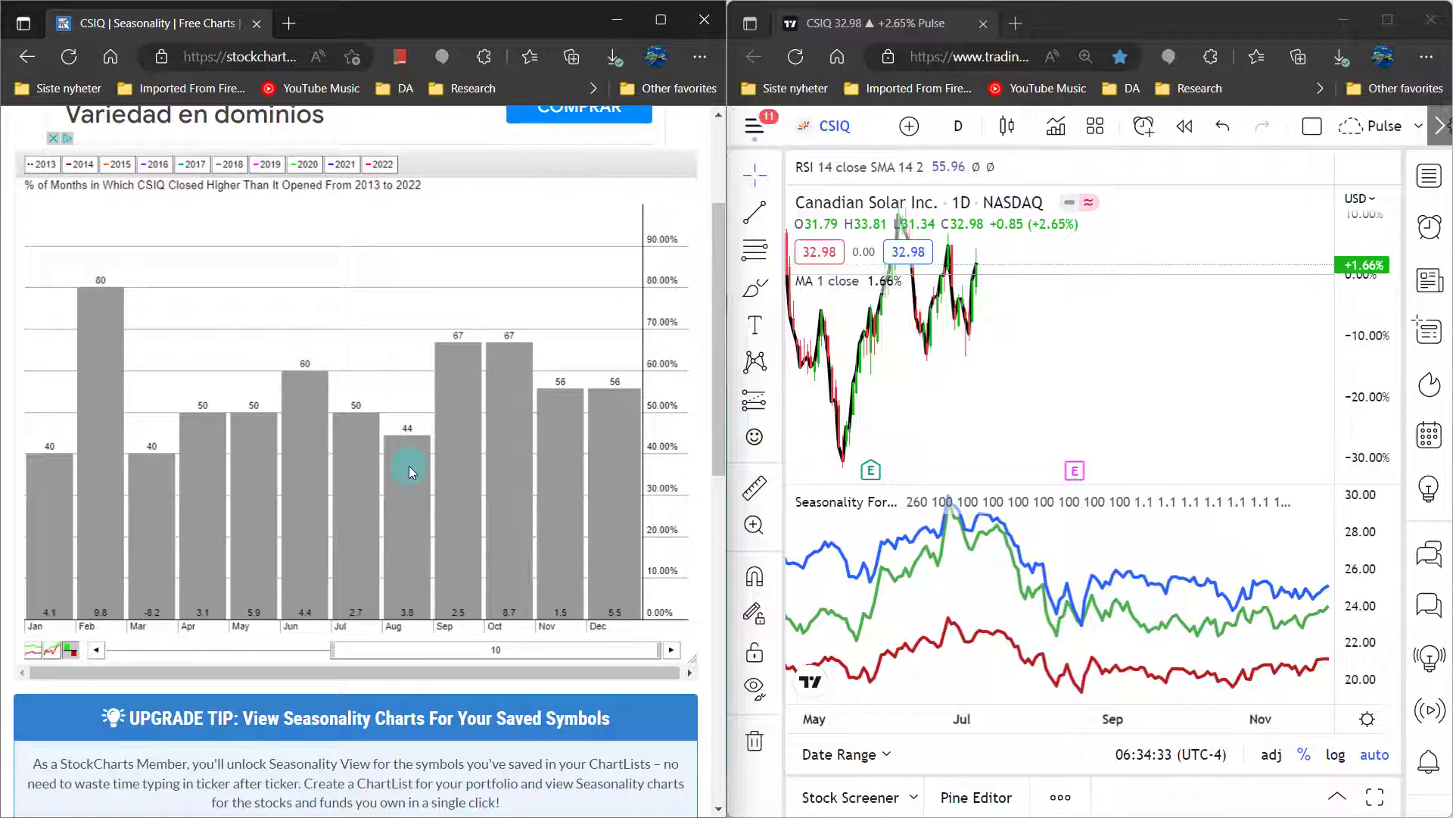
left_click_drag(331, 648, 106, 649)
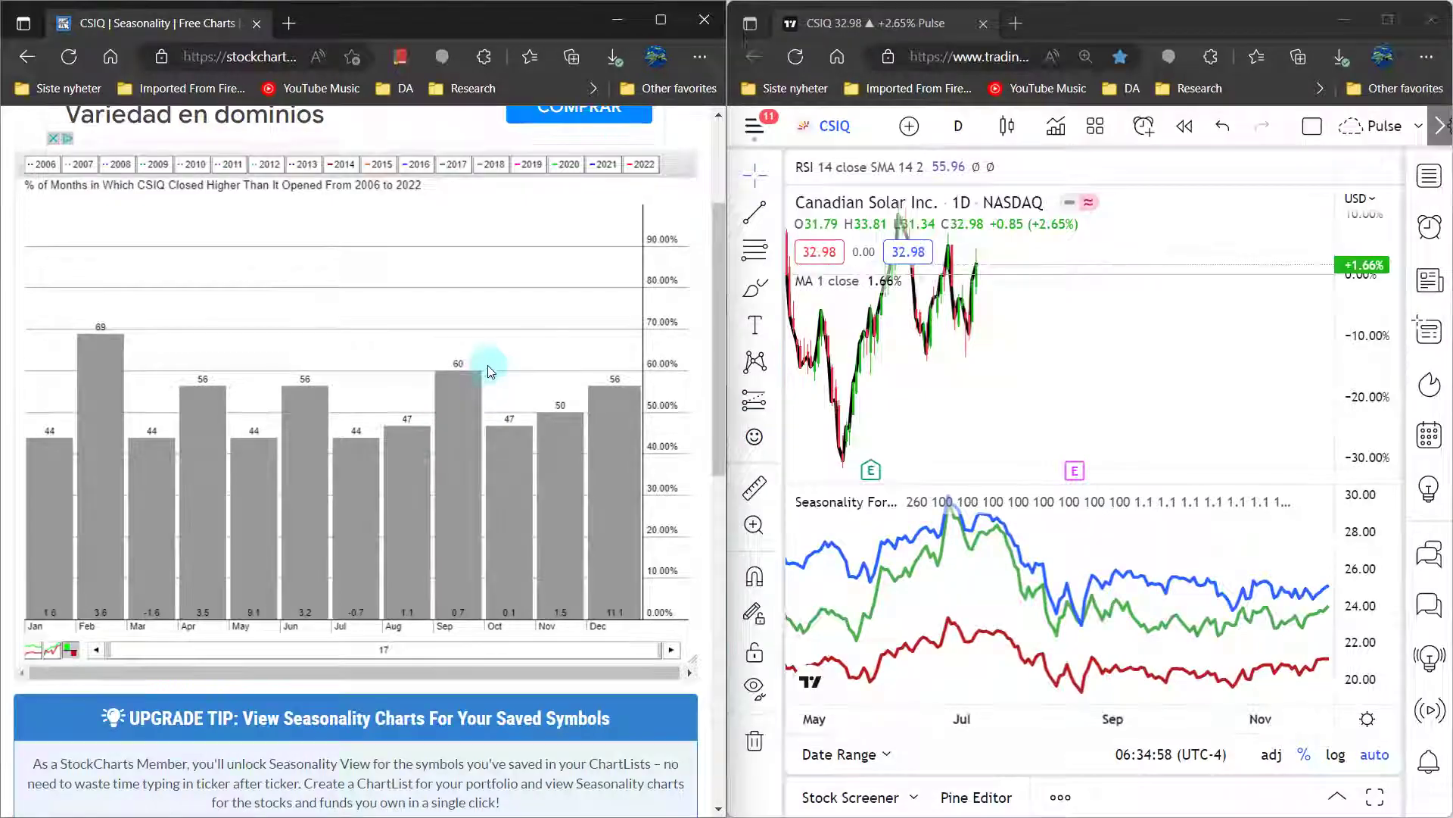
Switch to the Excel watchlist and check the Seasonality rating in the Canadian Solar row
key("alt+Tab")
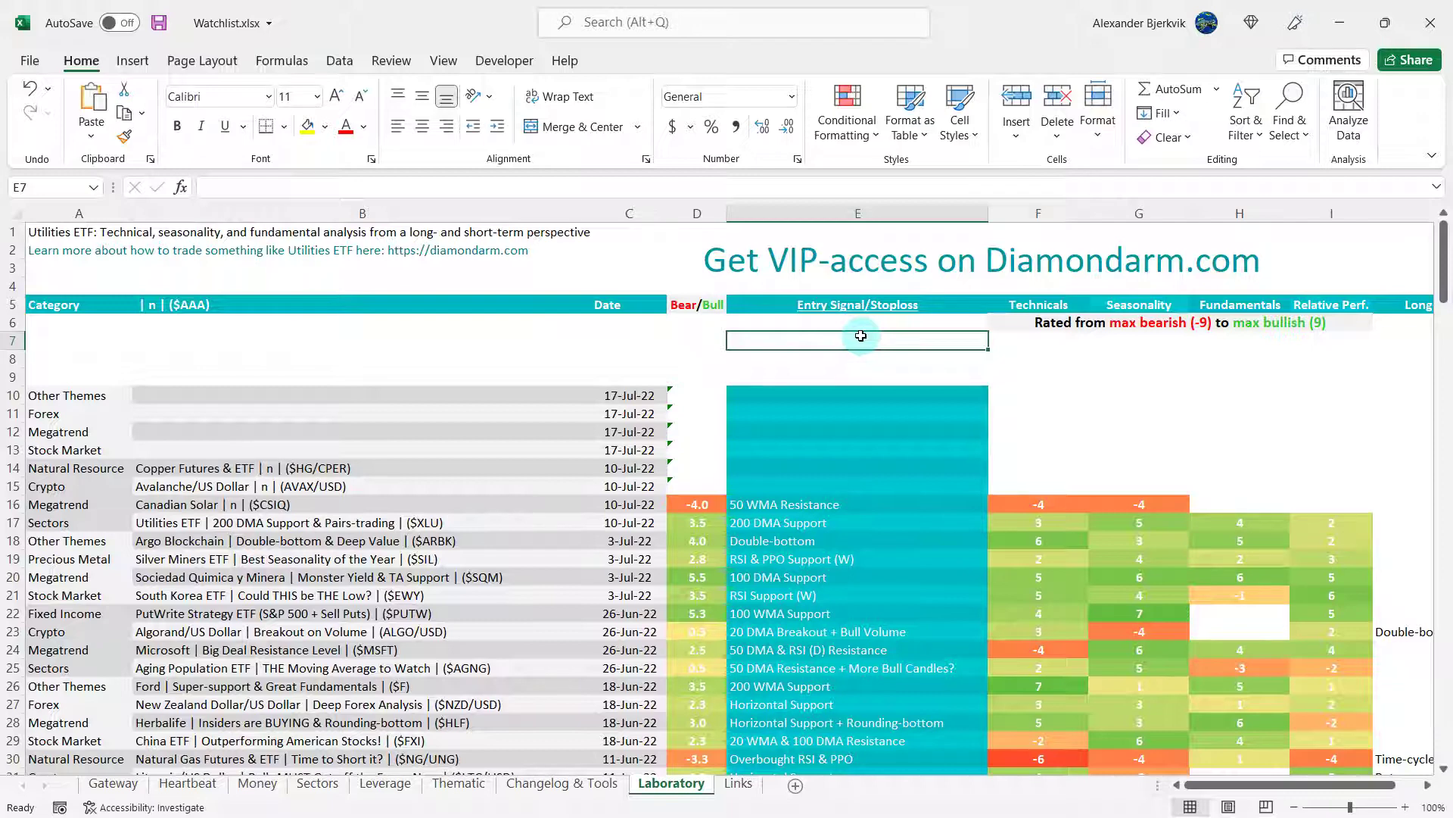
left_click(928, 358)
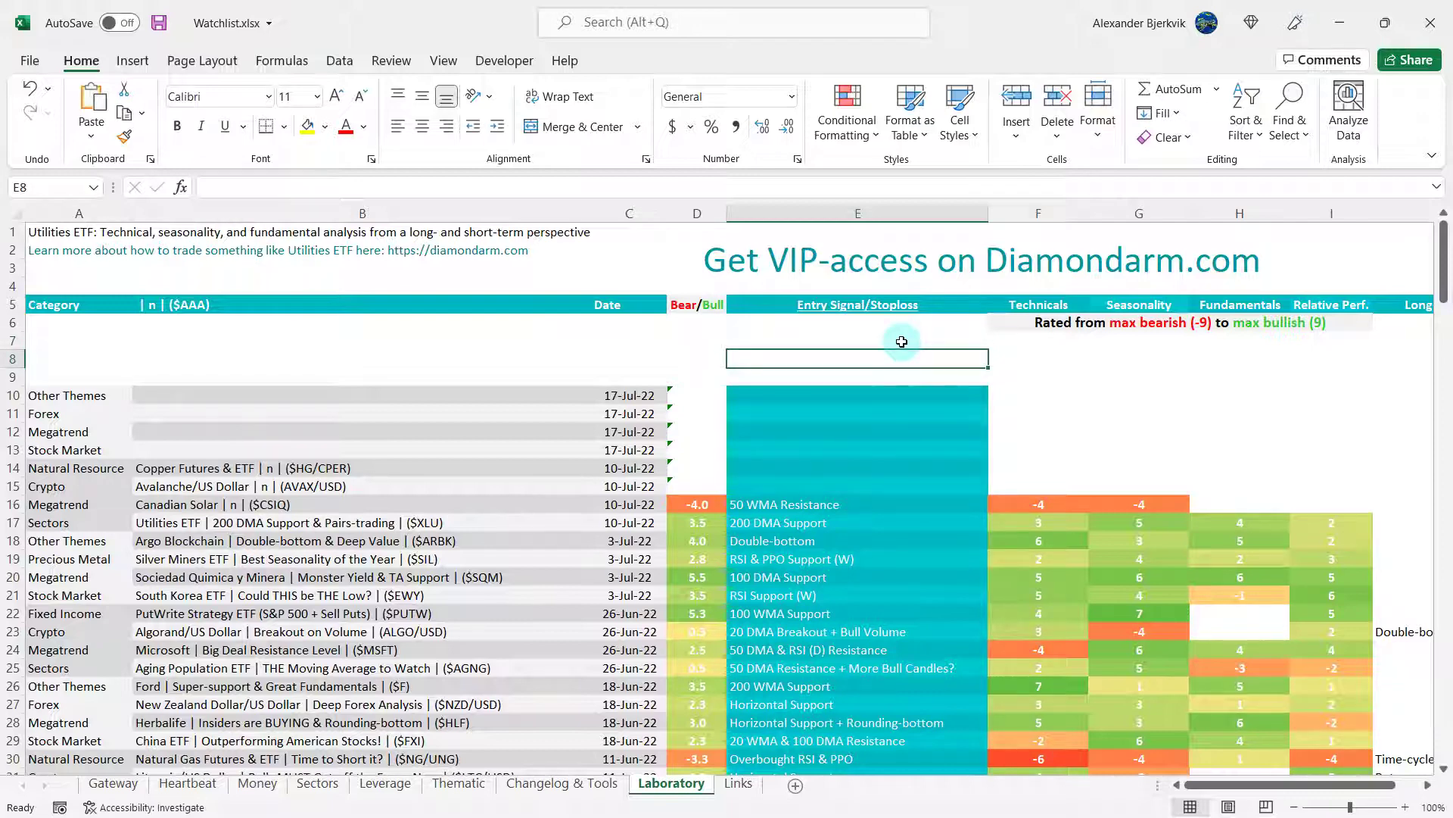
left_click(902, 342)
Review Canadian Solar's quote overview on the Zacks website and open its insider transactions page
key("alt+Tab")
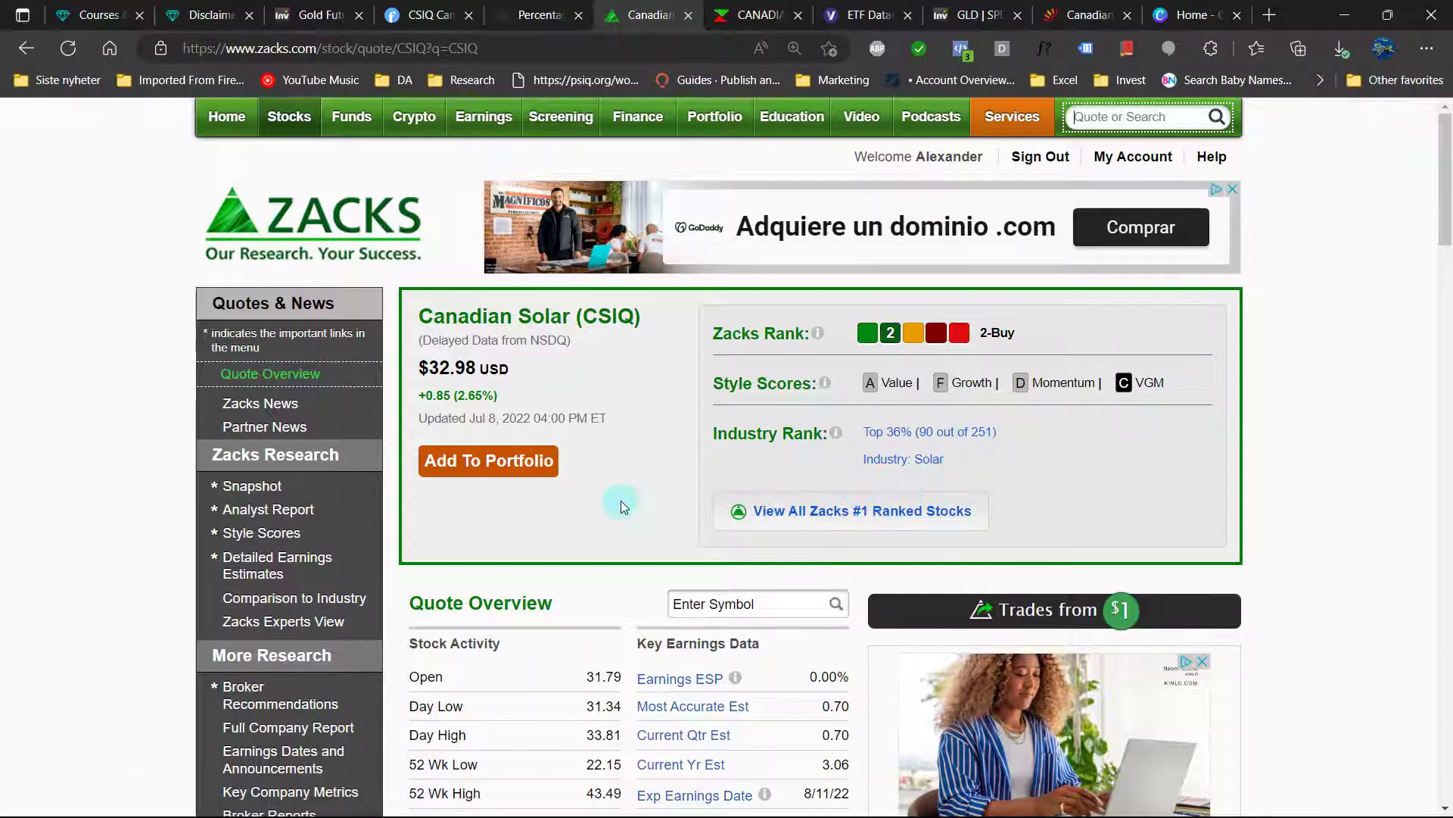
scroll(598, 495, "down", 3)
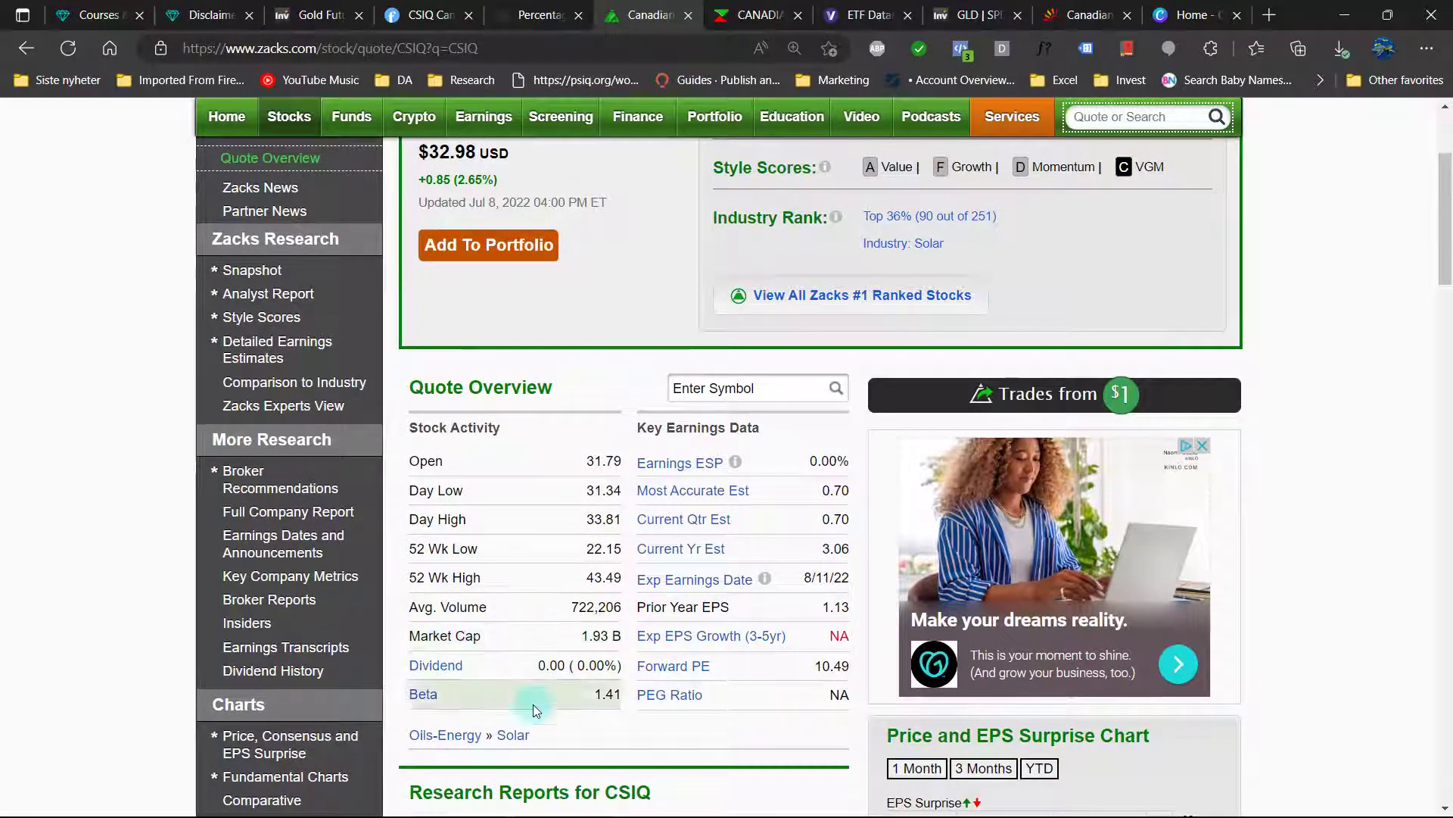
left_click(253, 626)
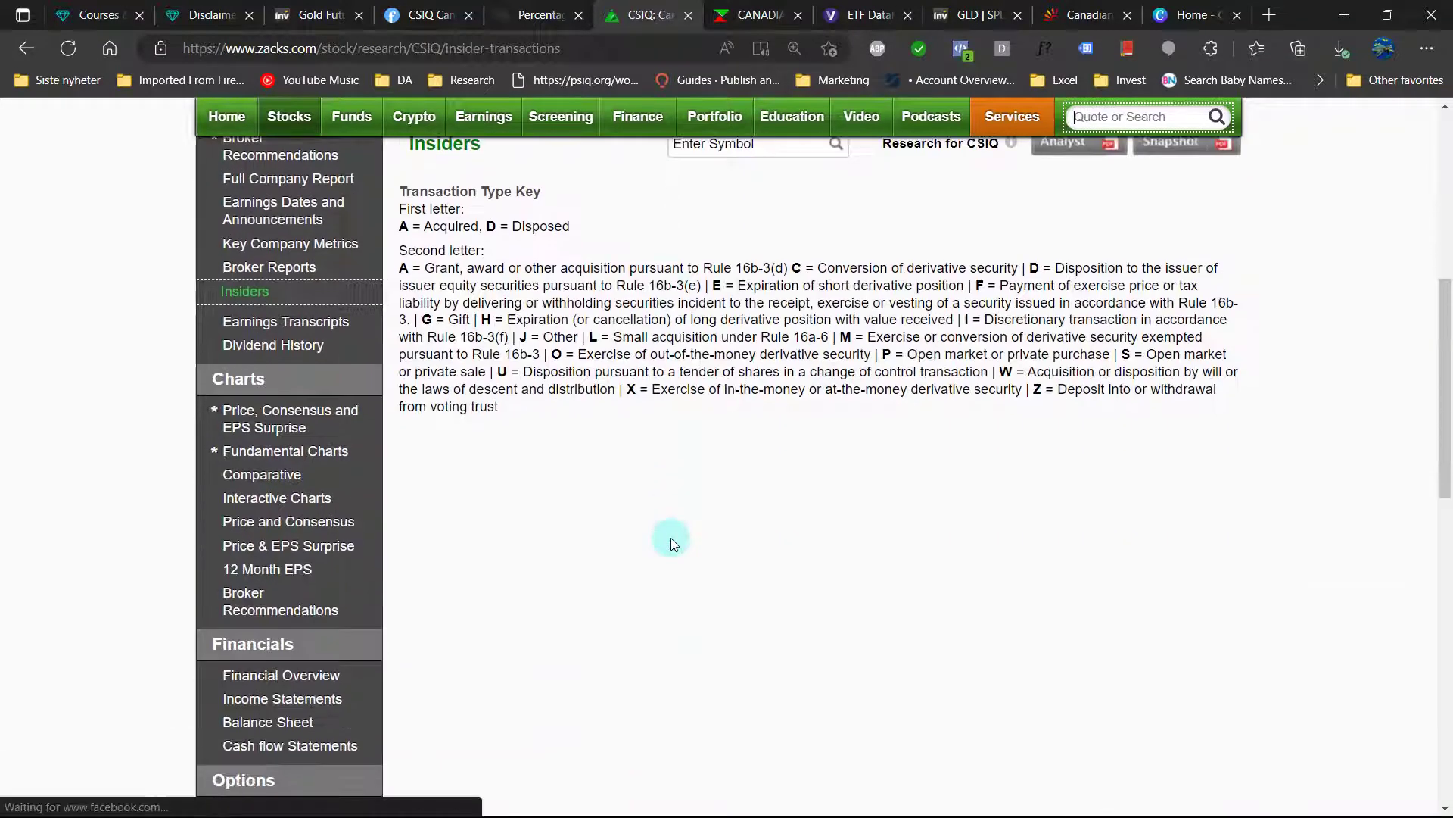
Open the analyst consensus for Canadian Solar on MarketScreener and review the target price history and consensus details
key("ctrl+Tab")
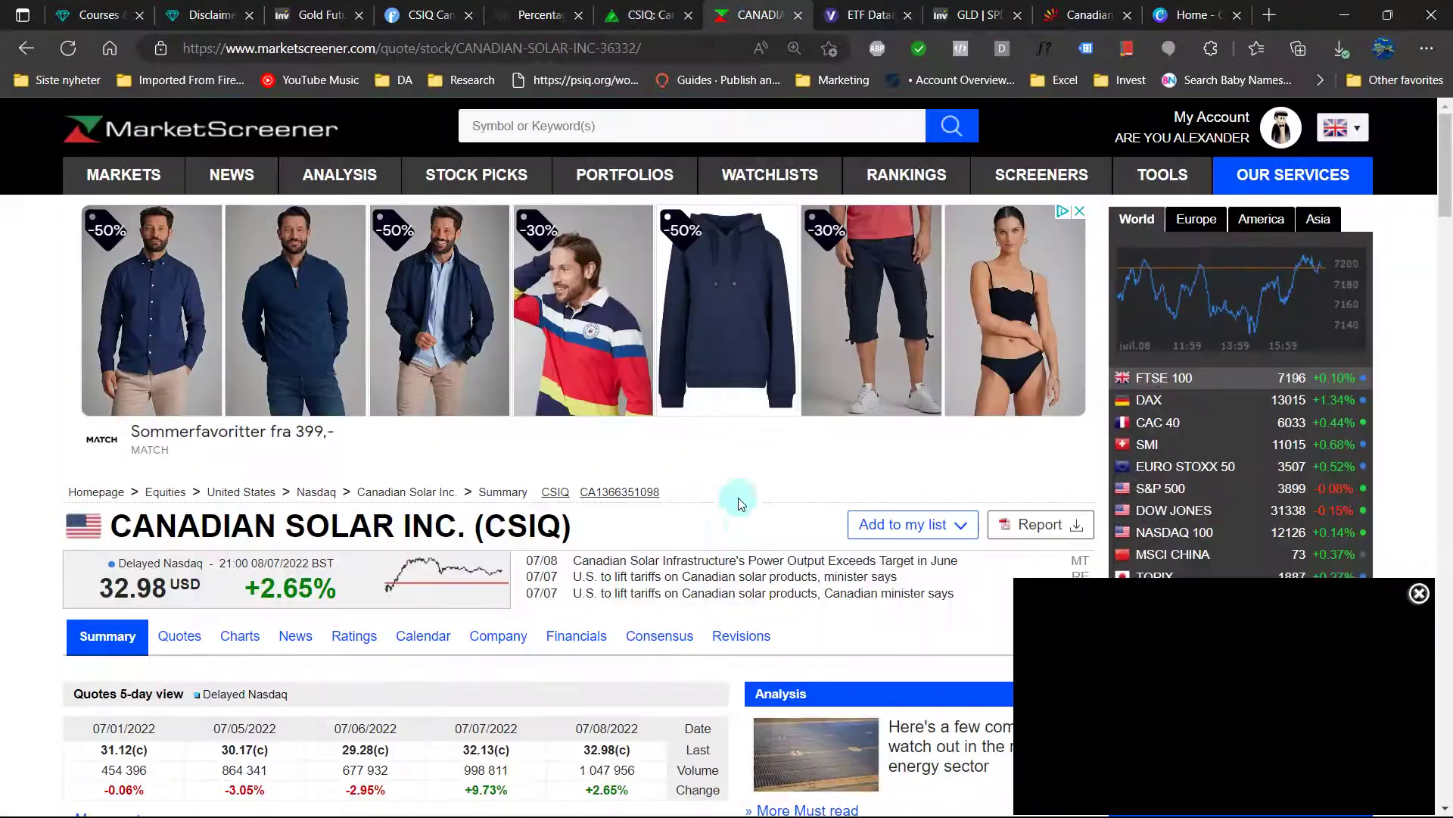
scroll(447, 671, "down", 3)
left_click(658, 314)
scroll(1015, 543, "down", 10)
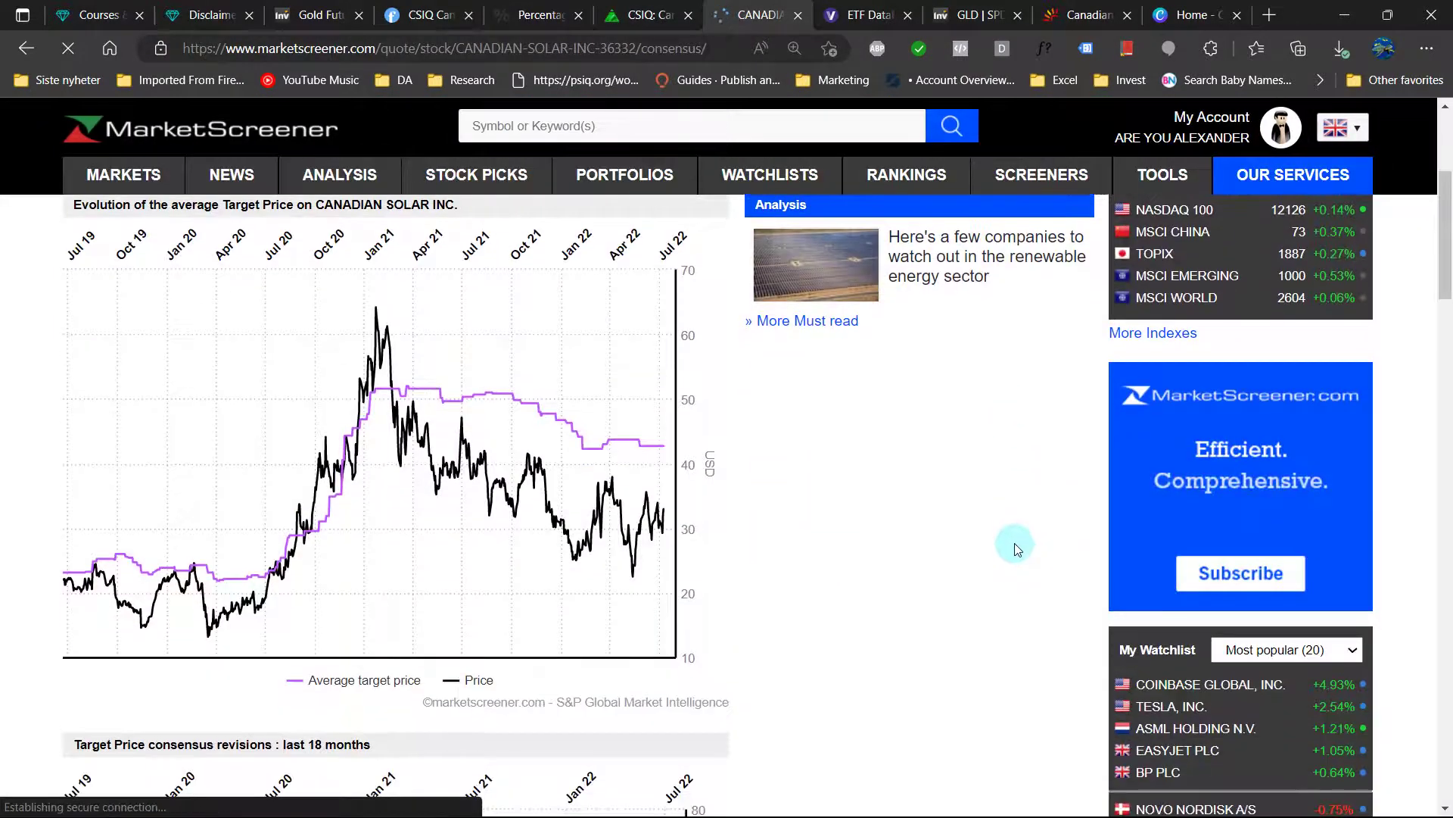
scroll(932, 575, "down", 1)
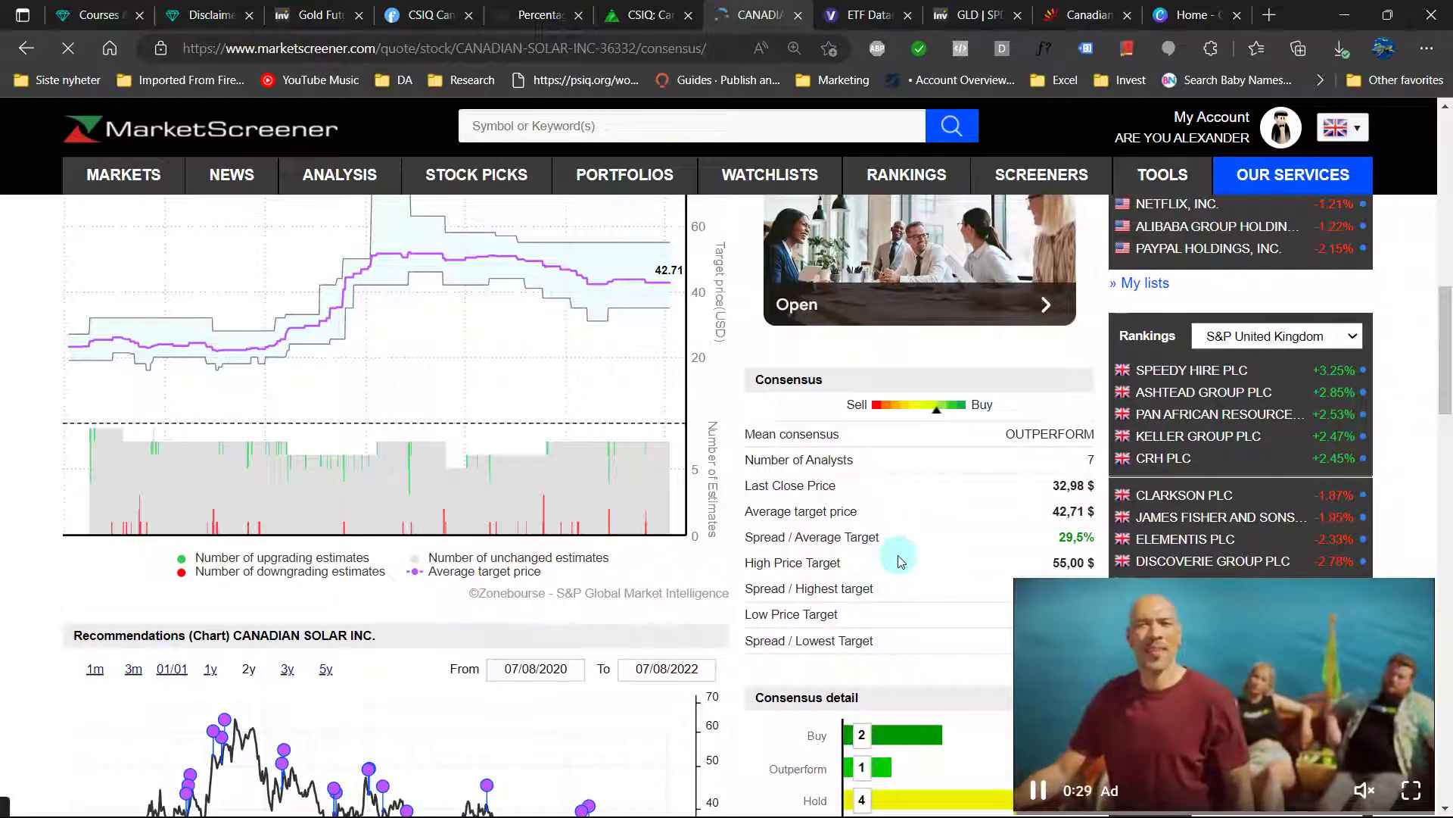
scroll(957, 543, "down", 1)
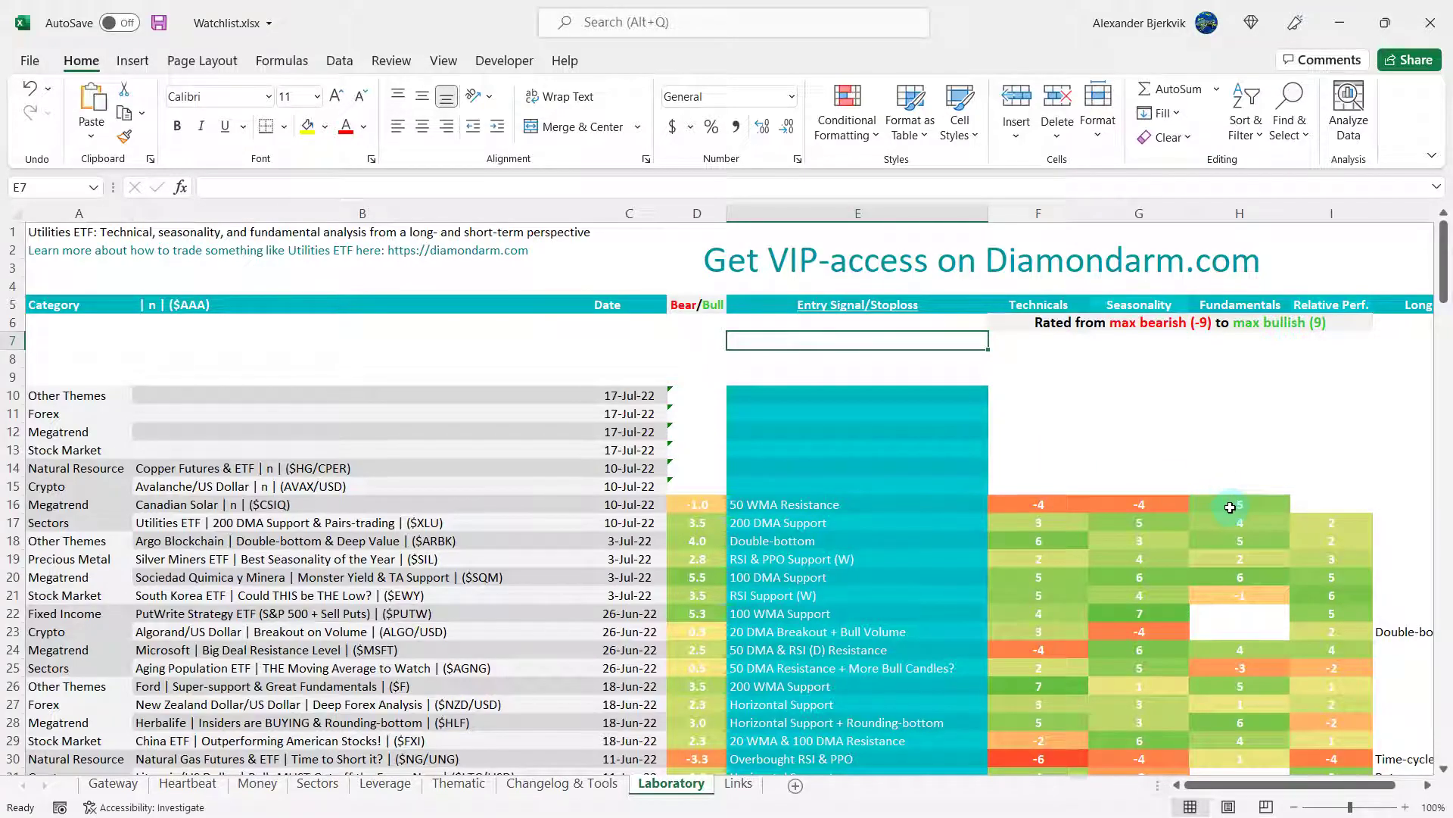
Check the Fundamentals rating in the Excel watchlist, and examine Canadian Solar's weekly correlations with SPY, ICLN, TAN and T on Investing.com
left_click(808, 354)
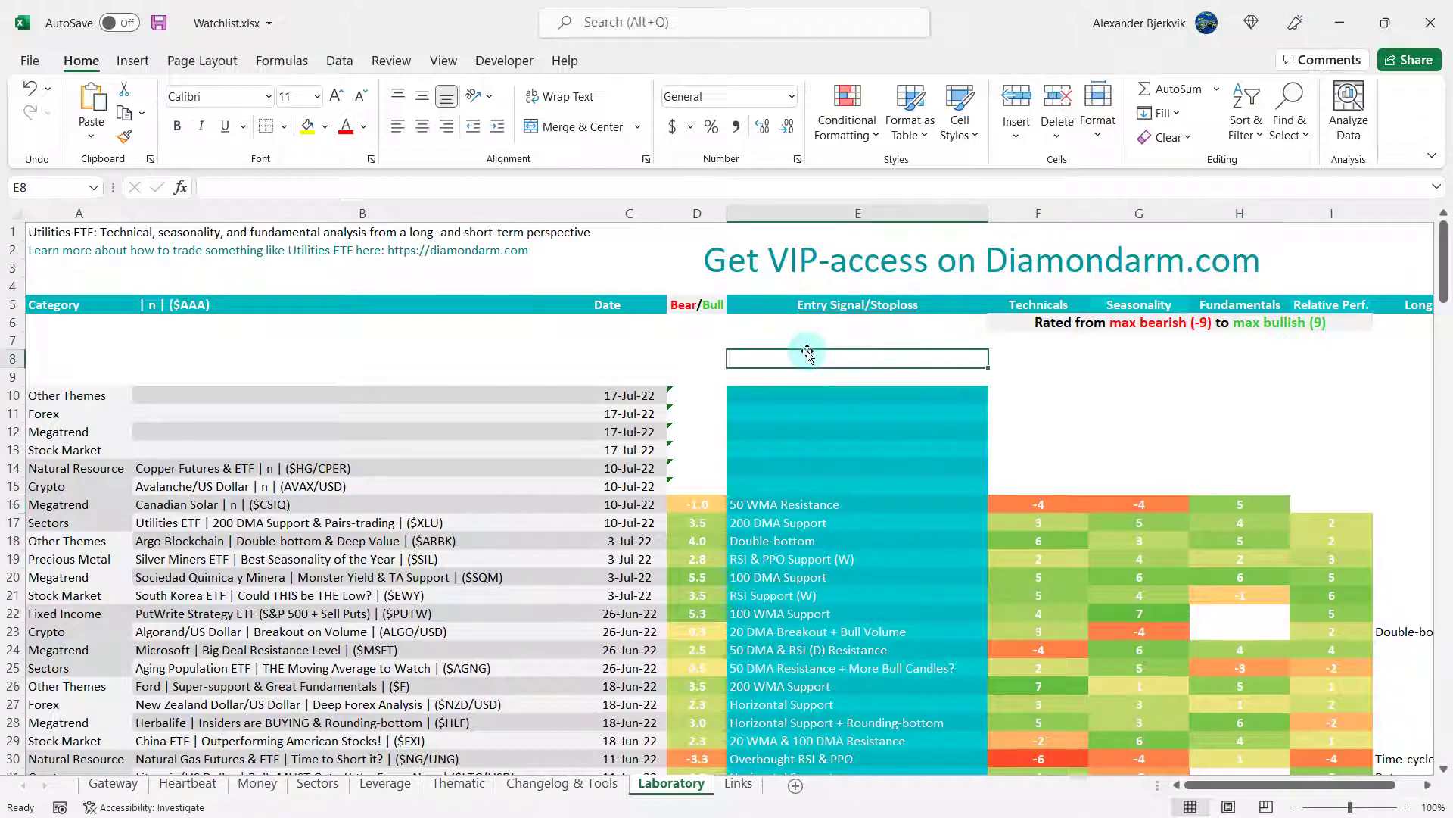
scroll(777, 375, "up", 2)
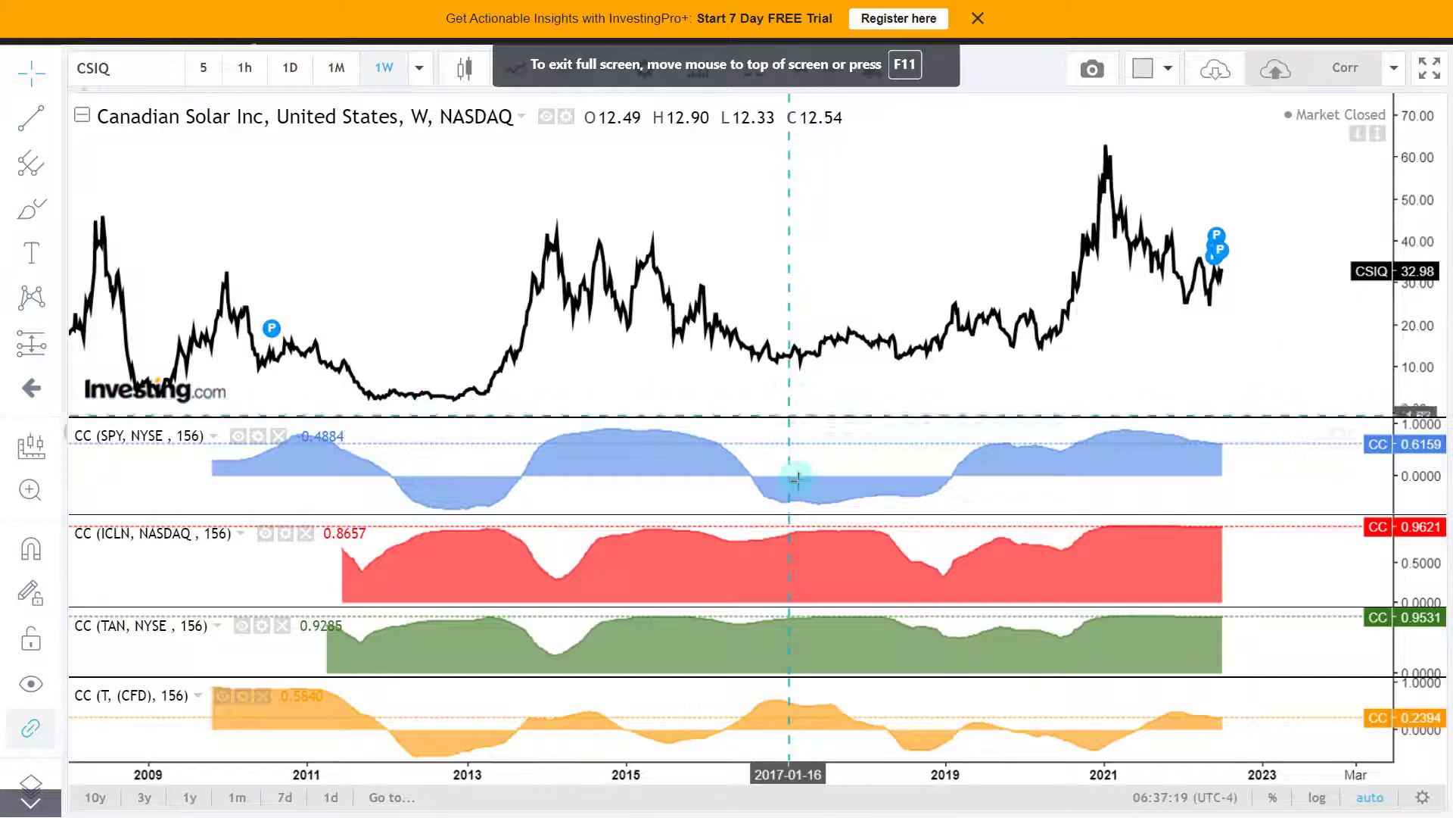
scroll(870, 289, "left", 2)
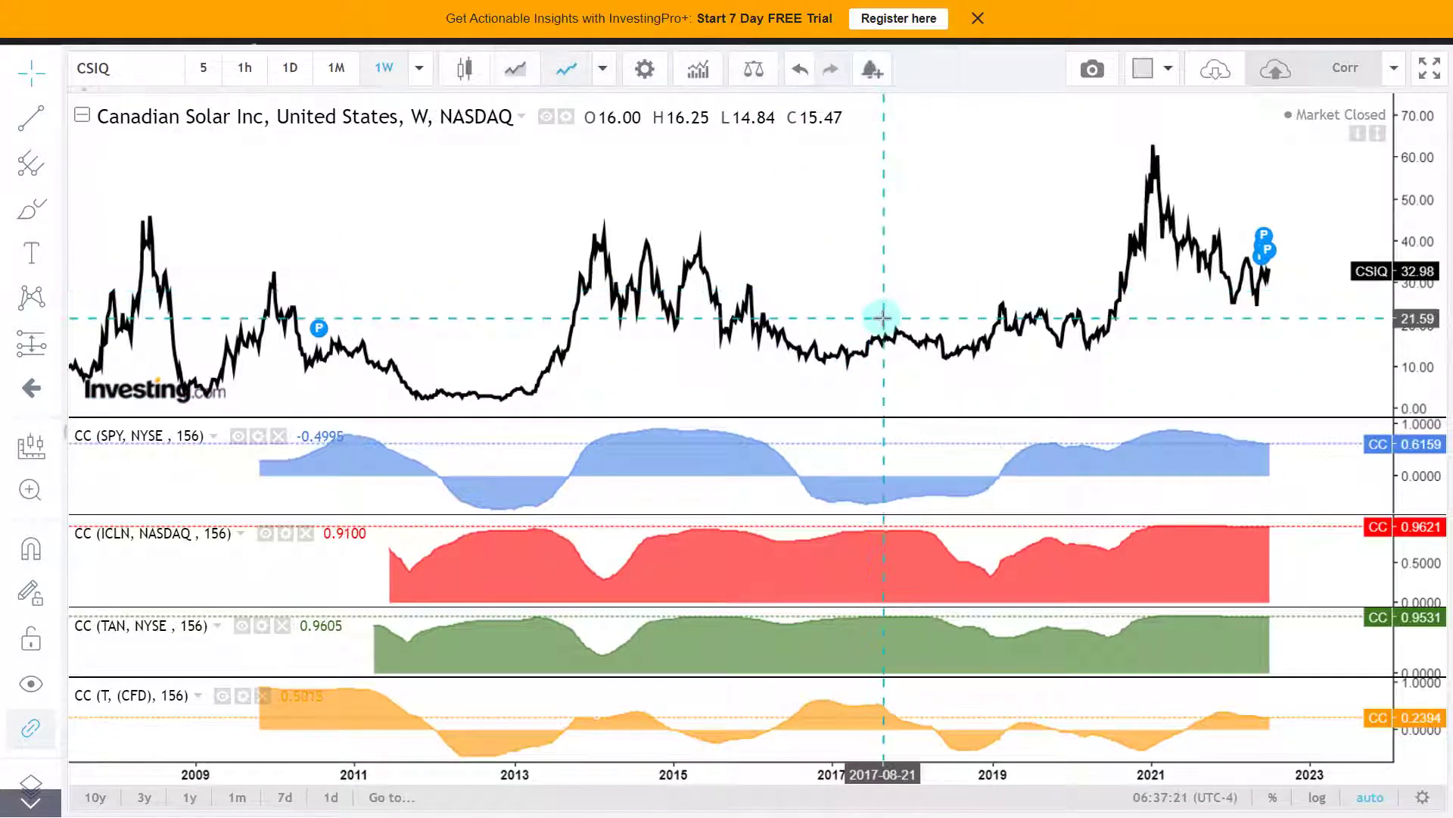
scroll(883, 321, "up", 2)
scroll(883, 321, "up", 2)
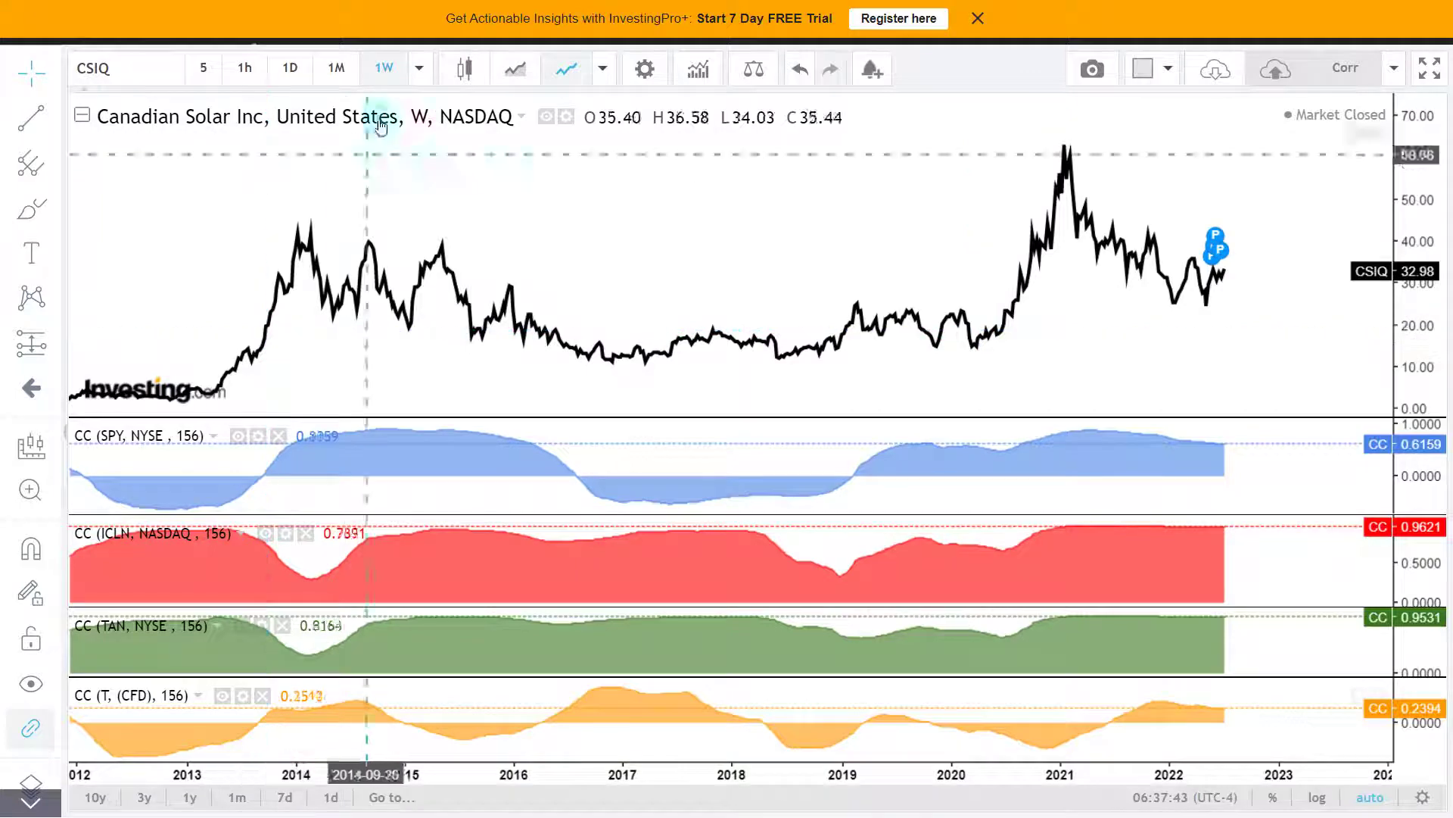
Compare the 156-period correlations on daily and weekly candles, ending on the daily view
left_click(287, 66)
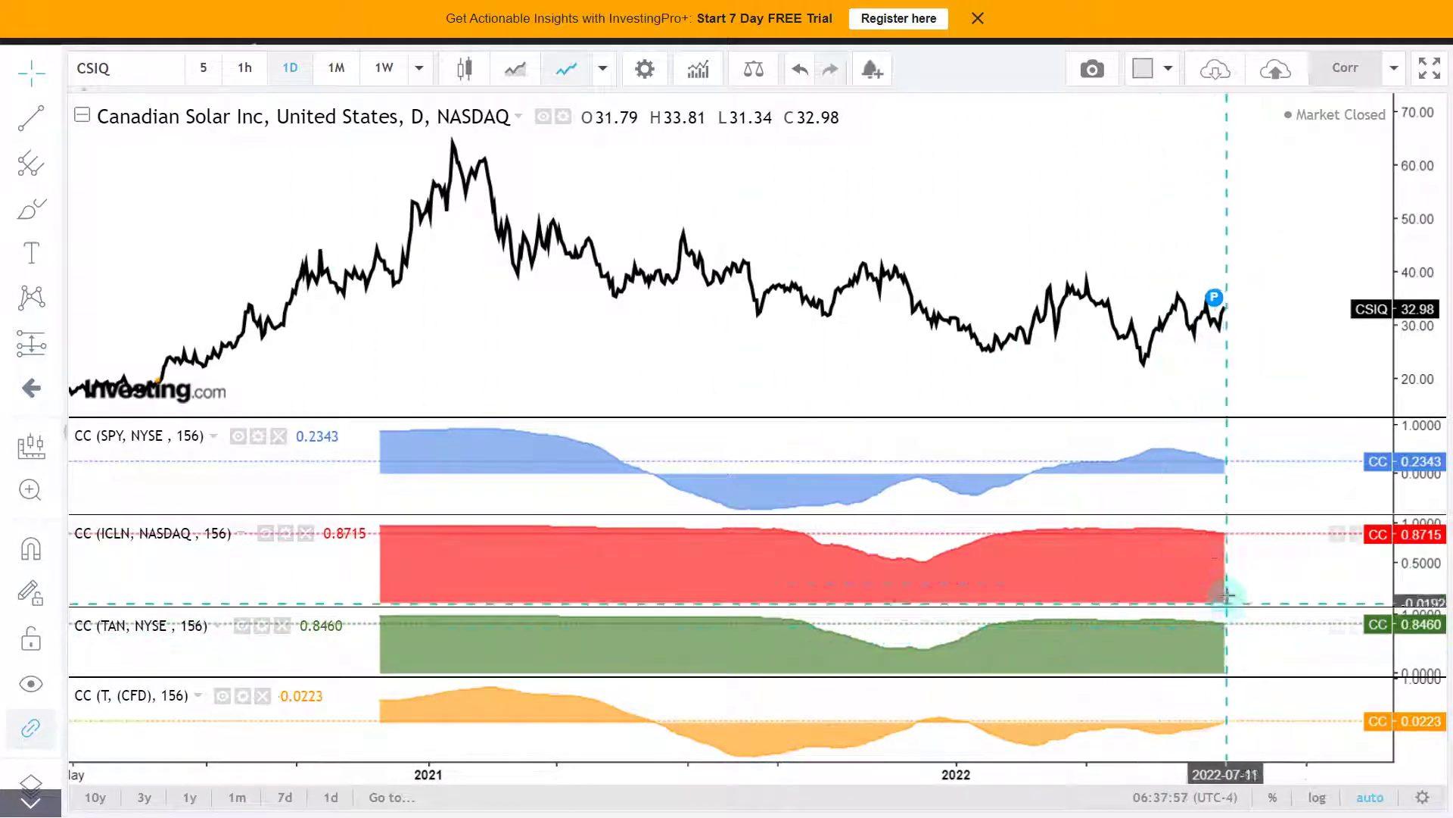
left_click(384, 67)
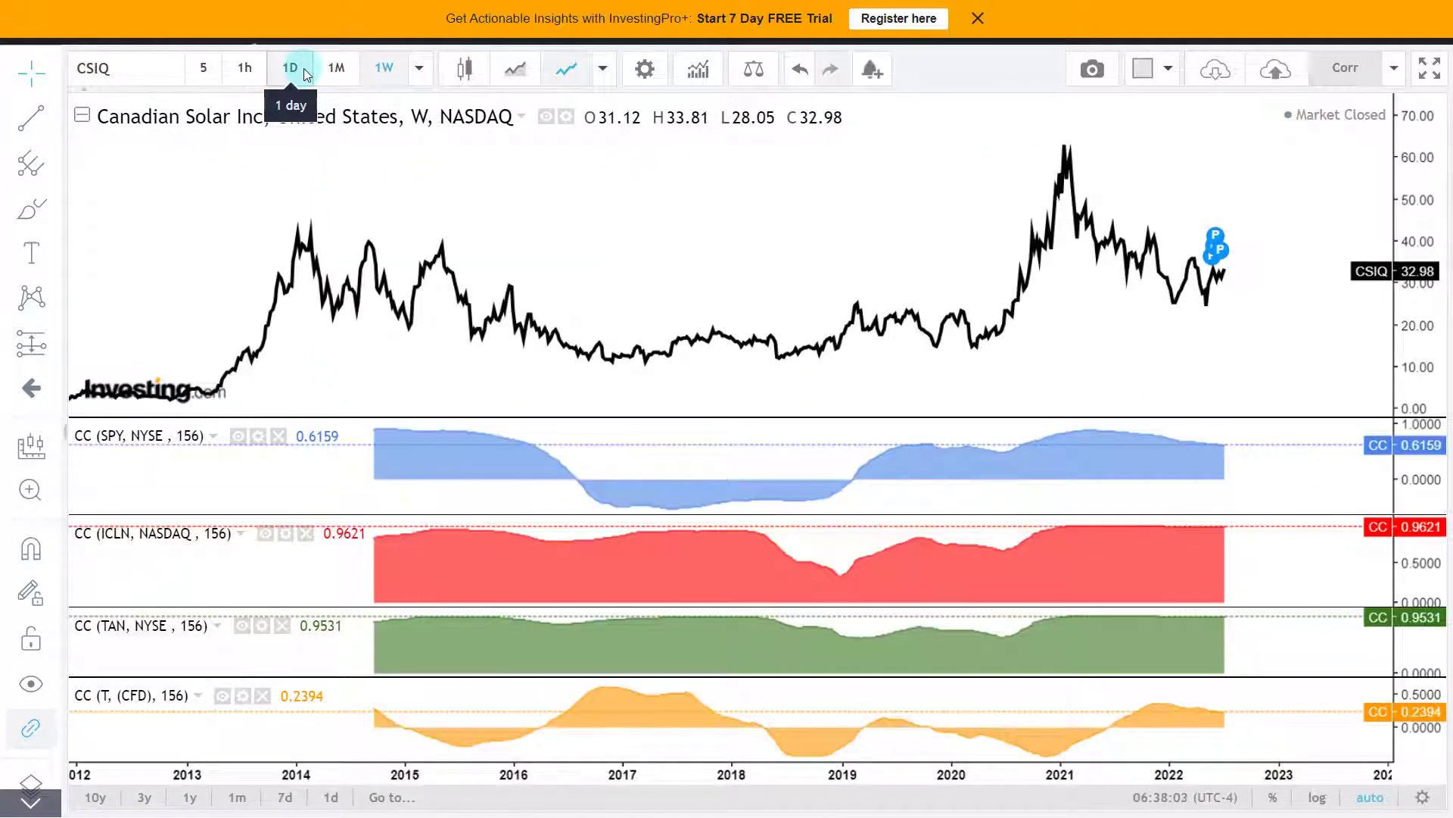
left_click(302, 68)
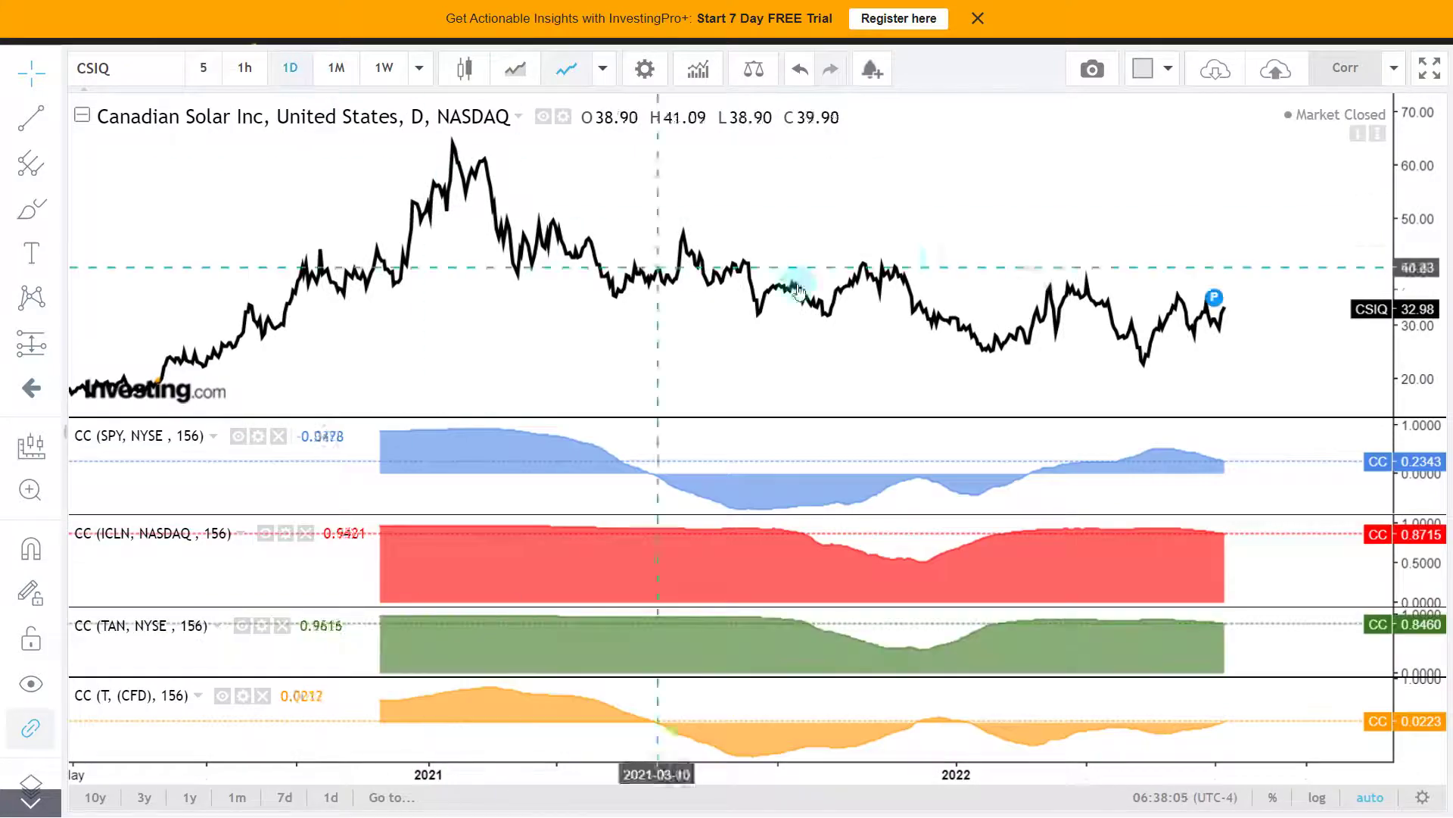
Return to the Pulse+ DualScreen chart in full screen, set it to weekly candles and load the symbol ICLN
key("F11")
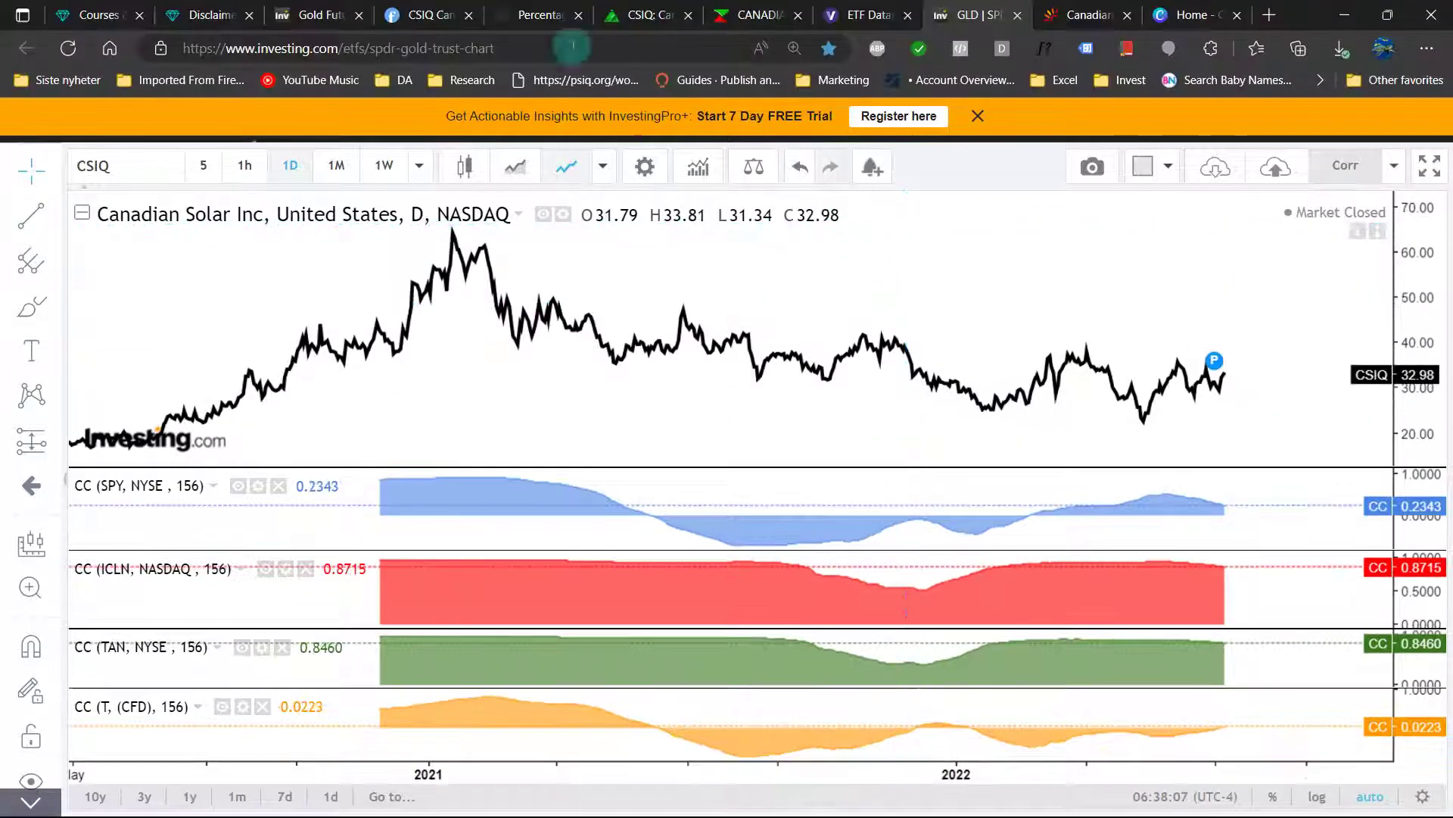
left_click(365, 26)
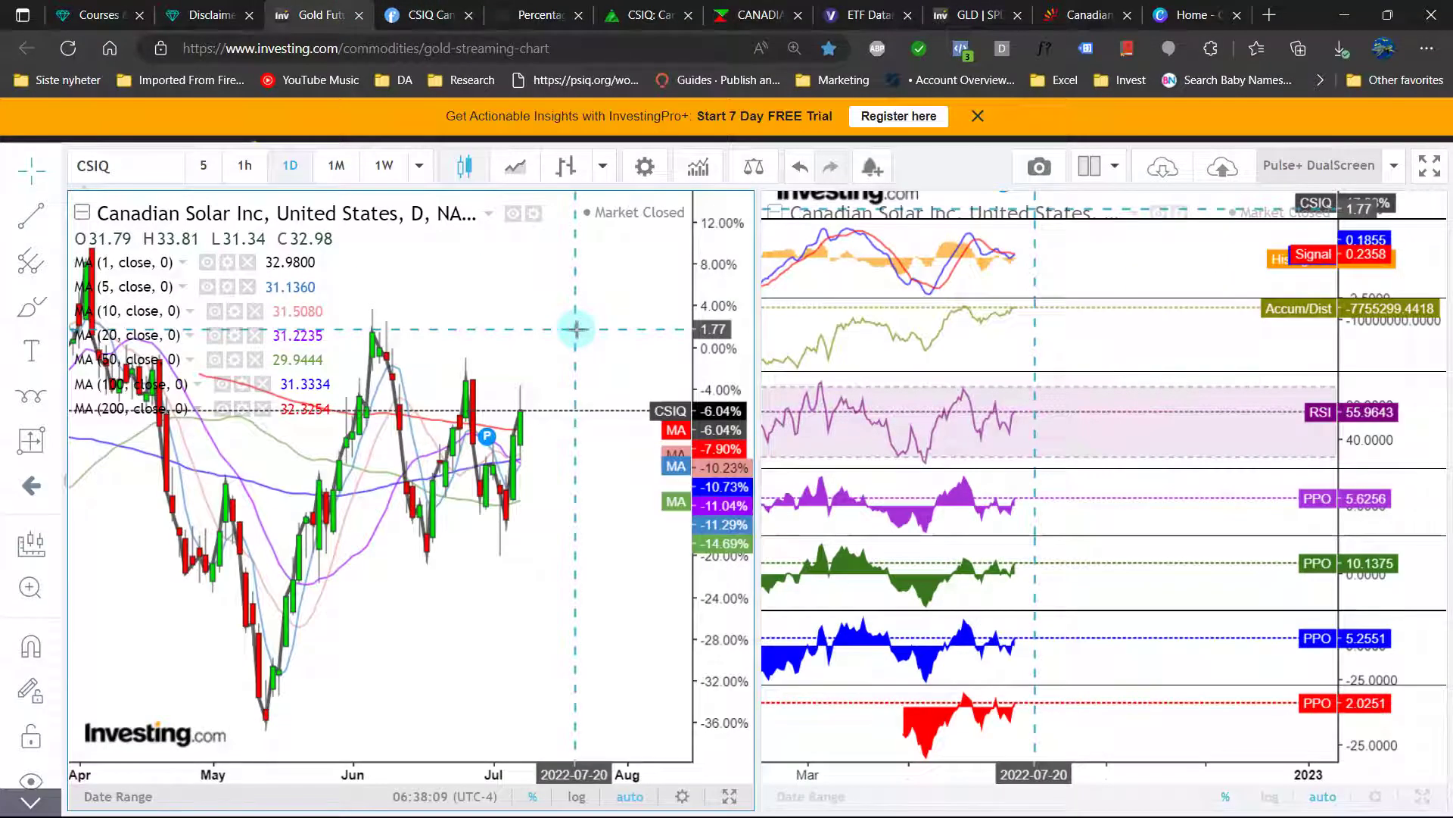
key("F11")
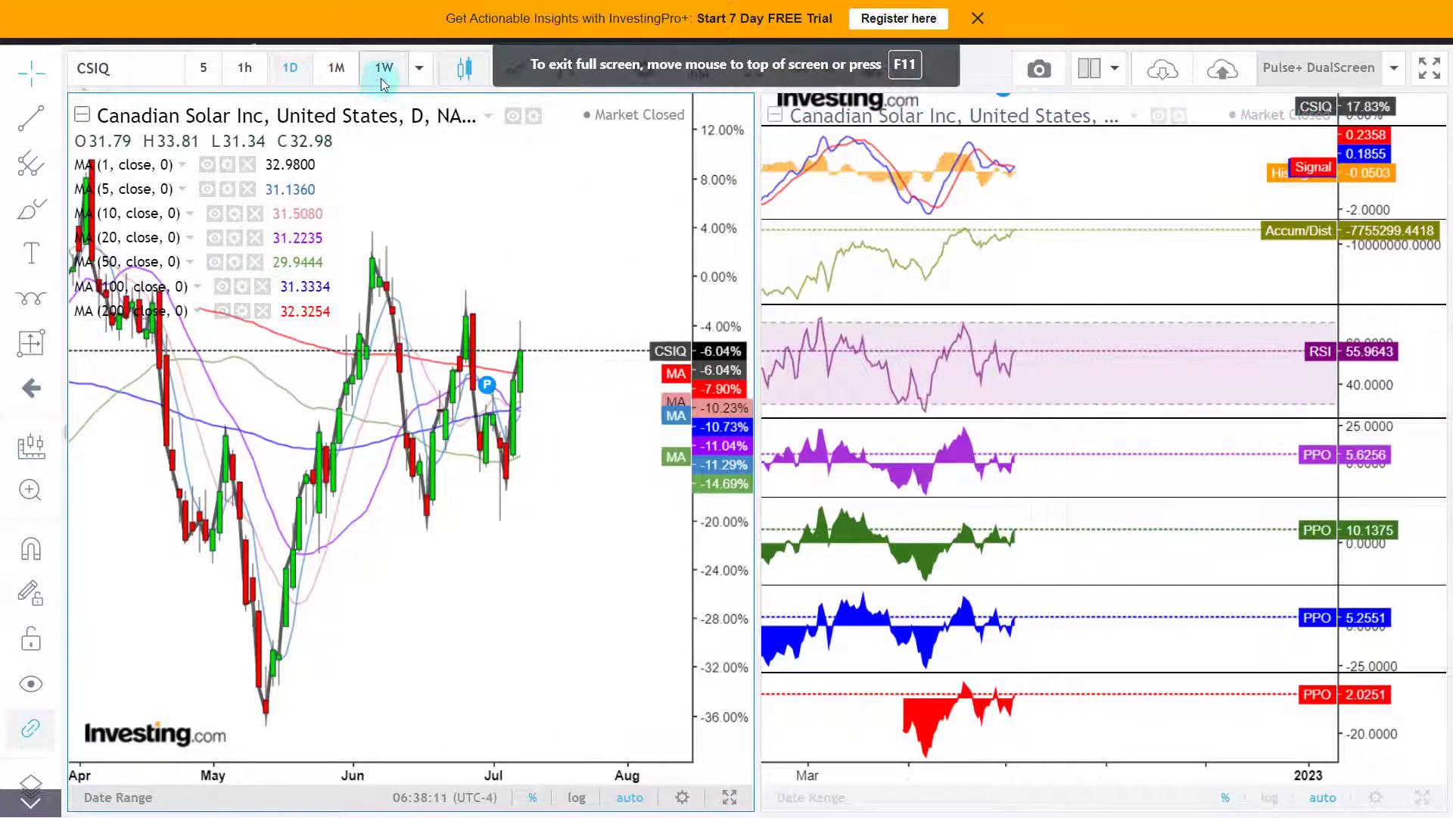
left_click(383, 76)
type("ICLN")
key("Return")
Examine the 2020–2022 weekly ICLN candles against the 50-, 100- and 200-week moving averages and the momentum indicators
scroll(568, 361, "down", 4)
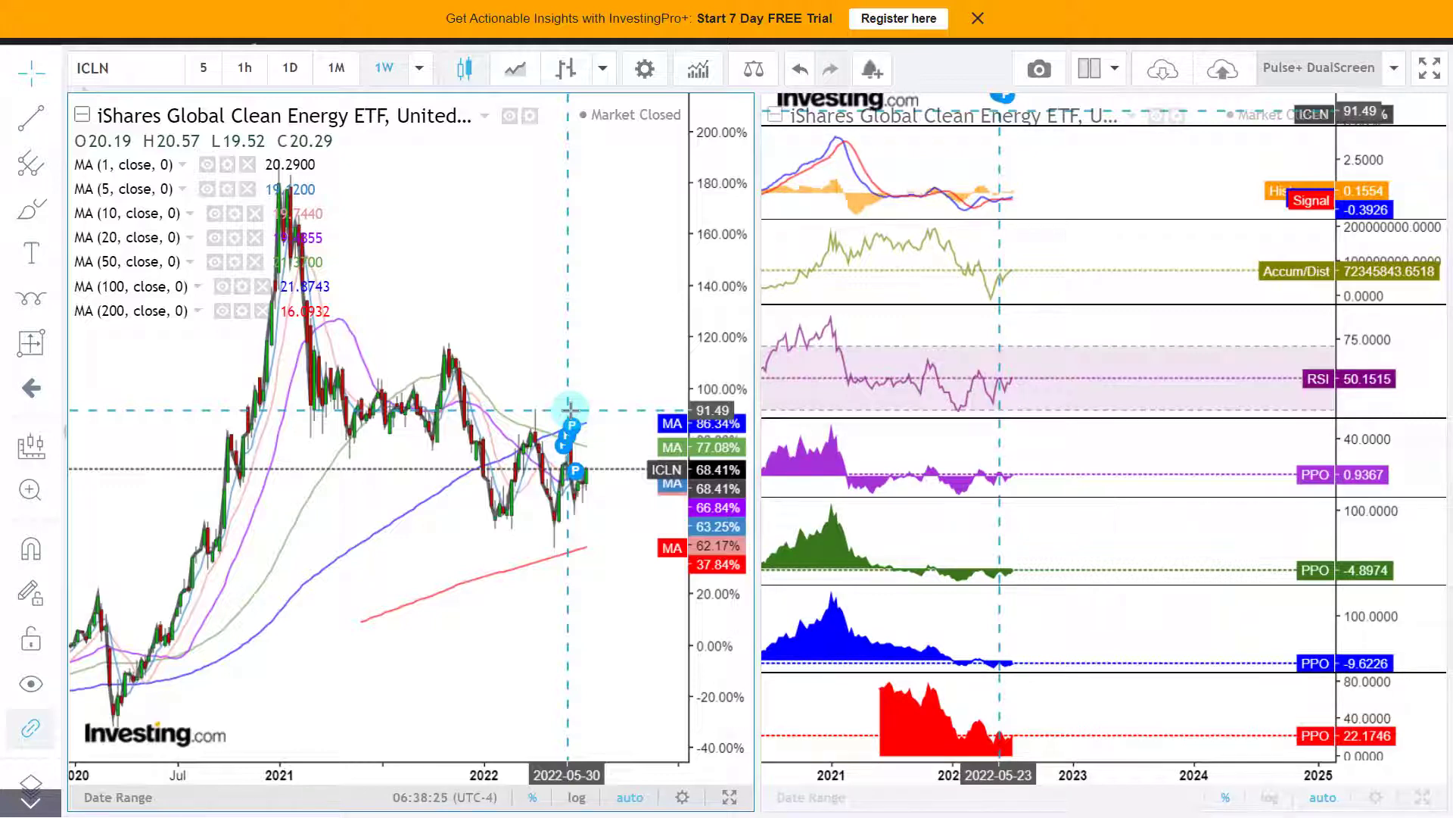
scroll(570, 410, "down", 3)
scroll(493, 474, "up", 2)
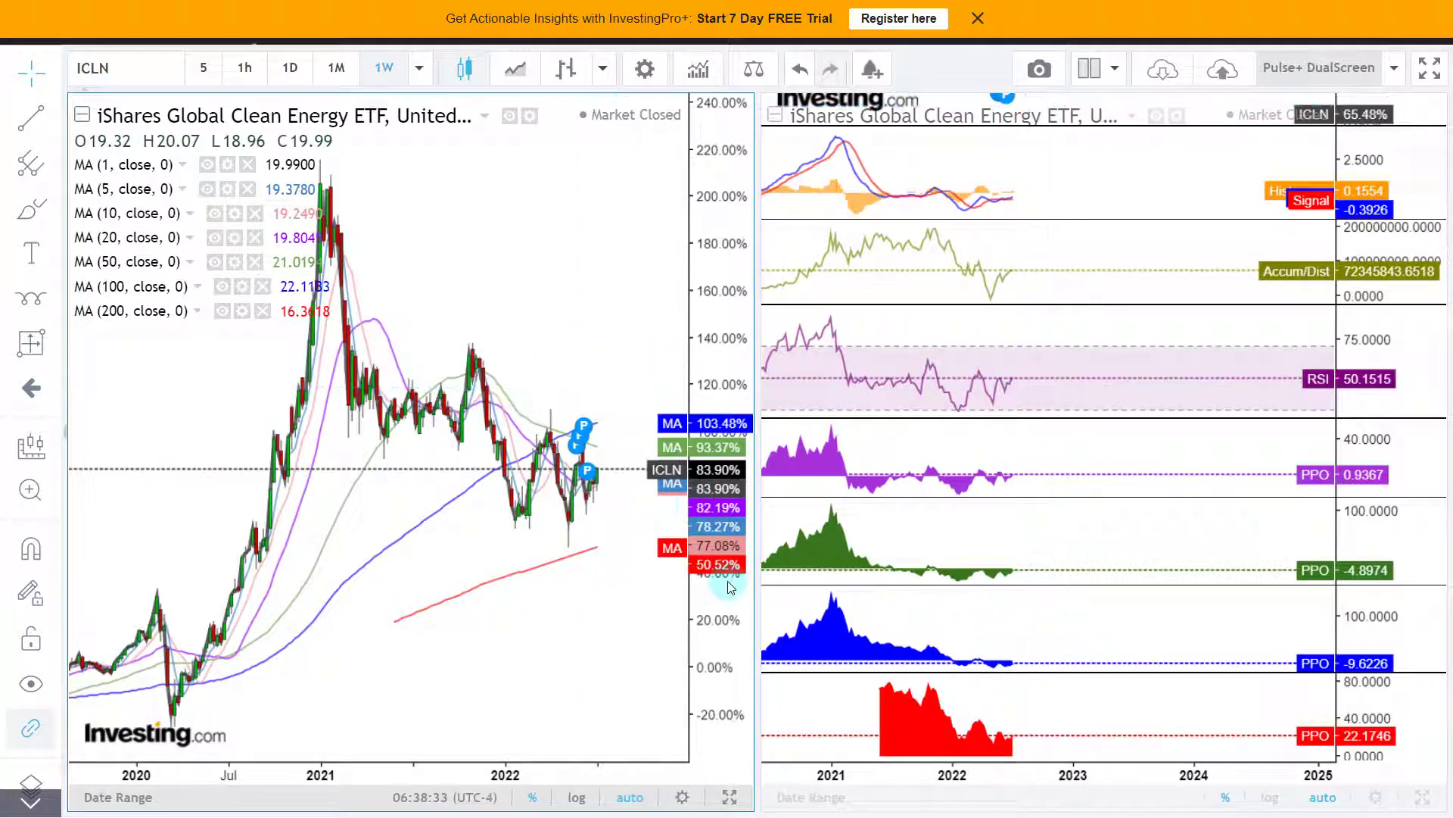
scroll(503, 560, "up", 2)
scroll(571, 415, "down", 3)
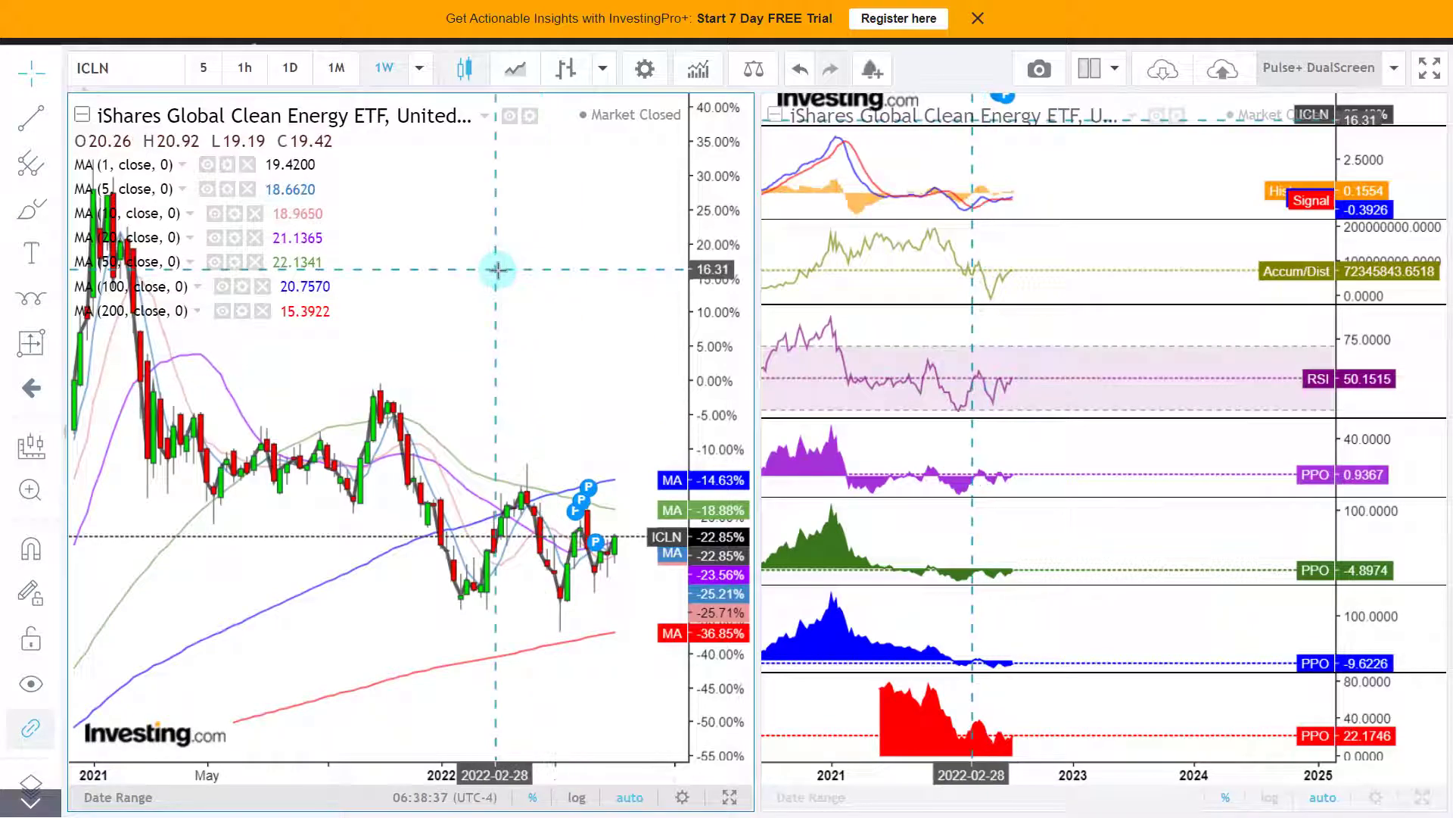
scroll(516, 441, "up", 1)
scroll(515, 441, "up", 1)
scroll(516, 446, "down", 3)
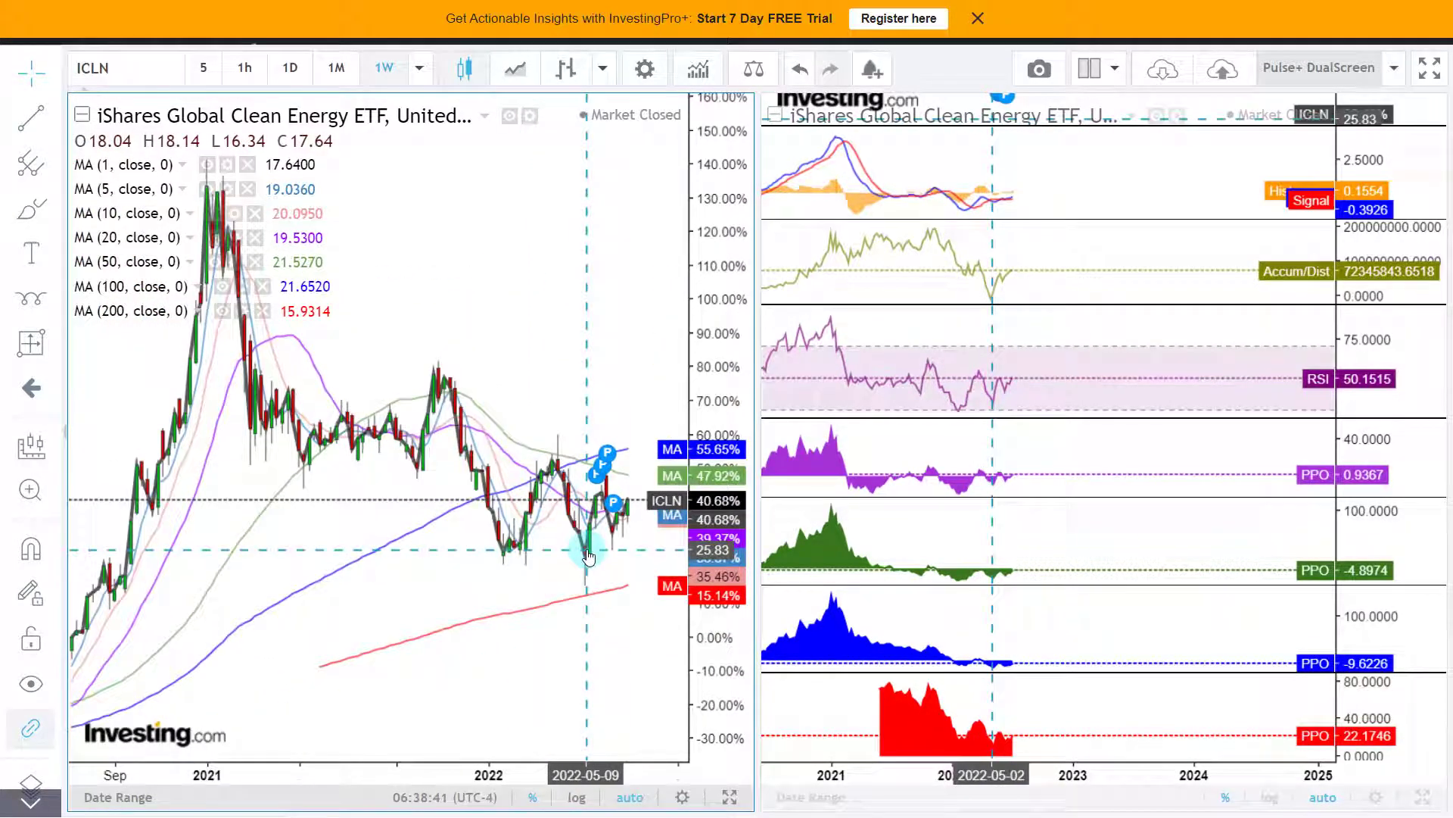
scroll(549, 513, "up", 2)
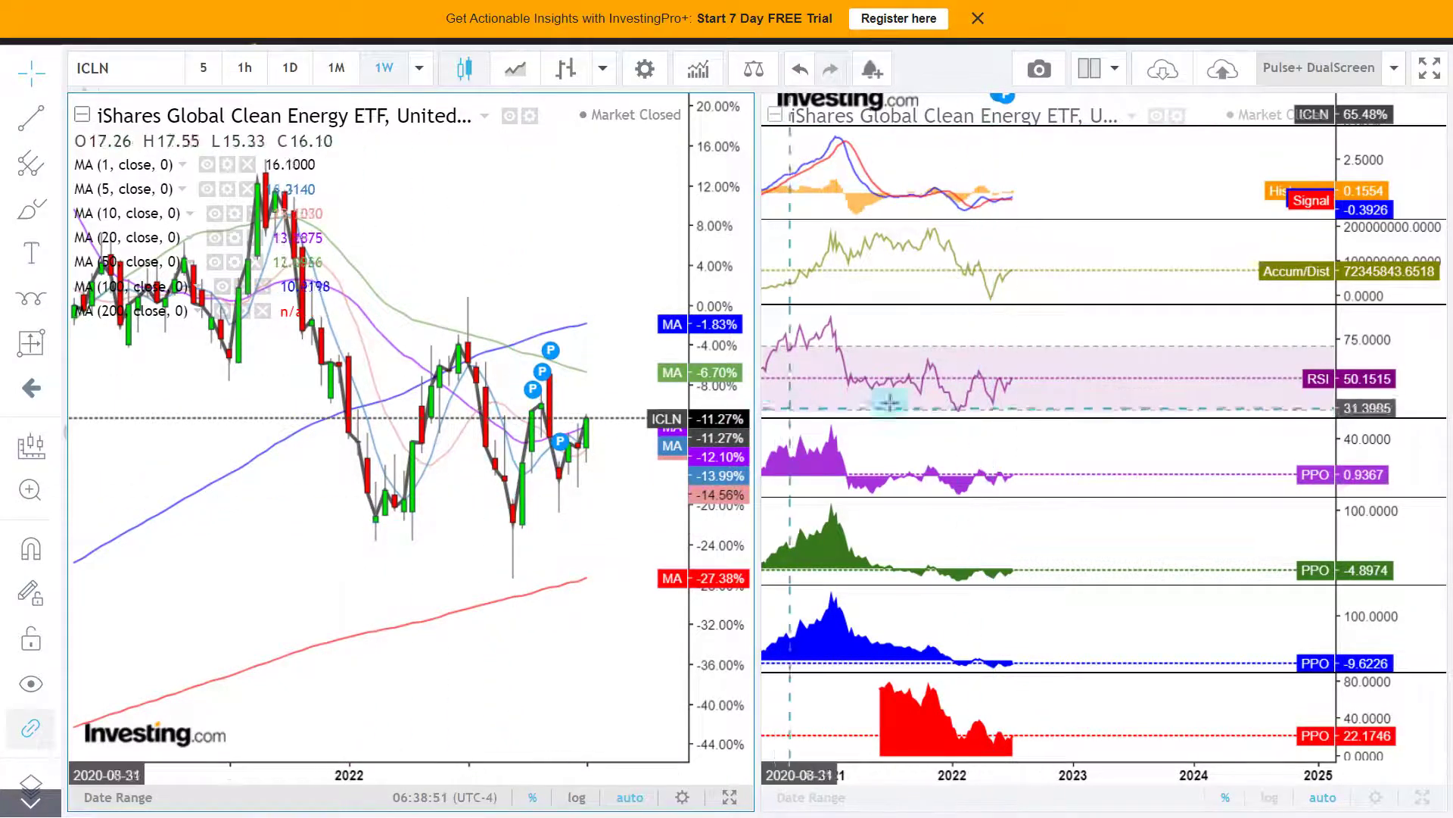
Switch ICLN to daily candles and examine its 2022 price action against the moving averages, RSI and PPO indicators
left_click(289, 69)
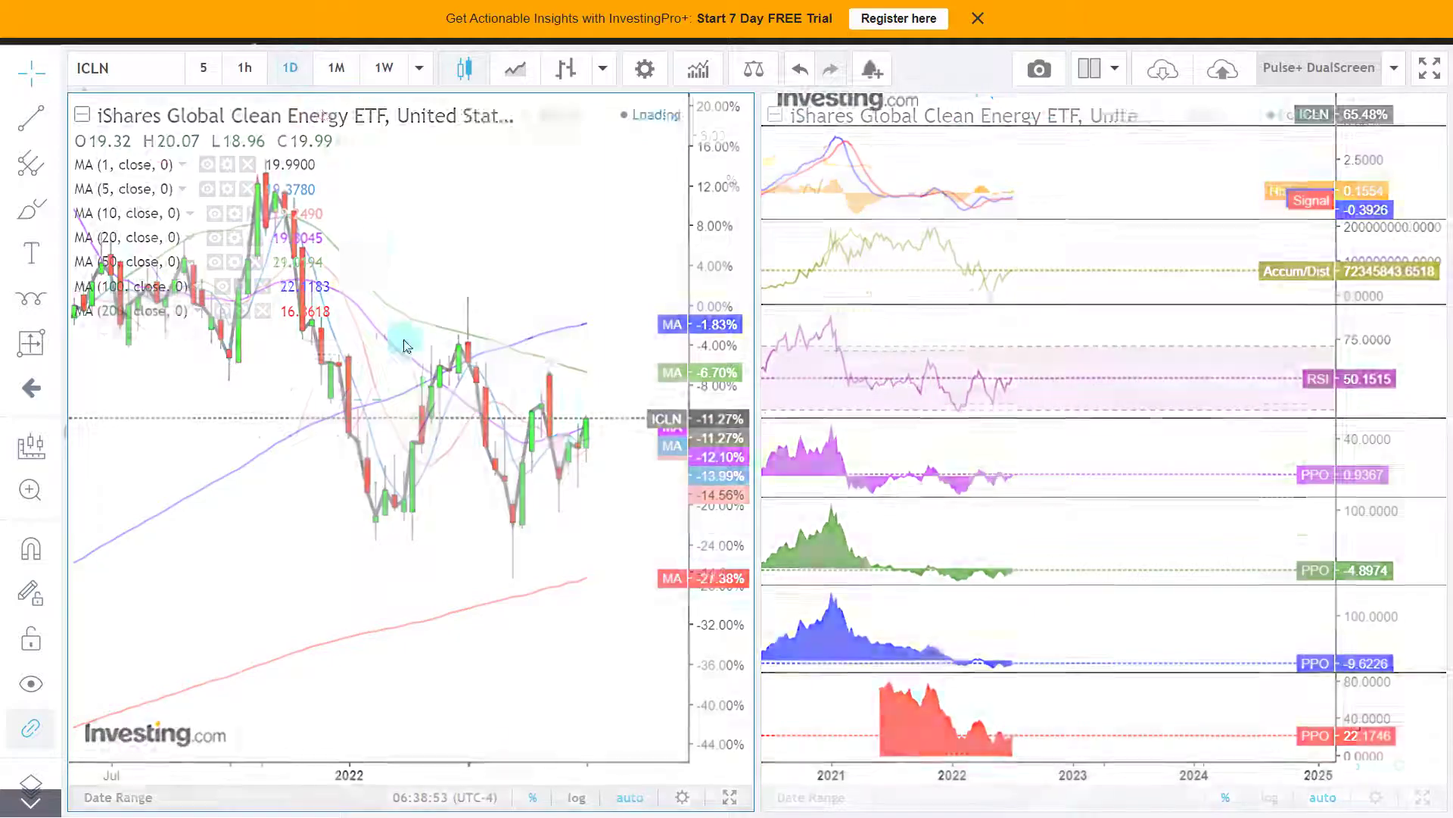
scroll(523, 501, "up", 5)
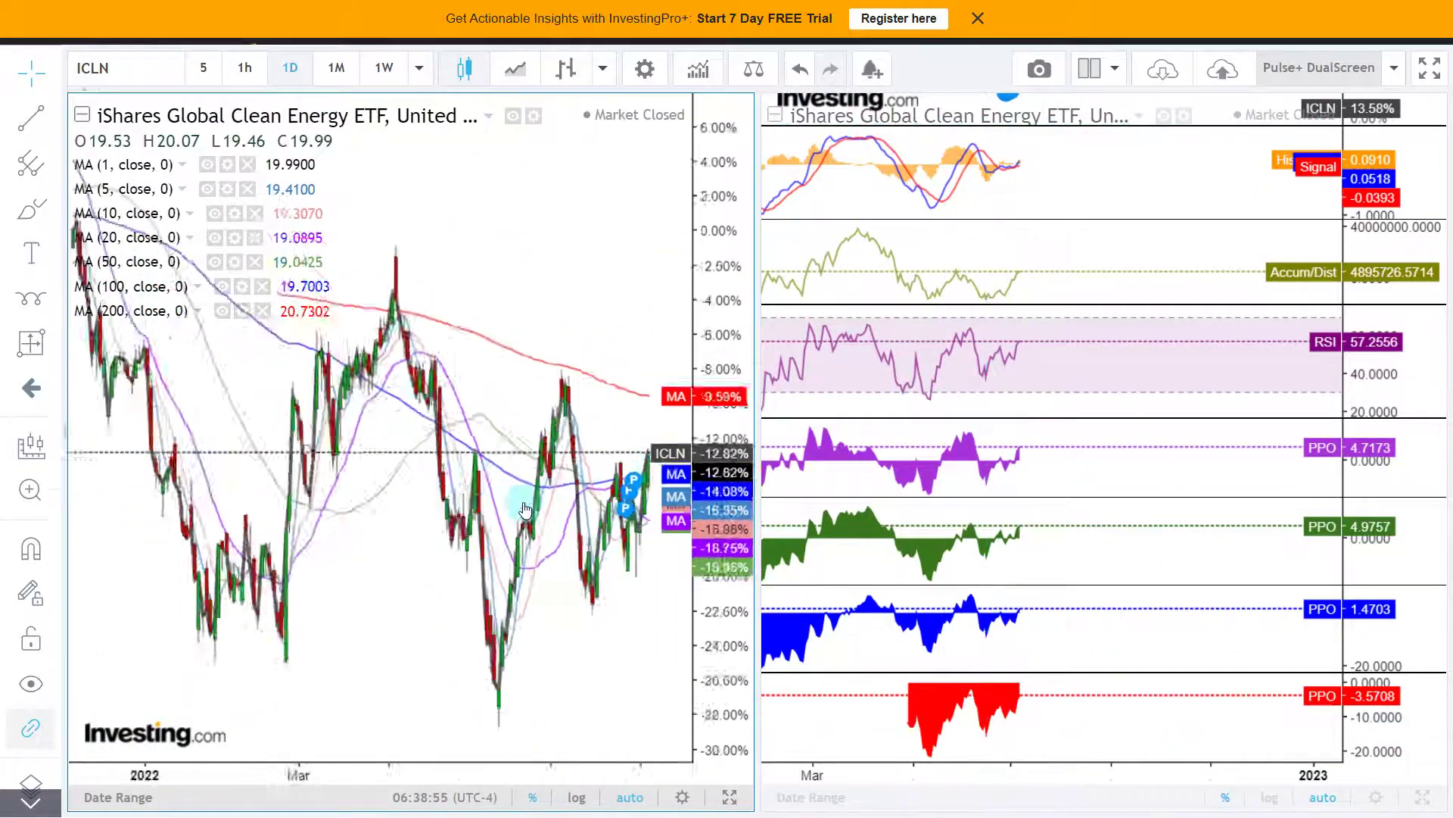
scroll(524, 502, "down", 3)
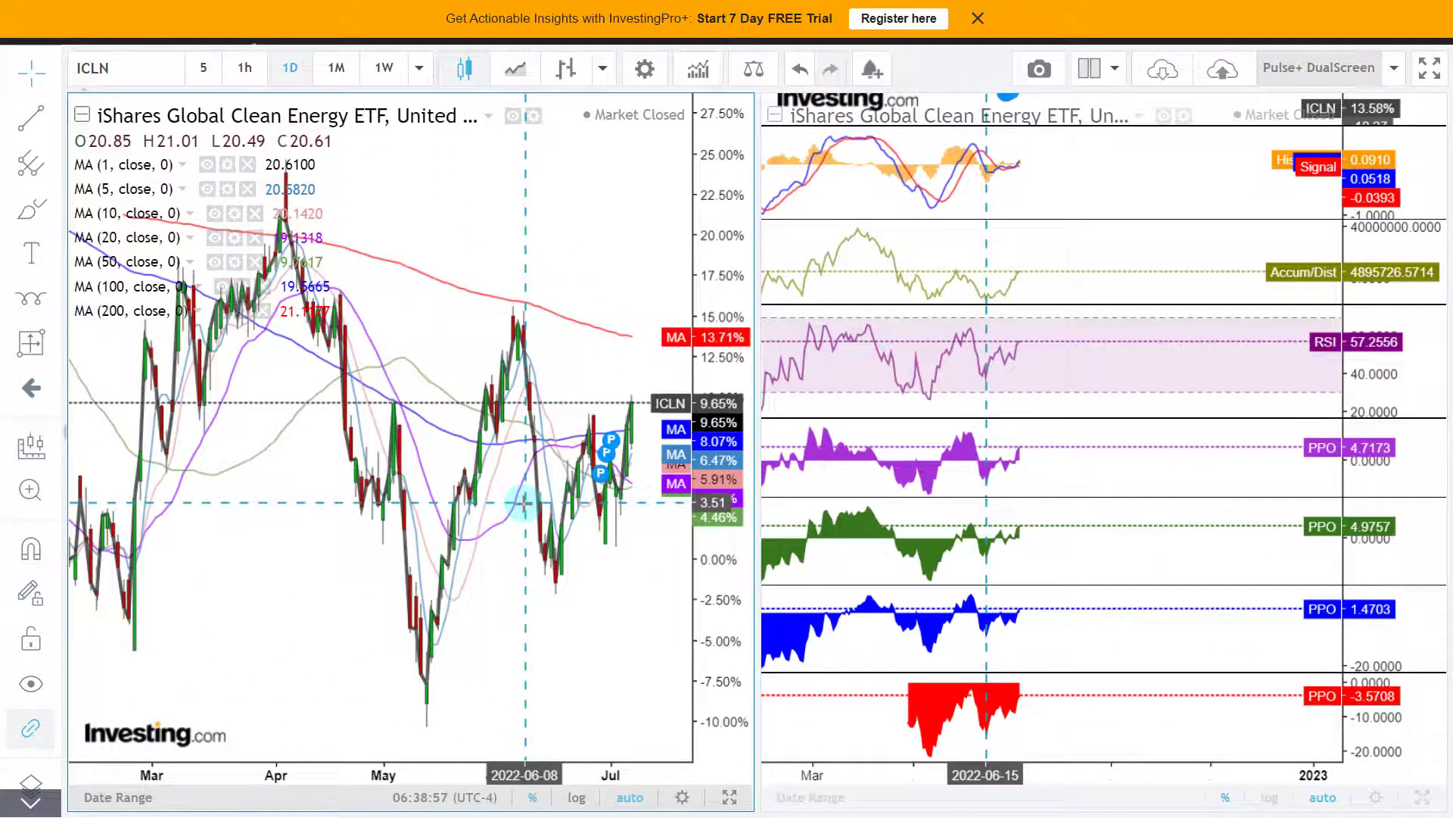
scroll(484, 393, "up", 3)
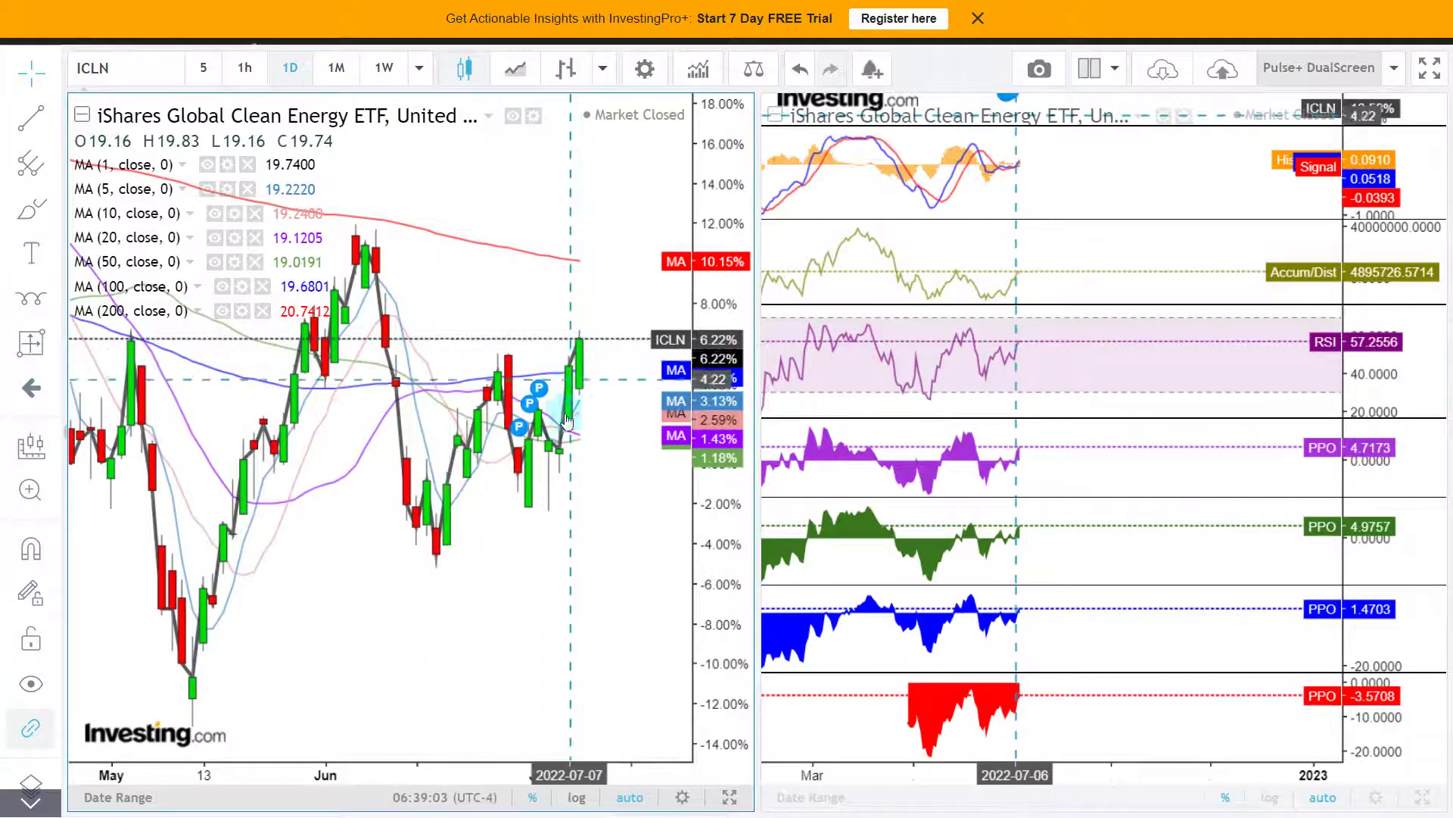
scroll(1068, 324, "down", 4)
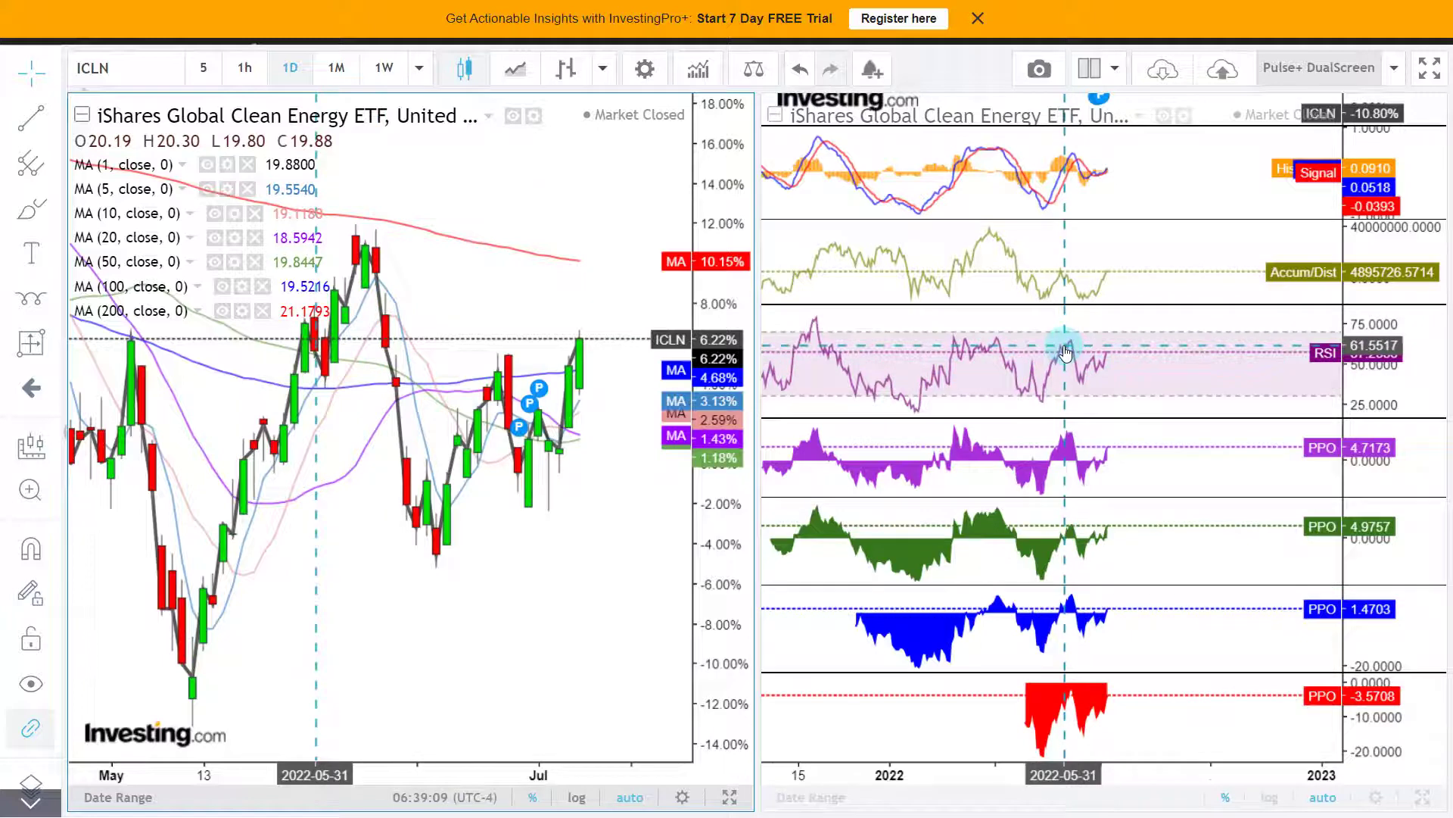
scroll(1090, 352, "down", 1)
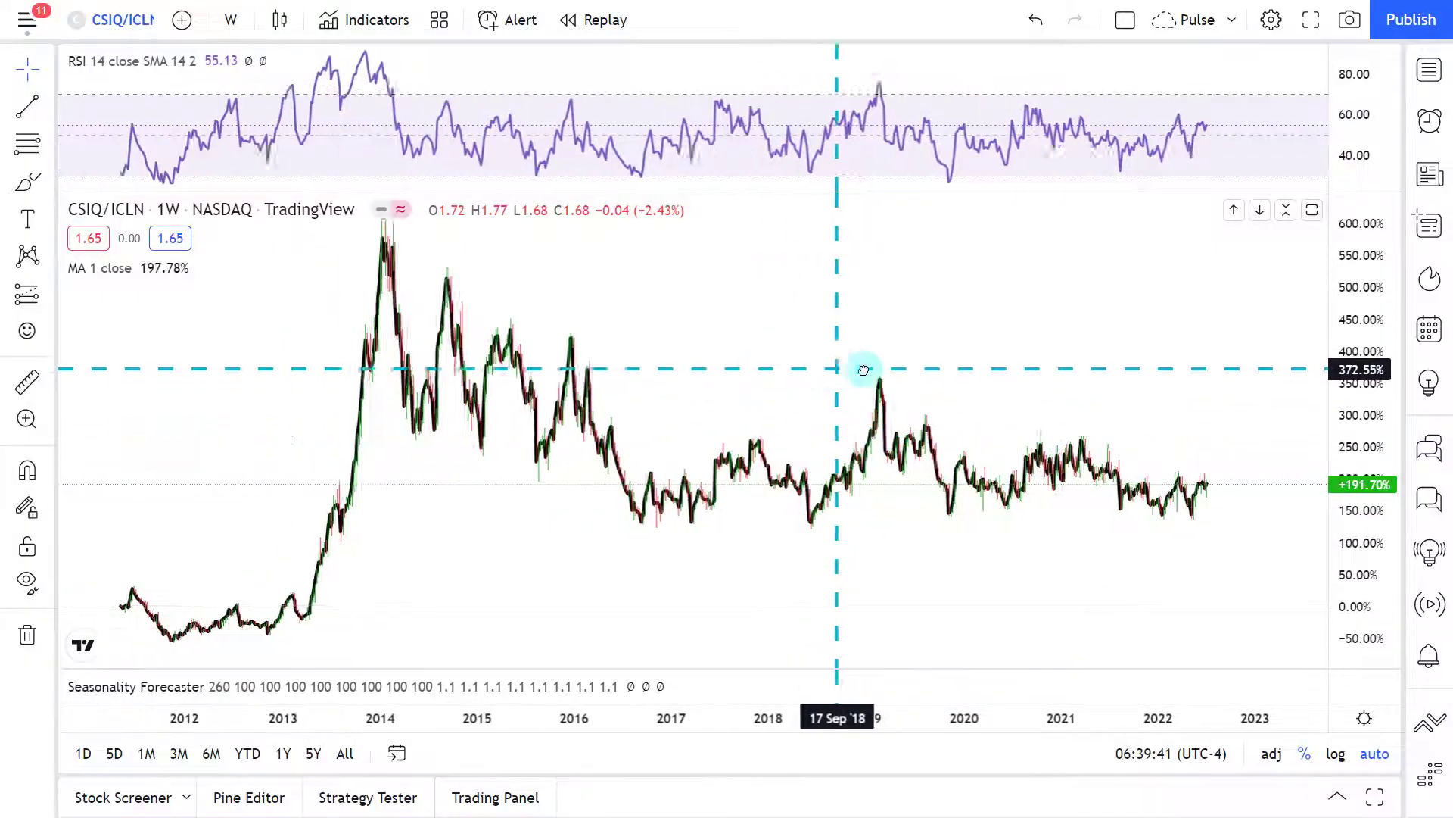
Examine the weekly CSIQ/ICLN ratio on TradingView from its 2014 peak through 2022
left_click_drag(864, 369, 801, 367)
scroll(802, 367, "up", 3)
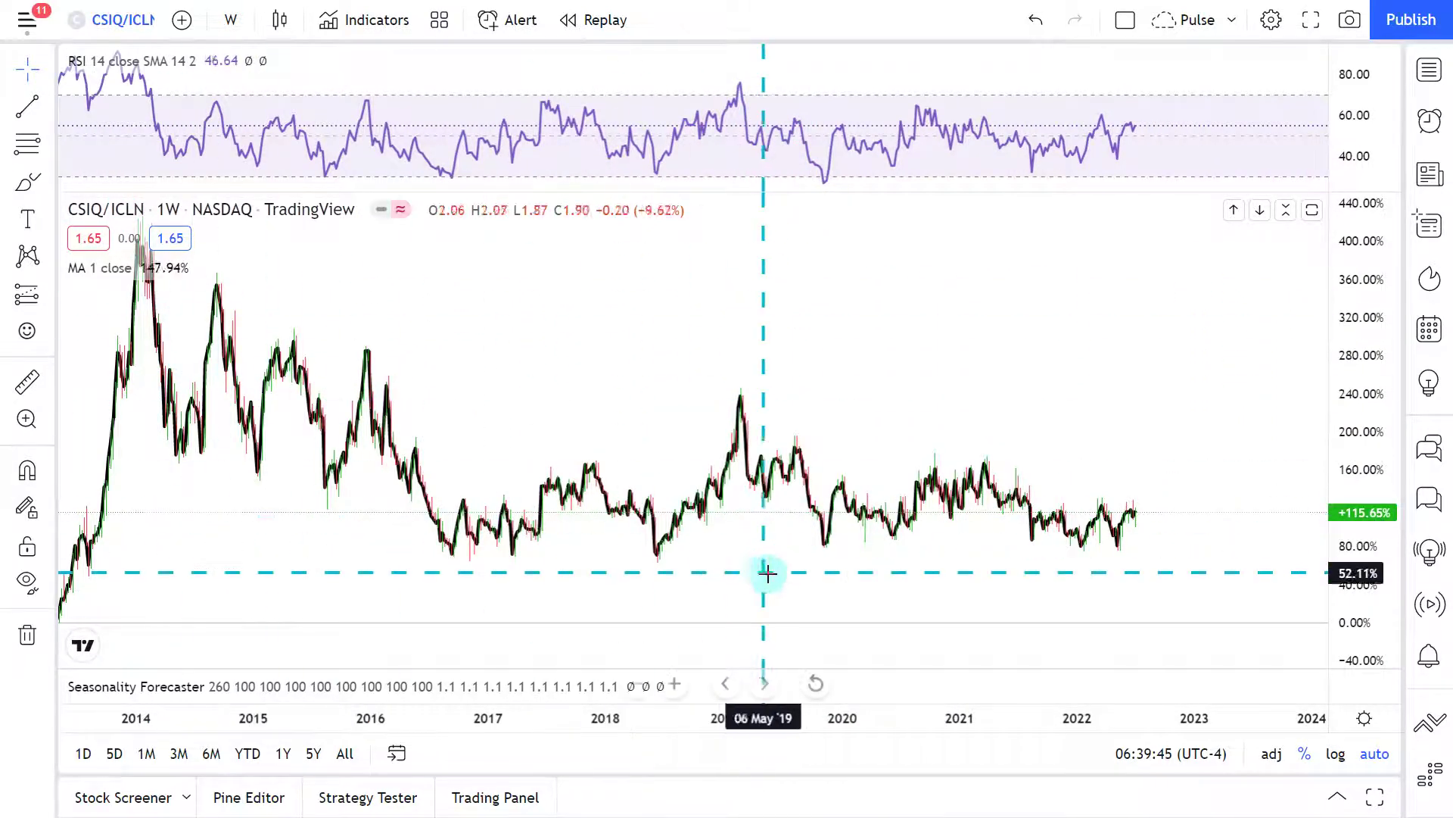
scroll(773, 578, "down", 3)
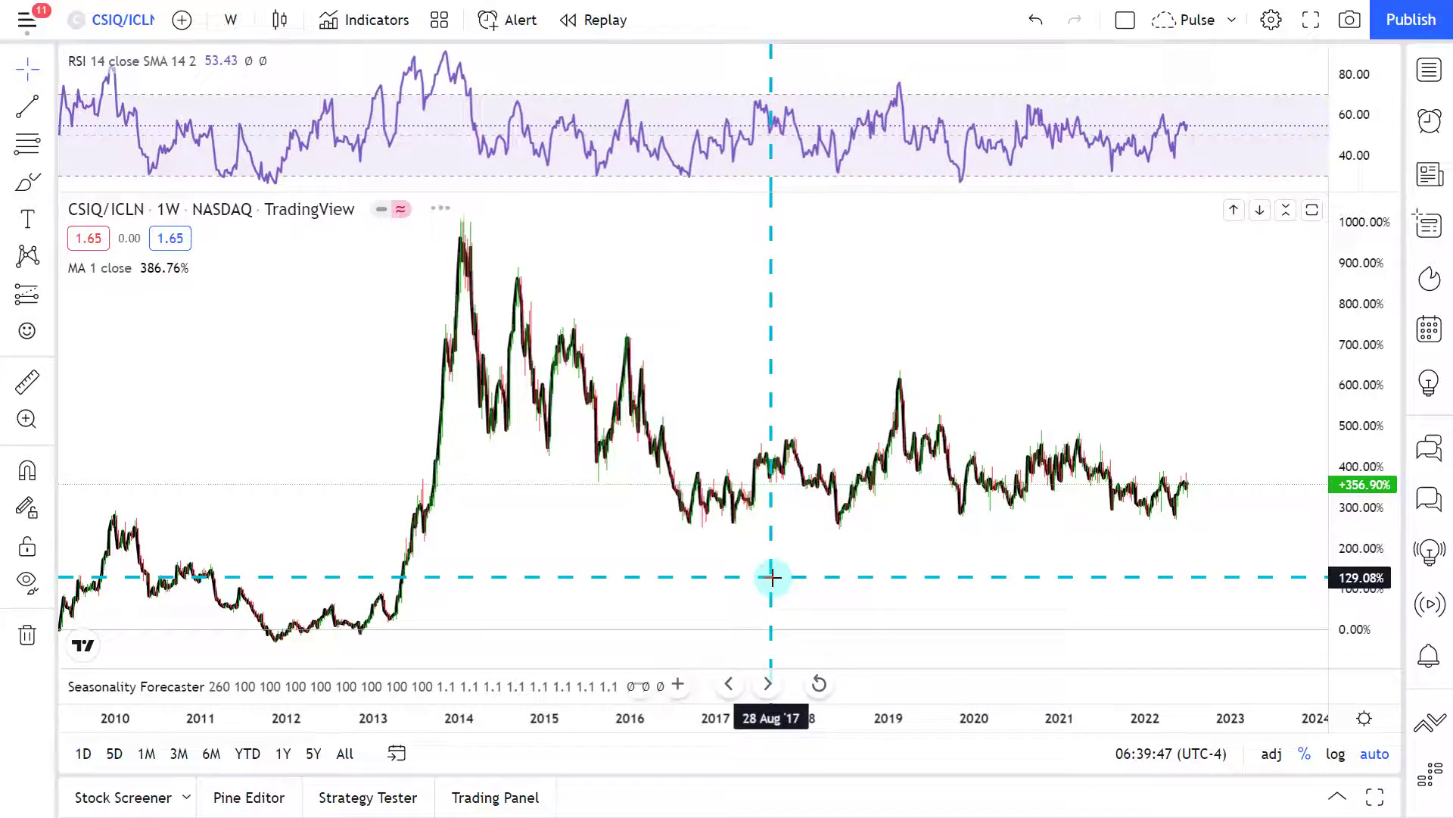
scroll(772, 577, "up", 3)
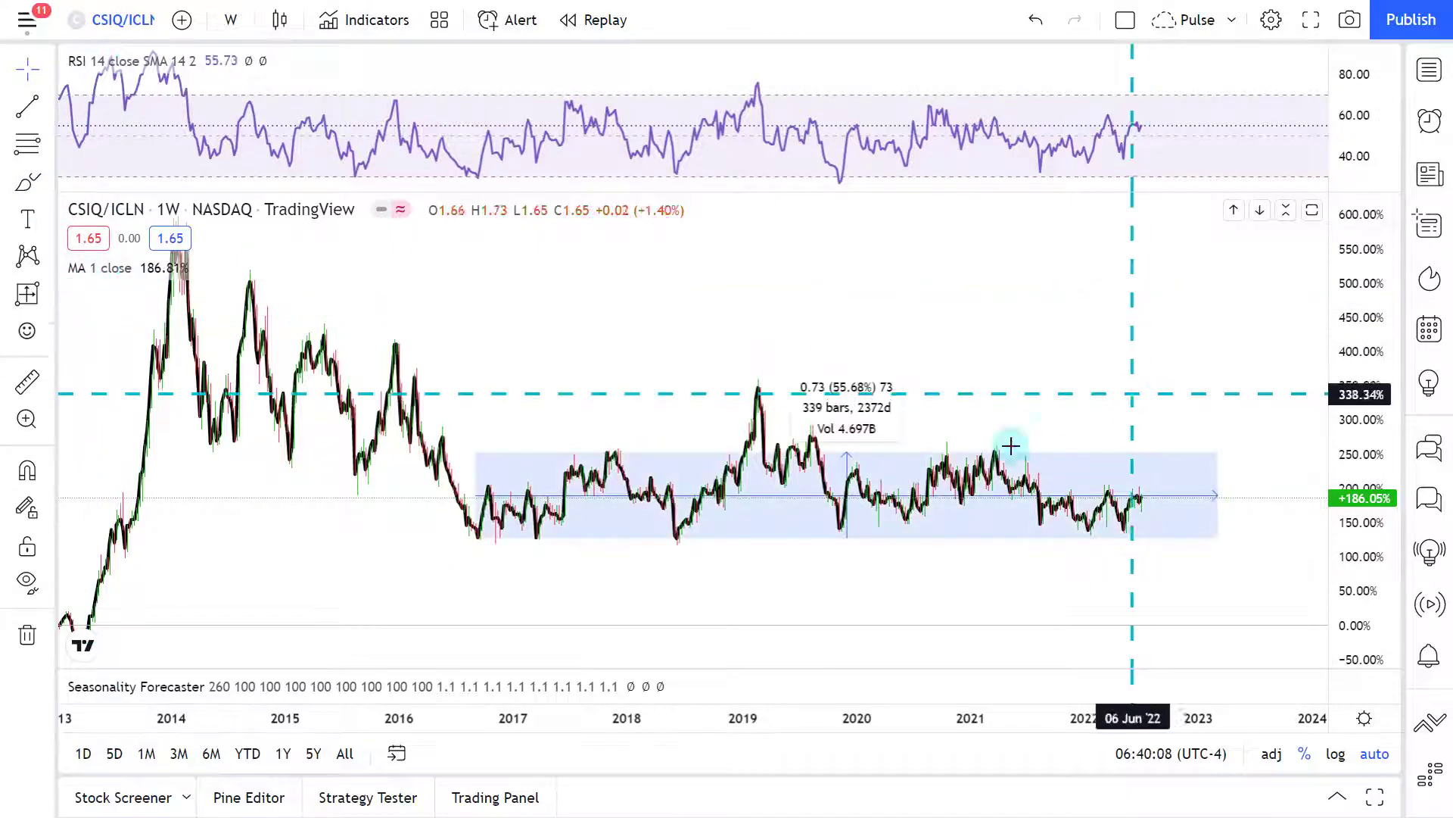
Delete the date and price range box over the 2016–2023 sideways zone, and examine the recent CSIQ/ICLN weekly candles
left_click(1217, 464)
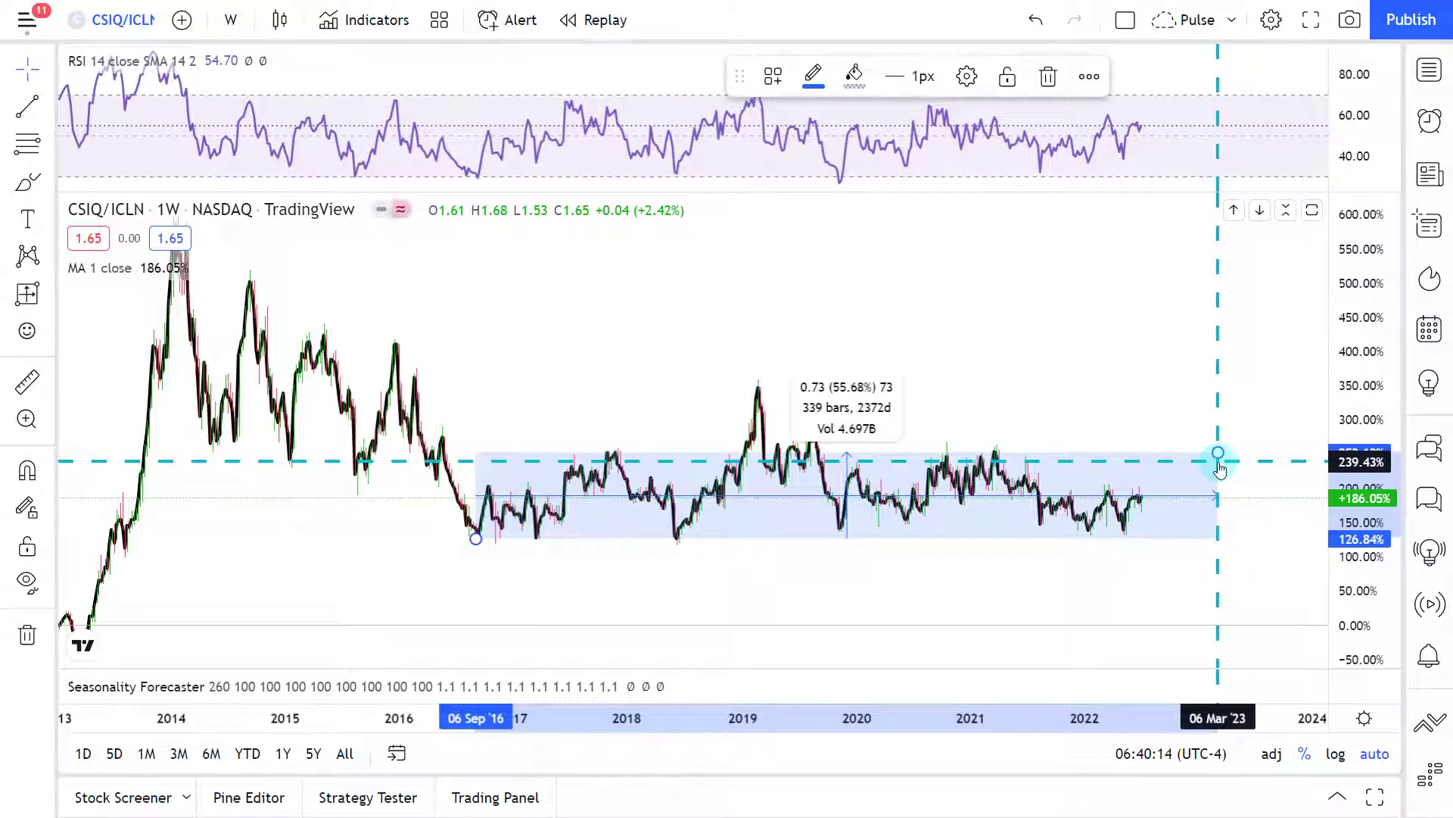
key("Delete")
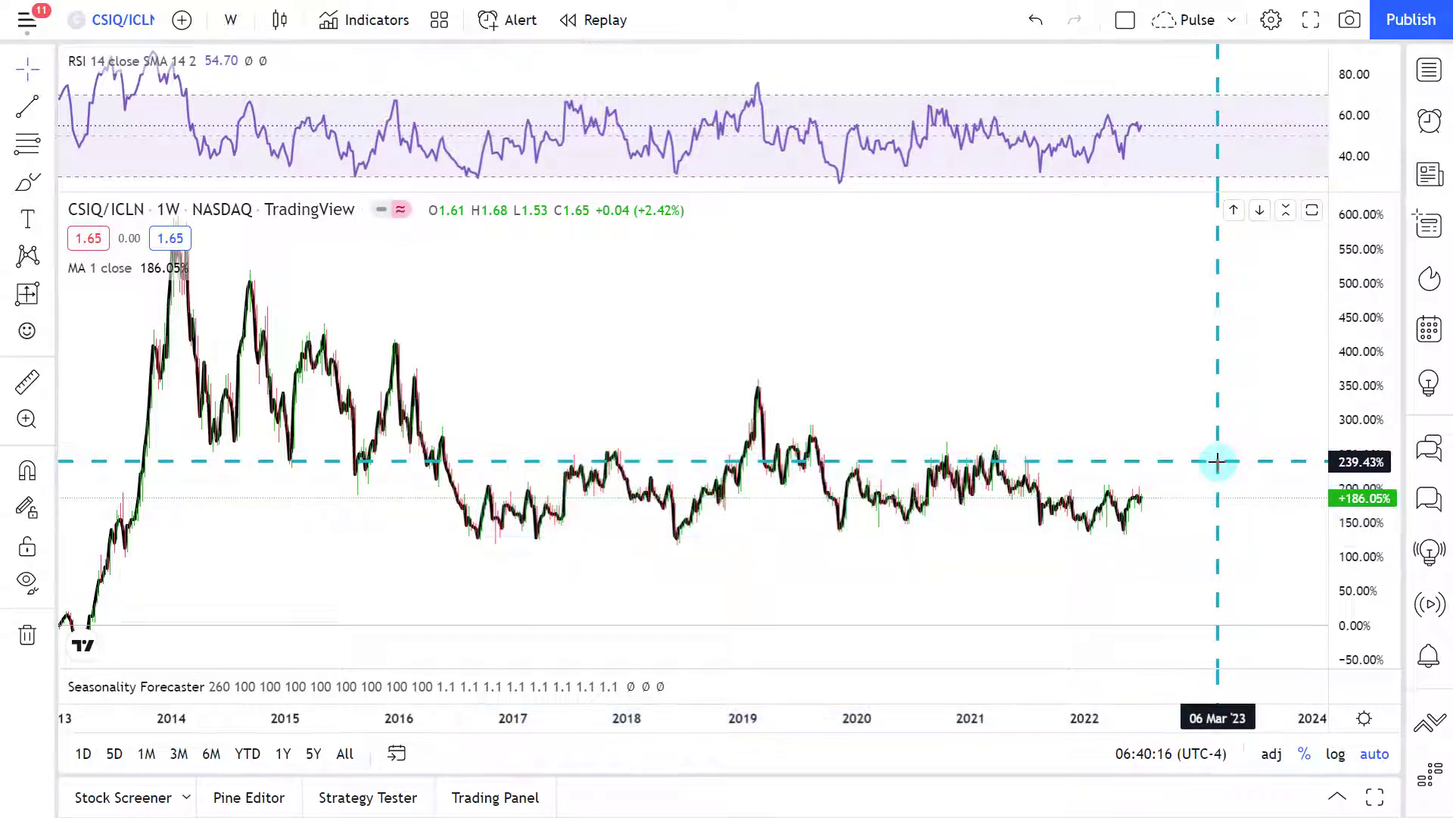
scroll(1146, 520, "up", 3)
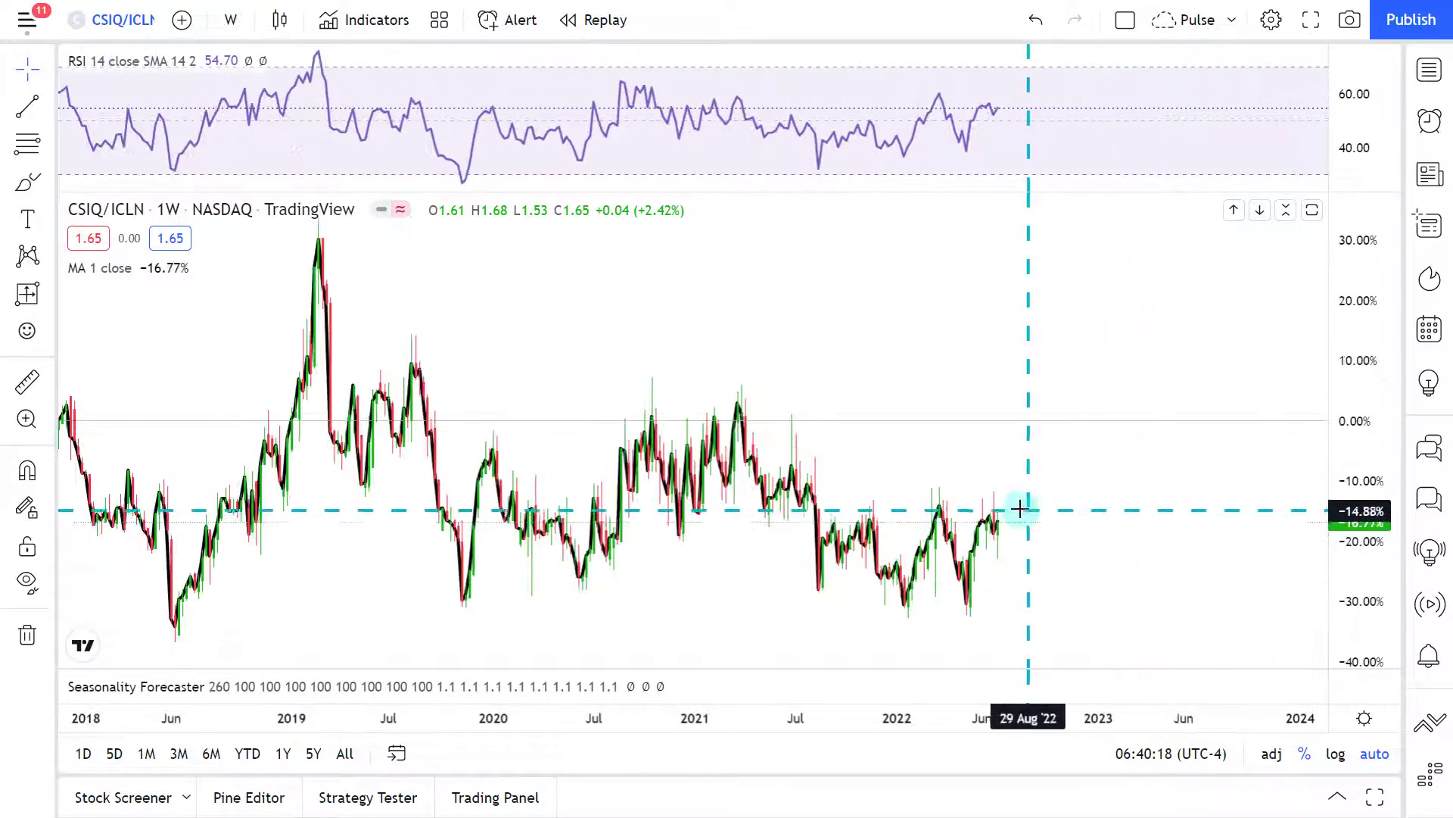
scroll(851, 516, "up", 2)
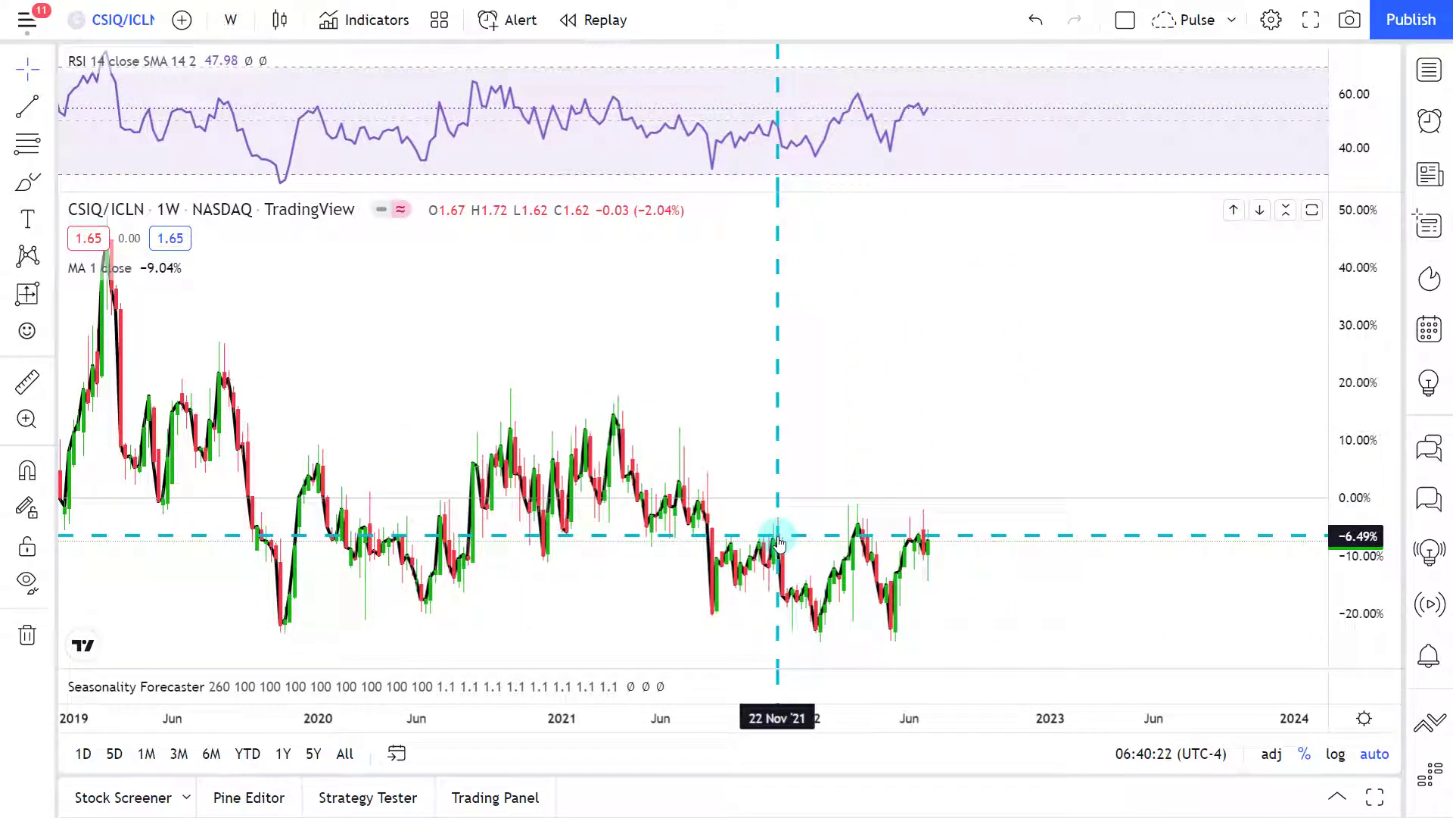
scroll(871, 537, "down", 4)
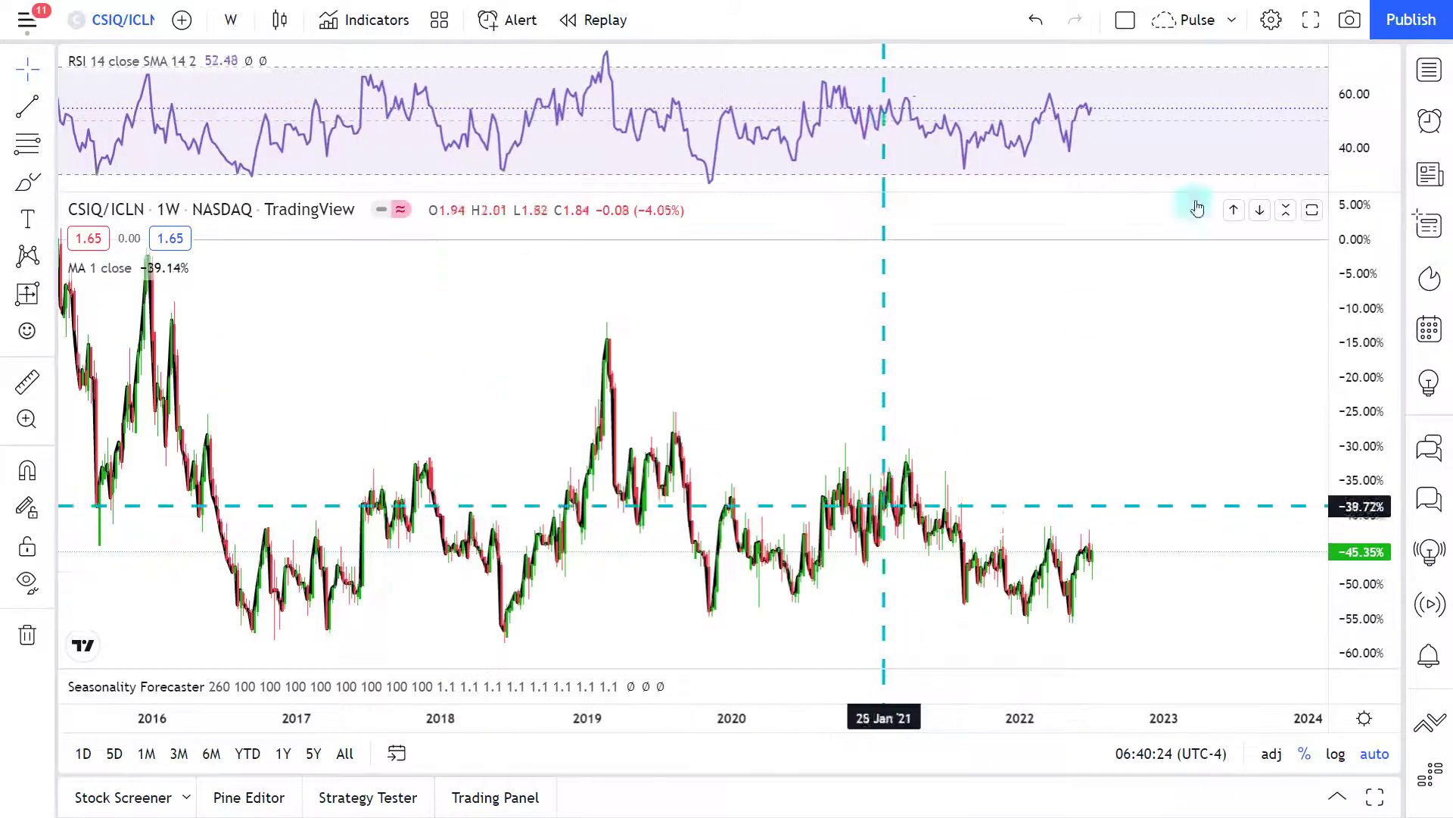
Switch CSIQ/ICLN to daily candles with the RSI pane collapsed, and examine the expanded Seasonality Forecaster curves into November 2022
left_click(1285, 62)
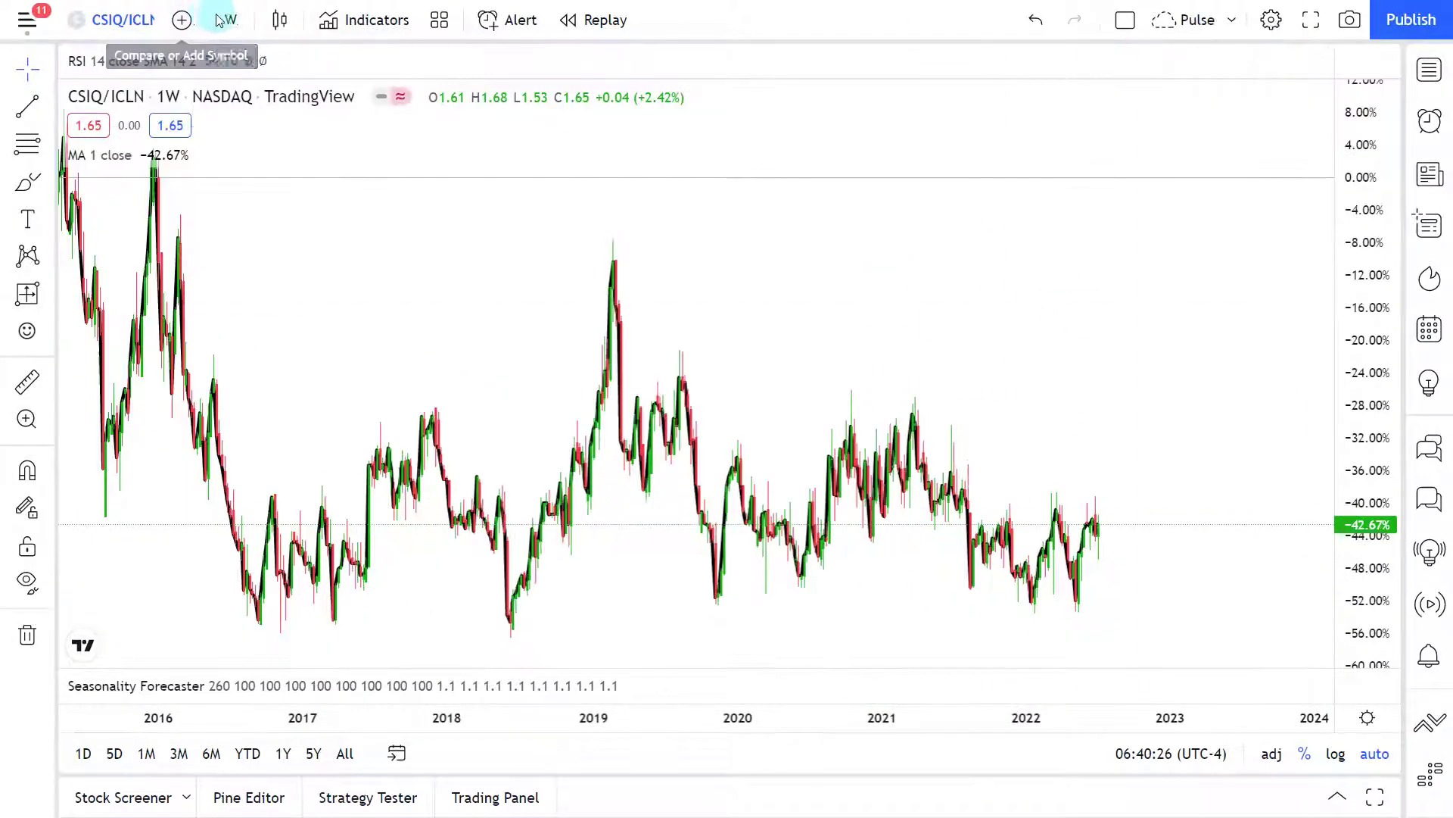
left_click(231, 20)
left_click(349, 520)
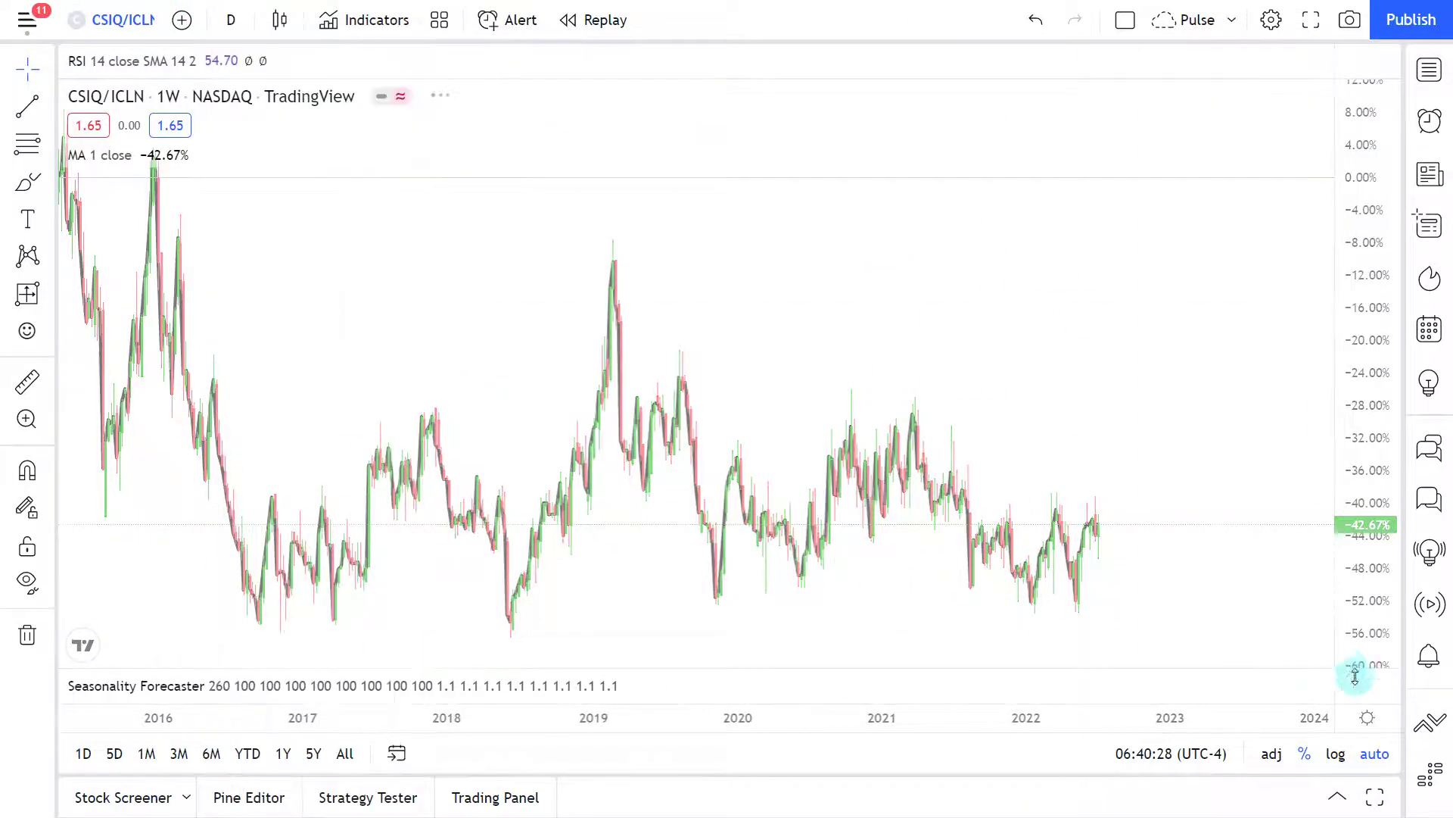
left_click(1292, 687)
scroll(1161, 536, "up", 3)
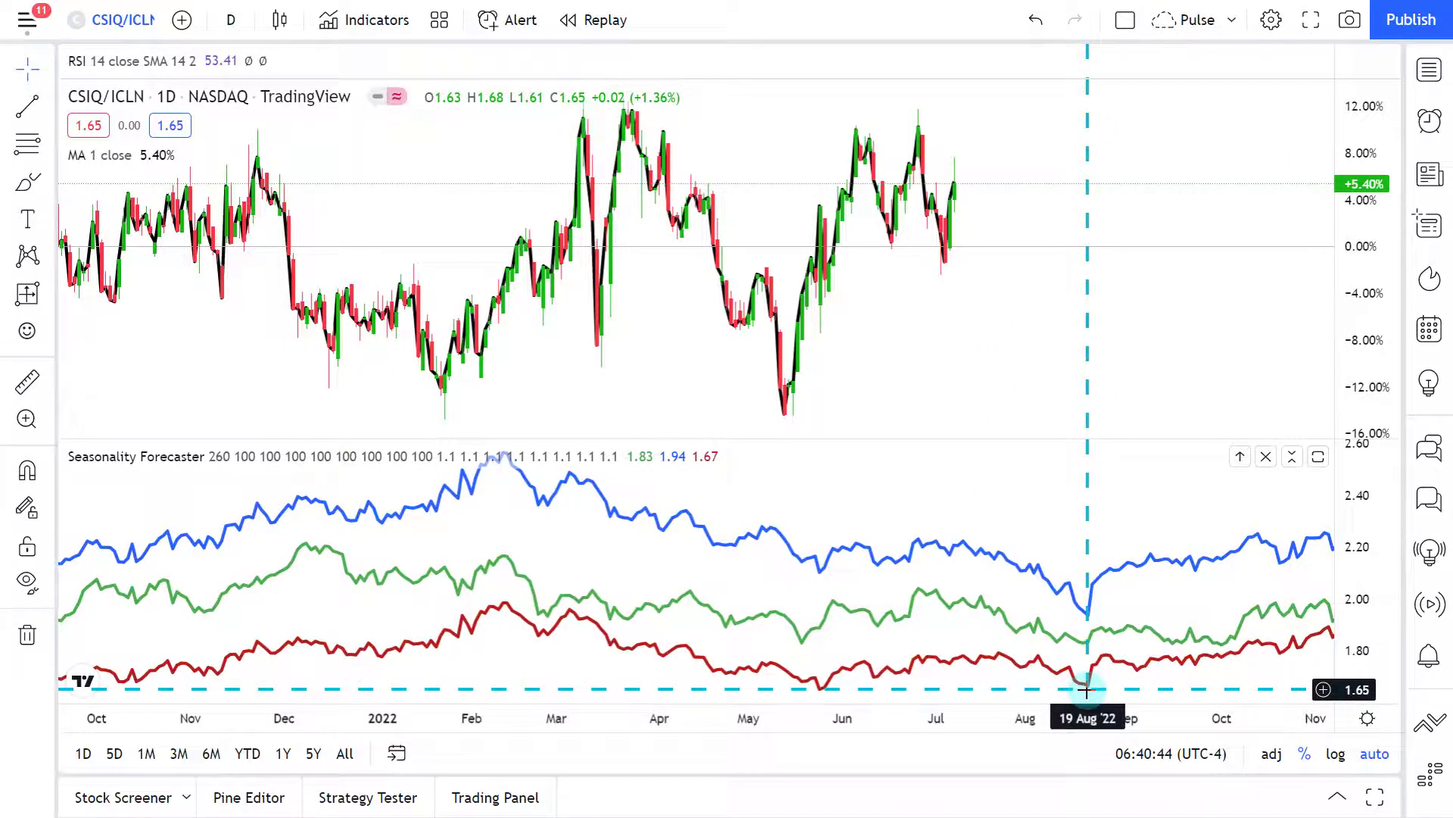
scroll(1060, 325, "down", 3)
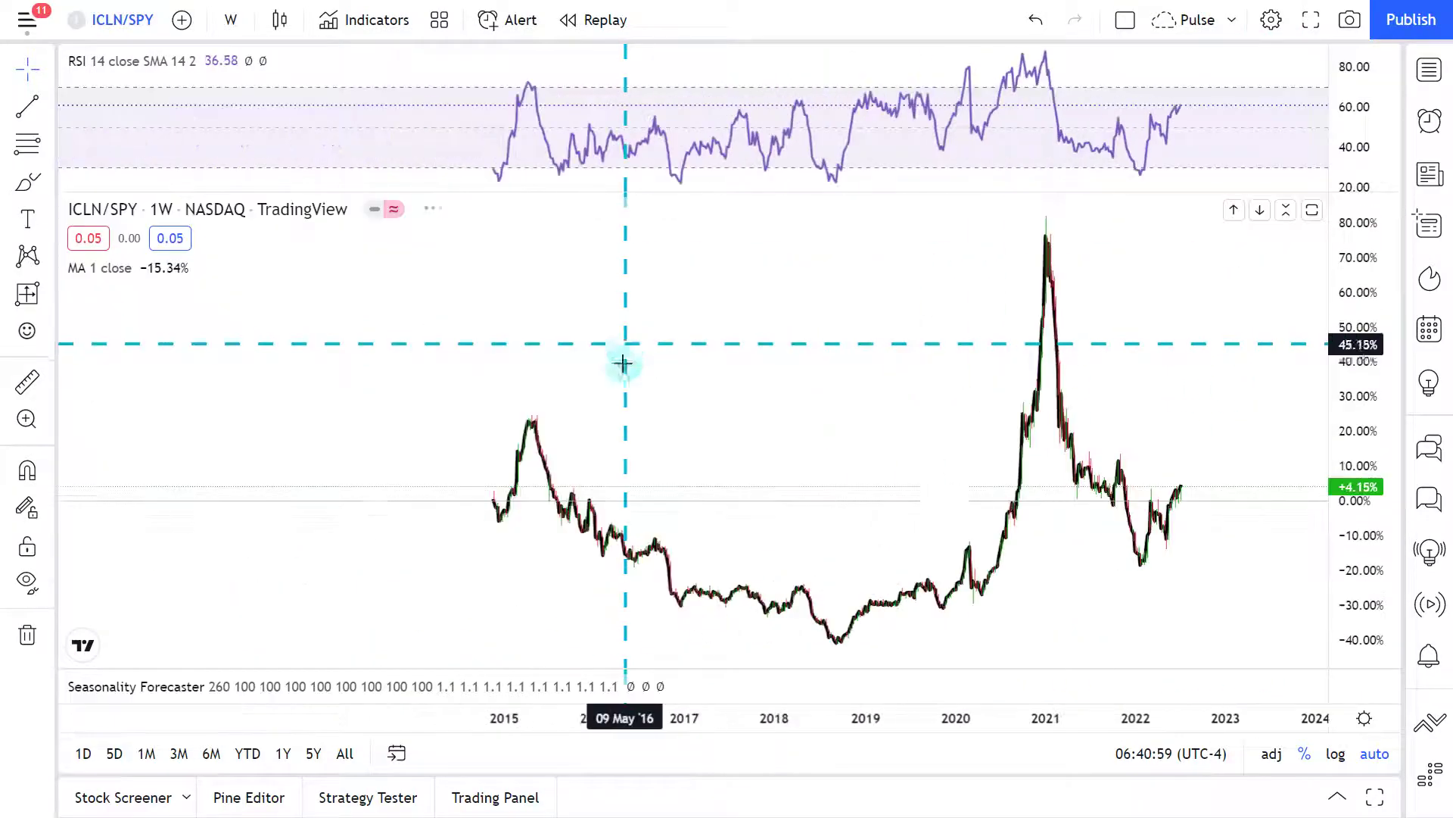
Examine the weekly ICLN/SPY ratio and its RSI over the full history since 2010, focusing on 2020–2022
scroll(530, 394, "down", 3)
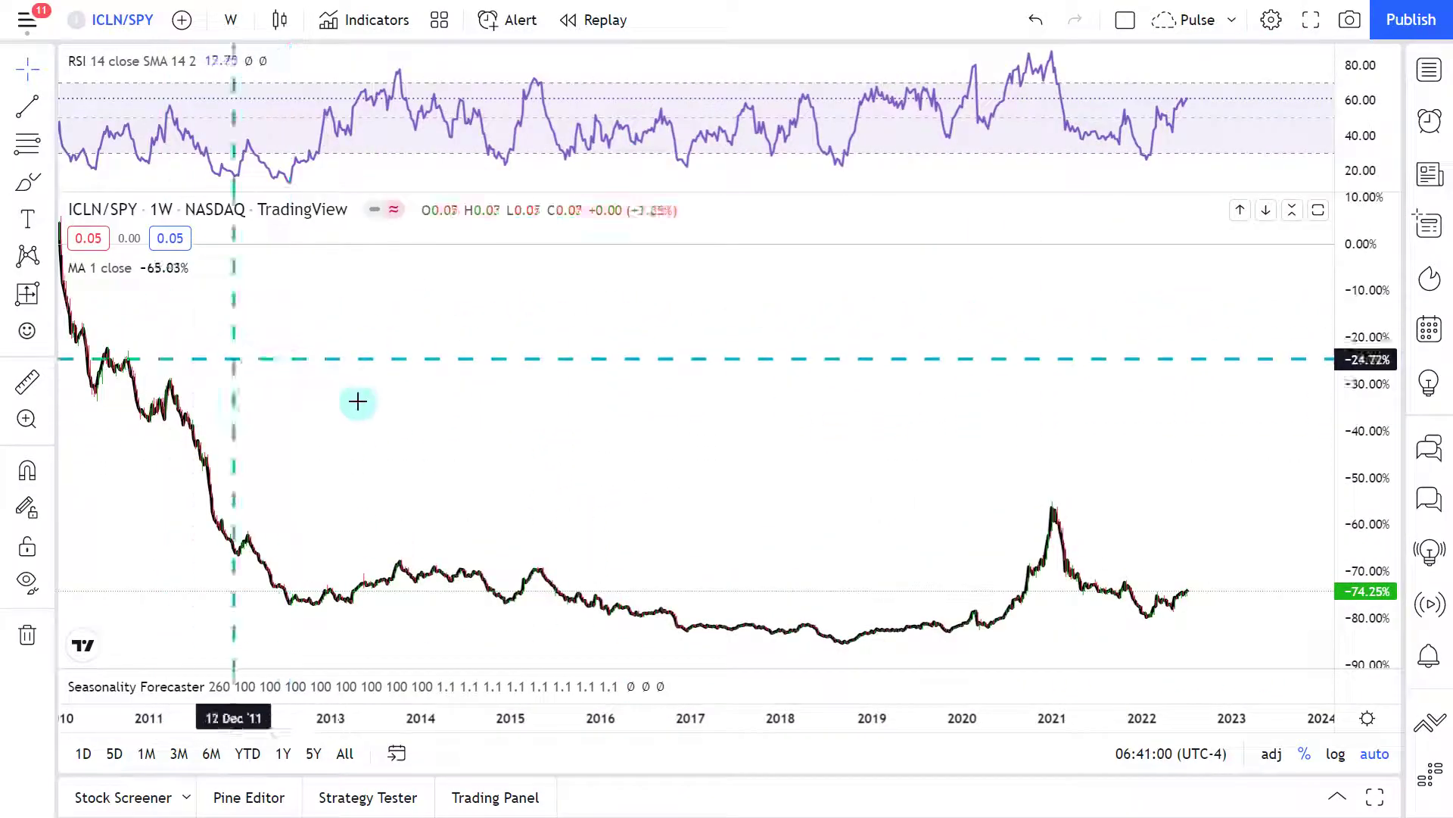
scroll(421, 415, "up", 1)
scroll(567, 438, "up", 2)
scroll(568, 438, "down", 2)
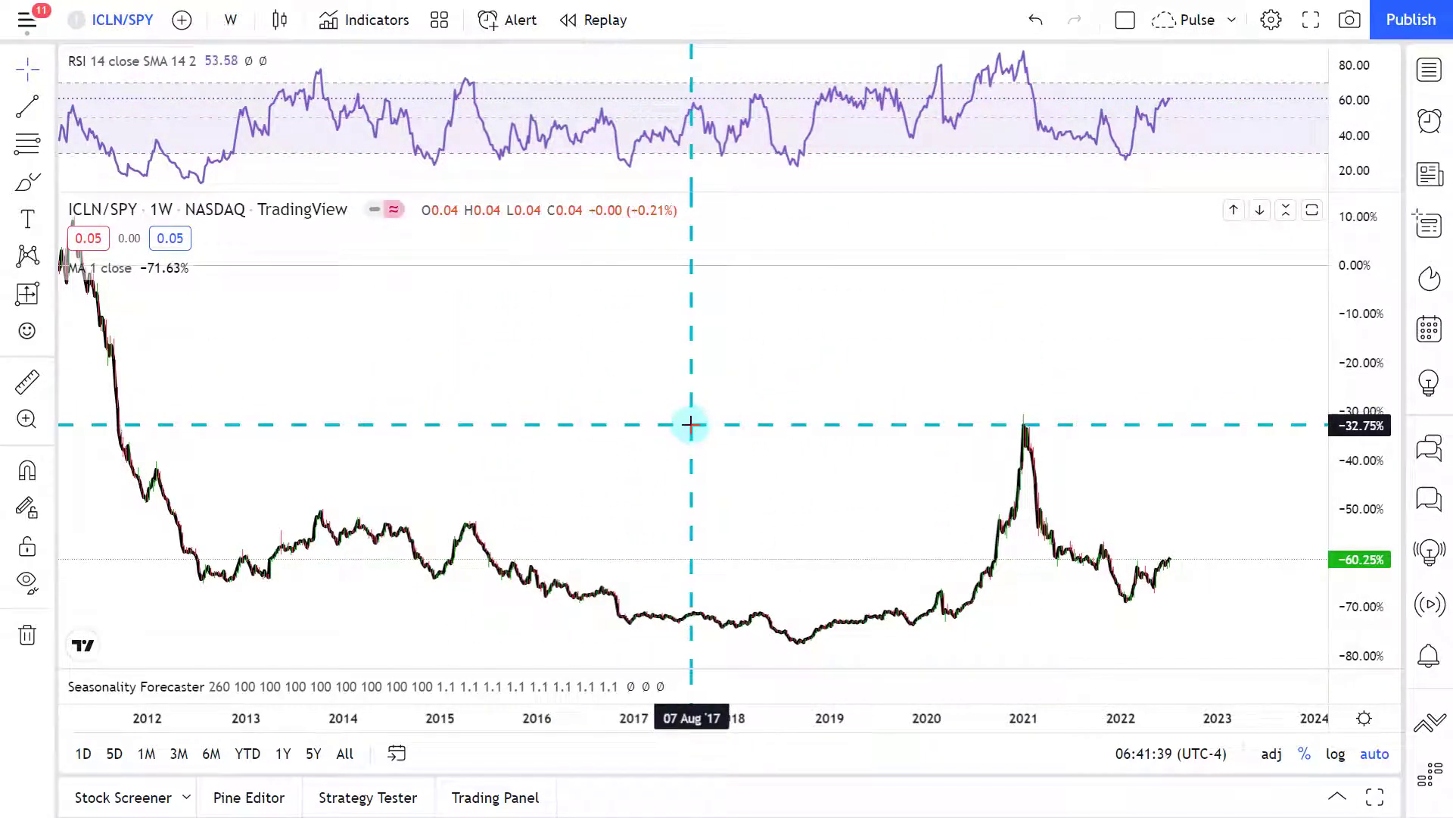
scroll(757, 454, "up", 3)
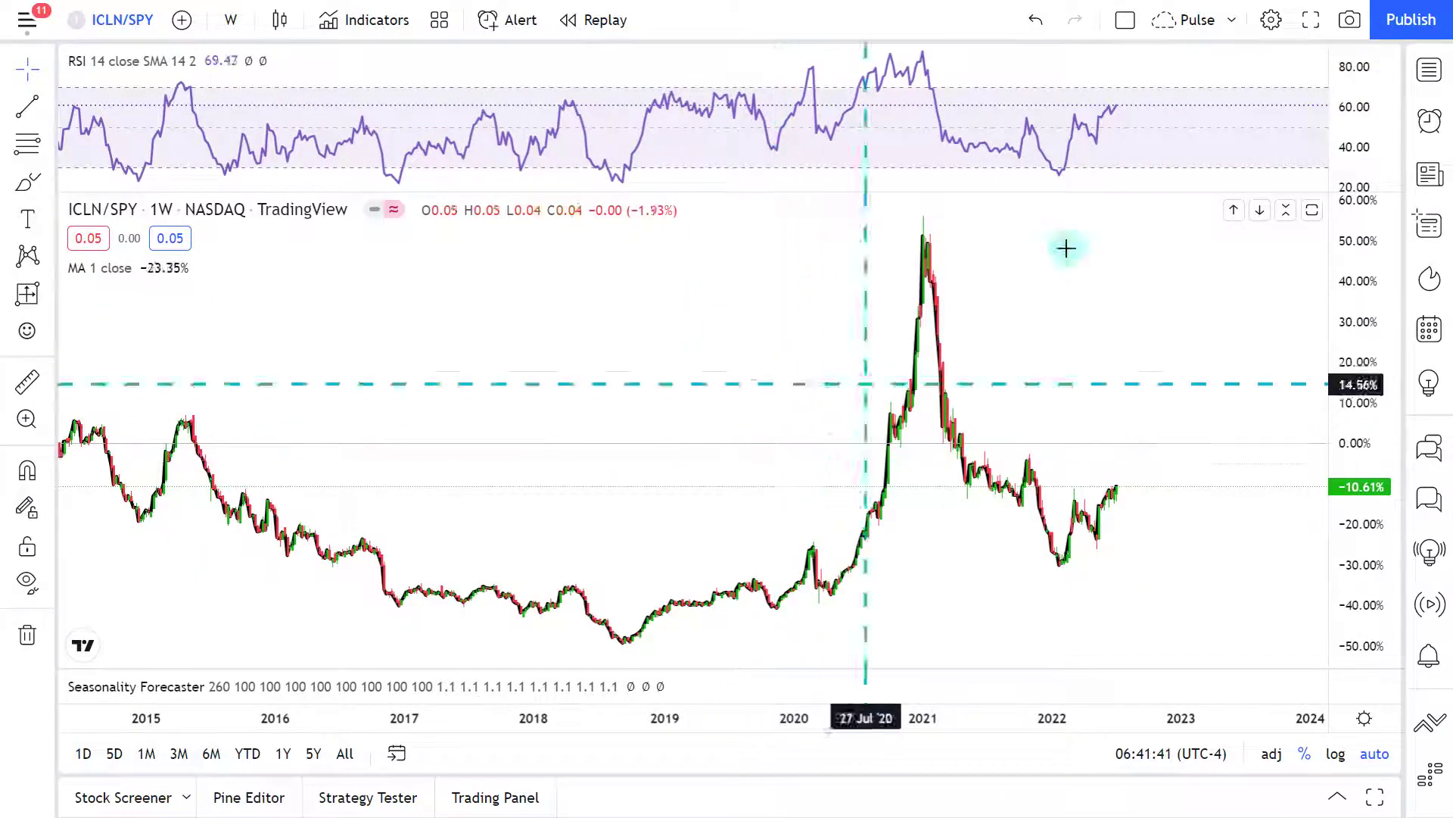
scroll(1181, 333, "up", 5)
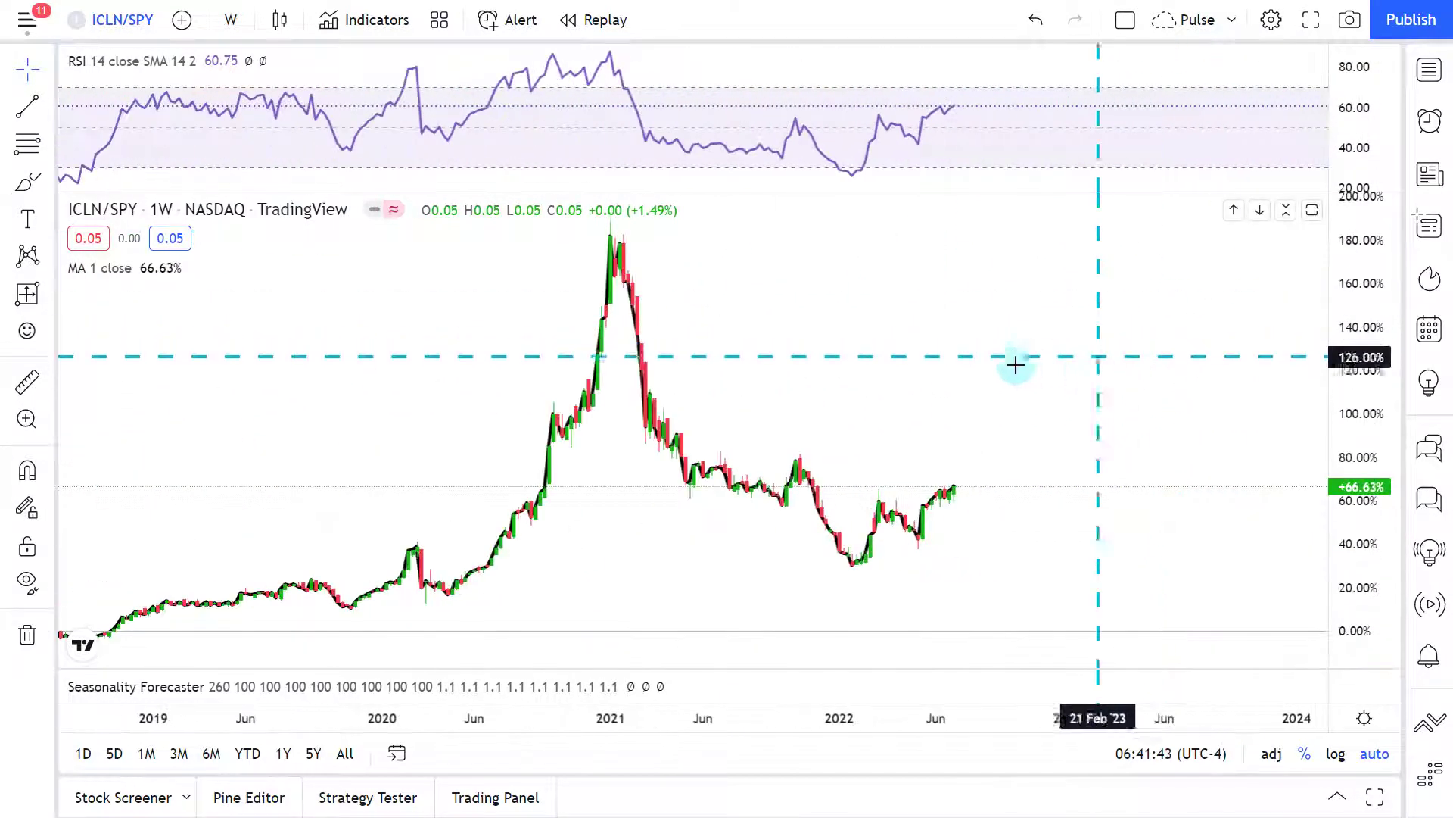
scroll(1166, 391, "up", 4)
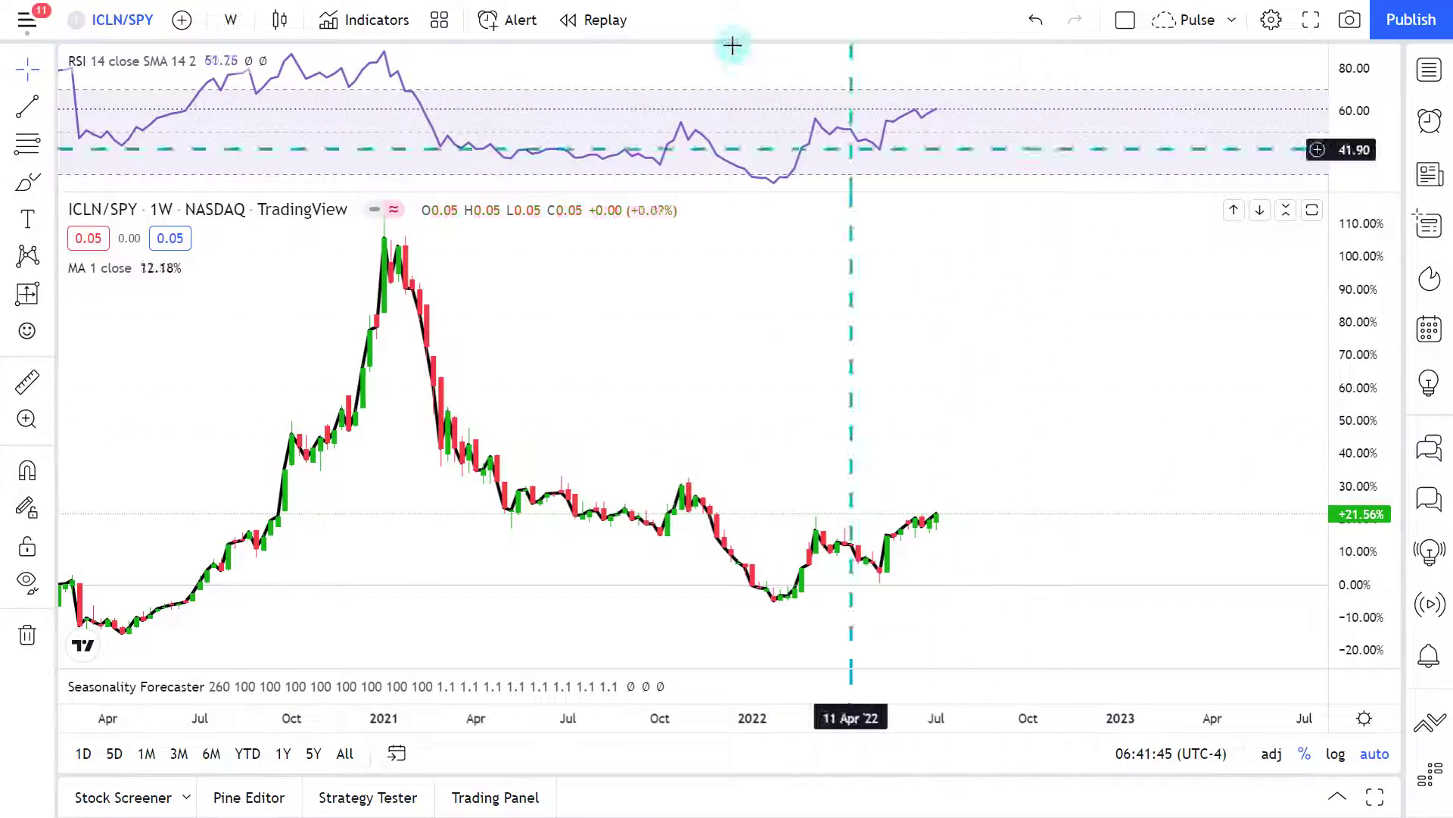
Switch ICLN/SPY to daily candles with the RSI pane collapsed, and examine the expanded Seasonality Forecaster
left_click(1285, 60)
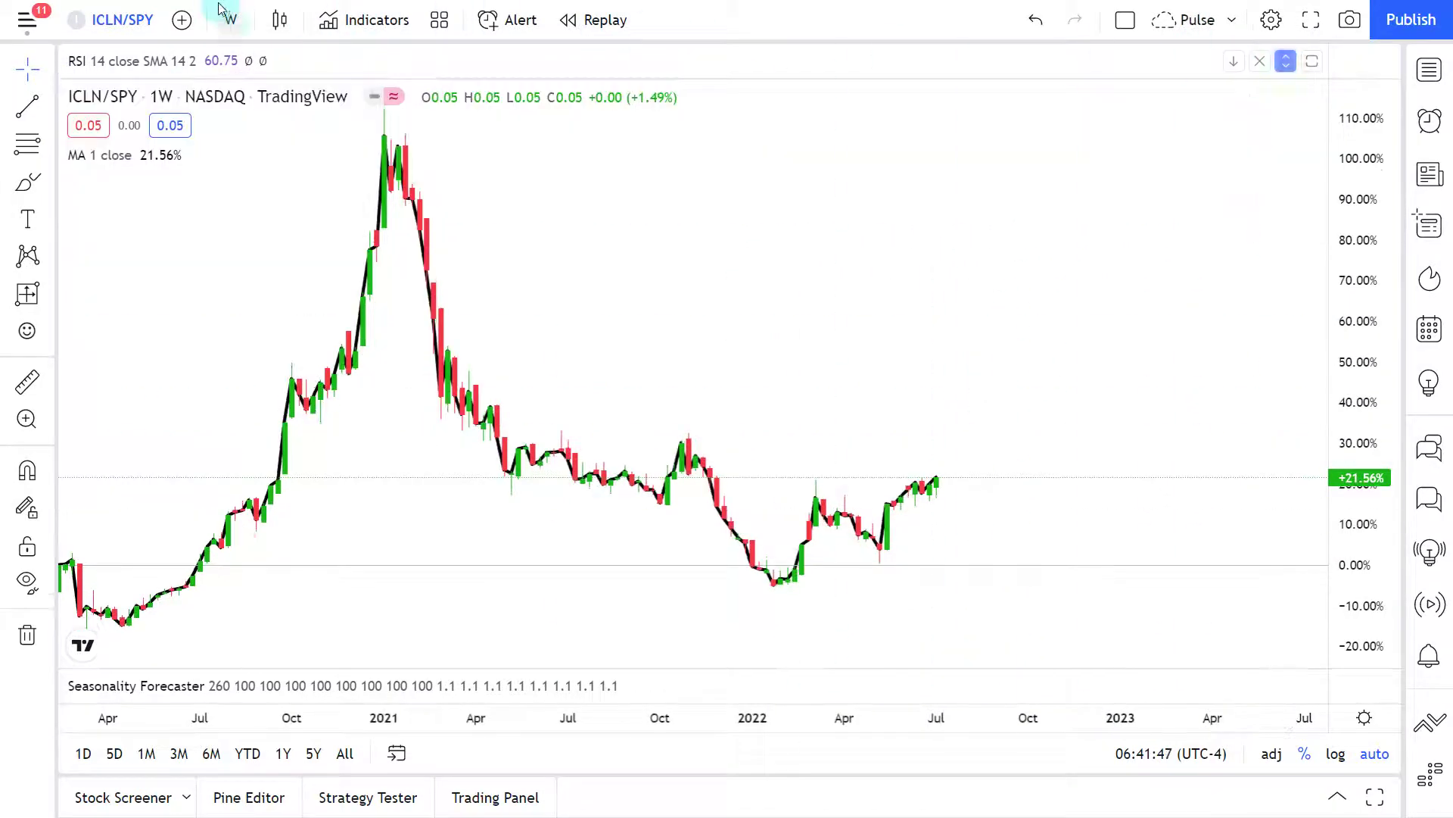
left_click(231, 20)
left_click(303, 525)
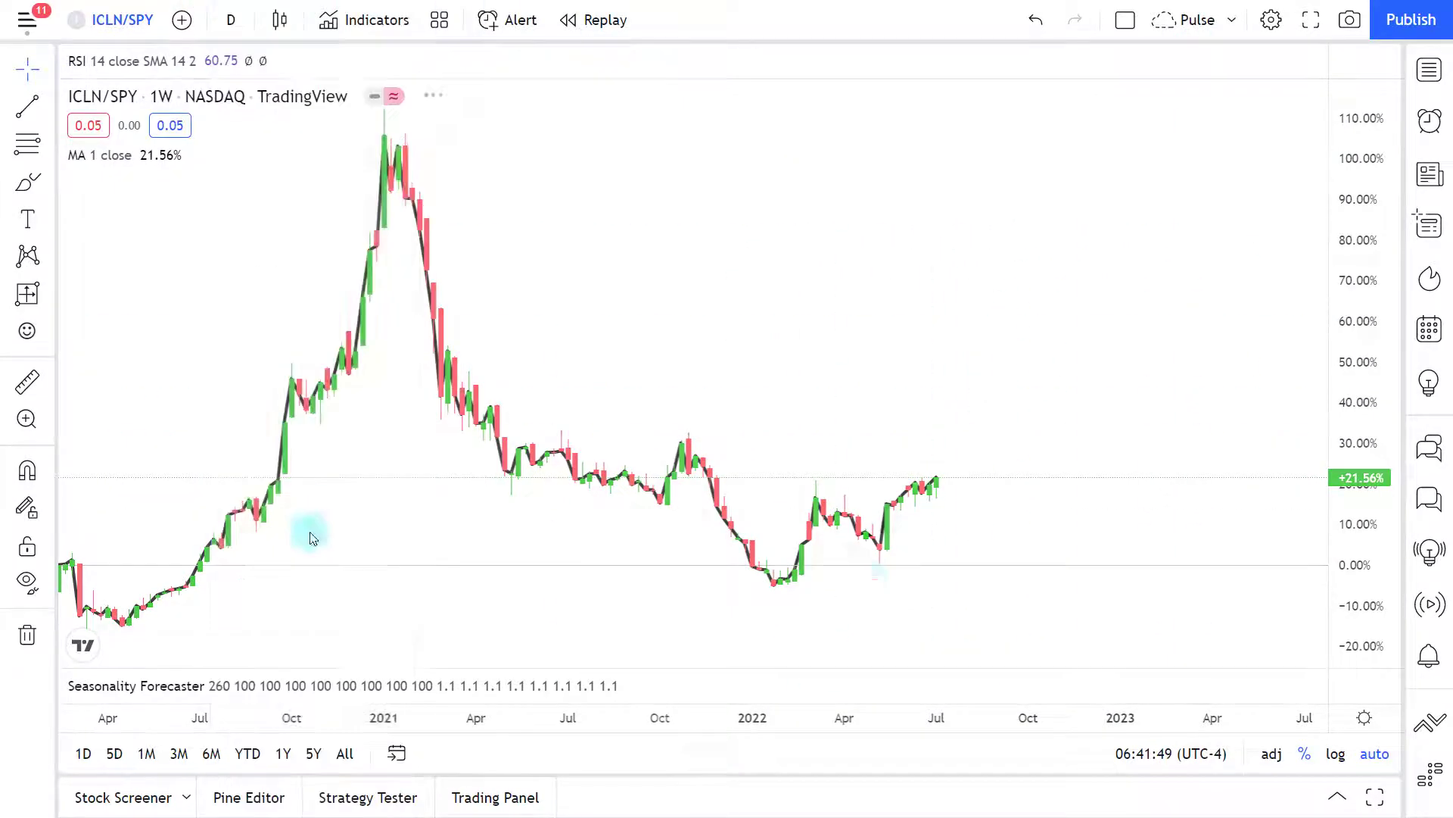
left_click(1285, 687)
scroll(847, 496, "up", 3)
scroll(778, 493, "down", 1)
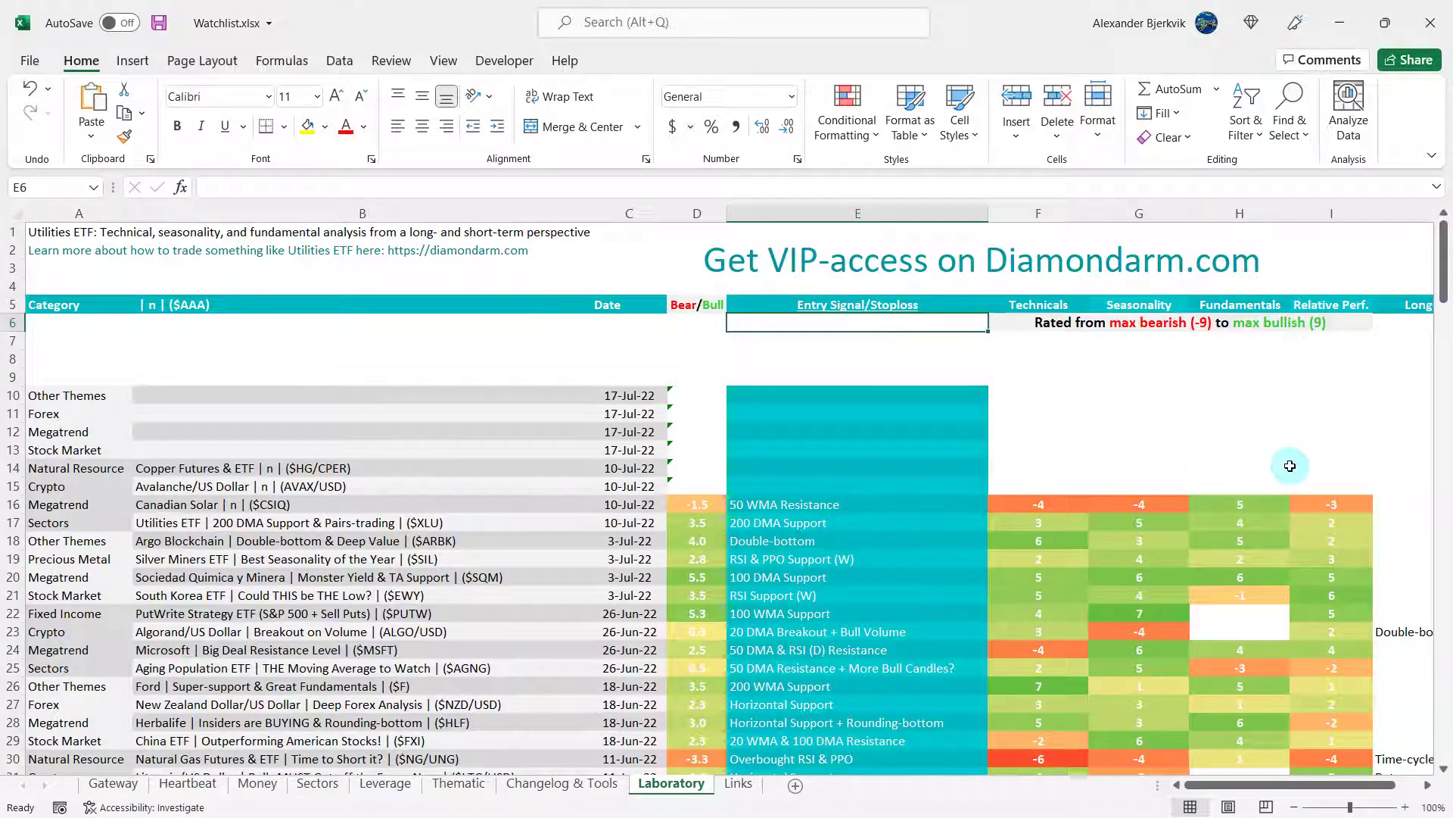
Switch to the Excel watchlist and review Canadian Solar's relative performance, average Bear/Bull rating and entry signal in row 16
left_click(1334, 488)
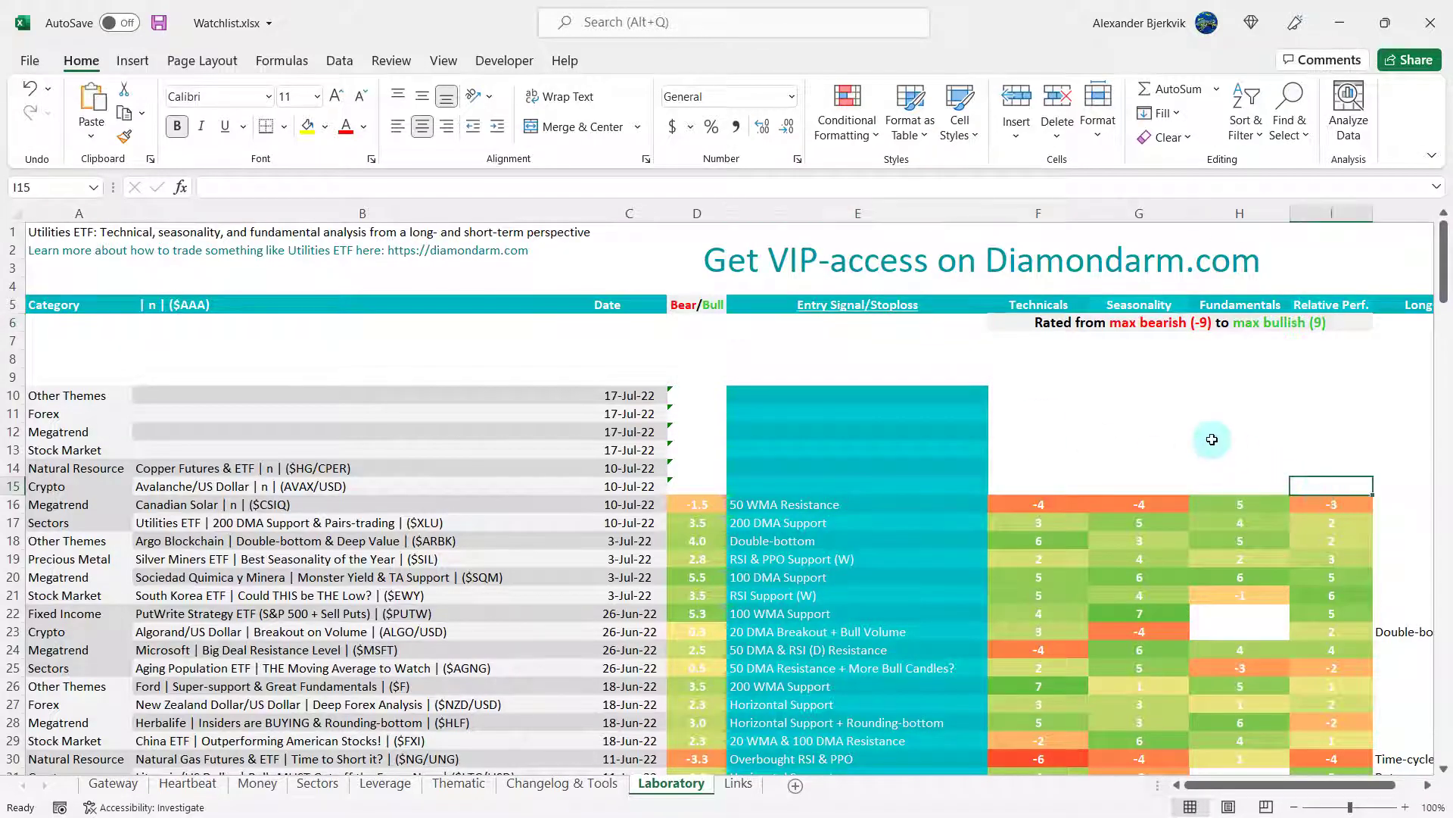
left_click(842, 341)
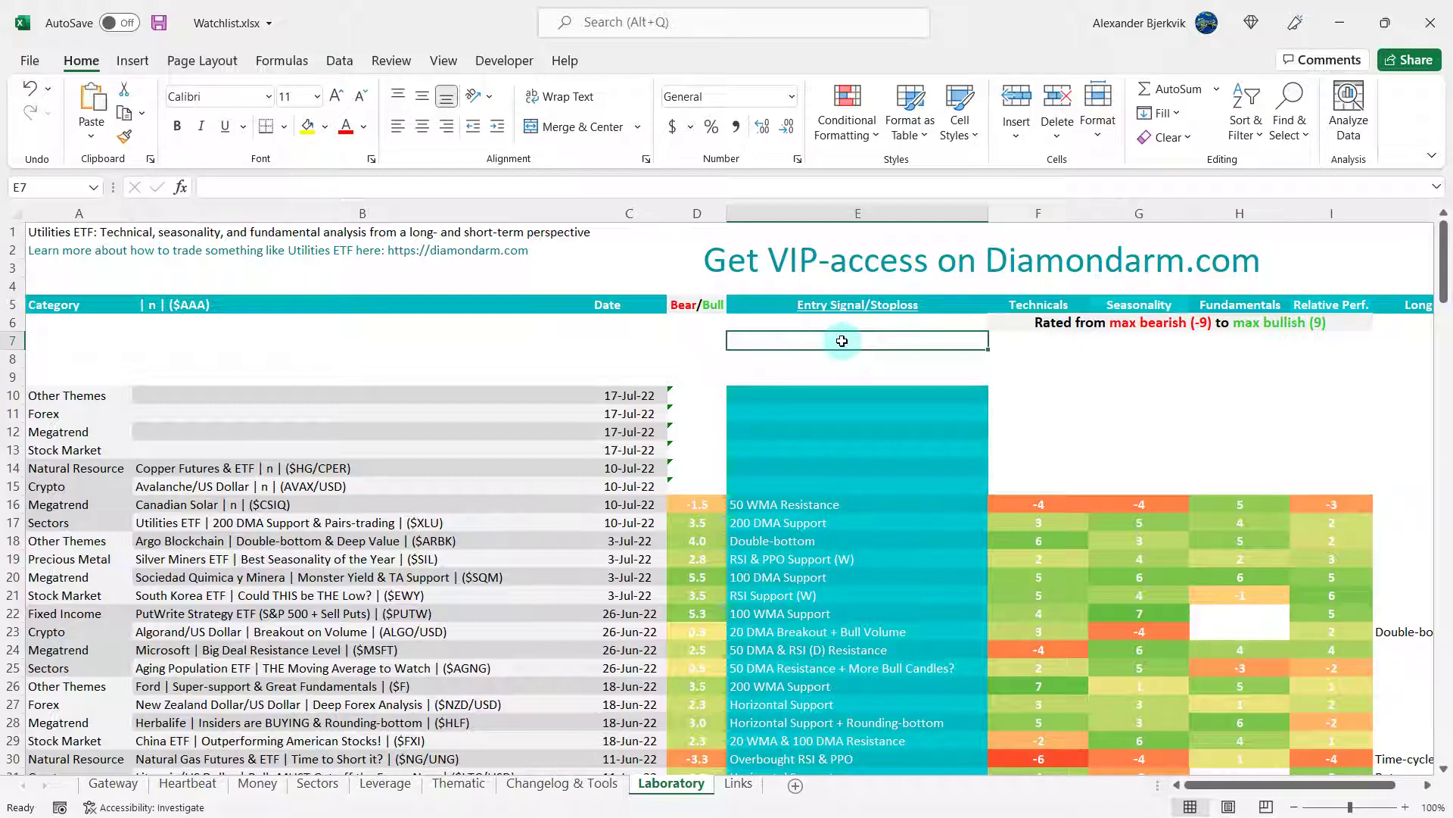
left_click(902, 358)
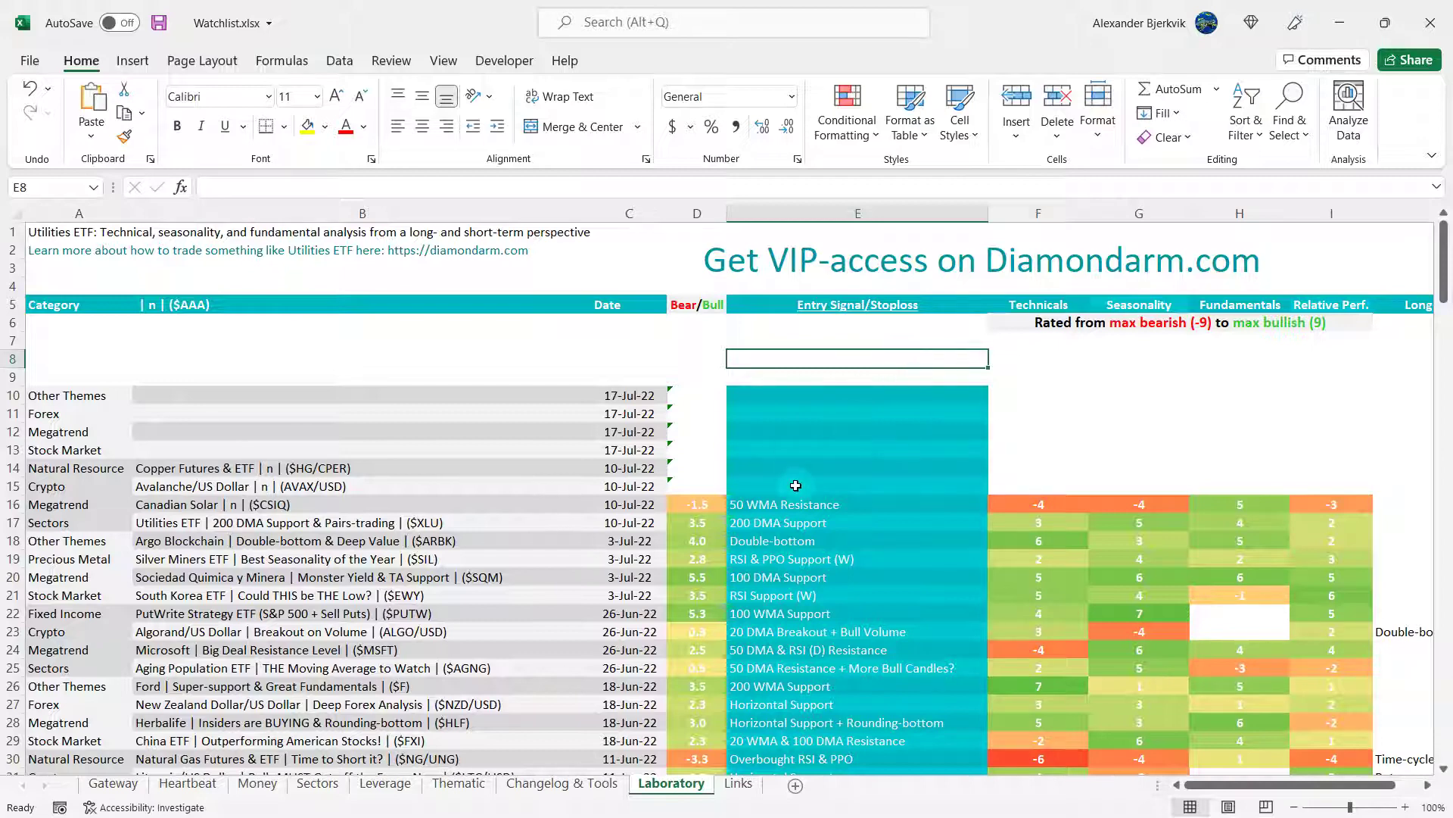
left_click(712, 501)
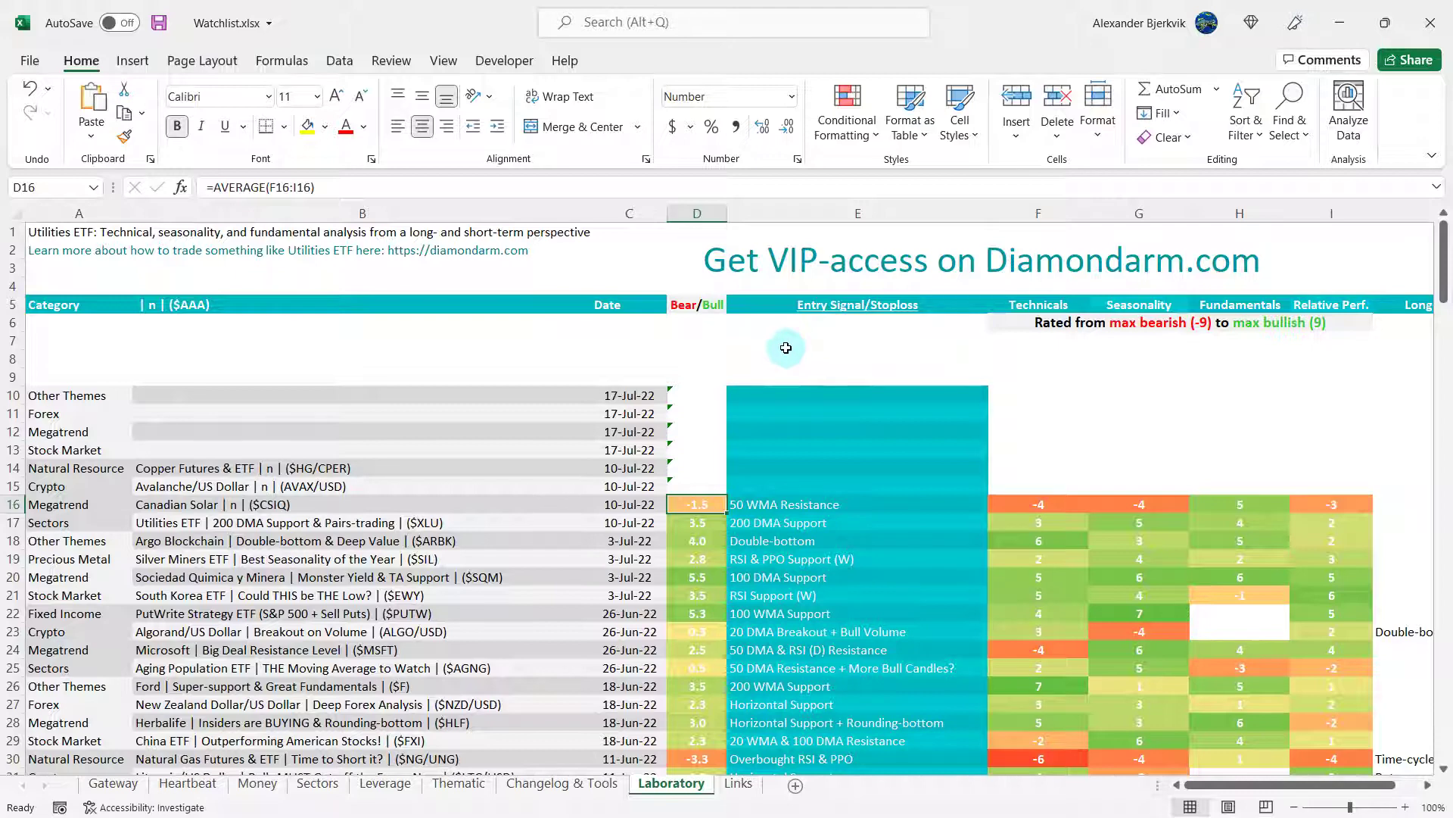
left_click(825, 505)
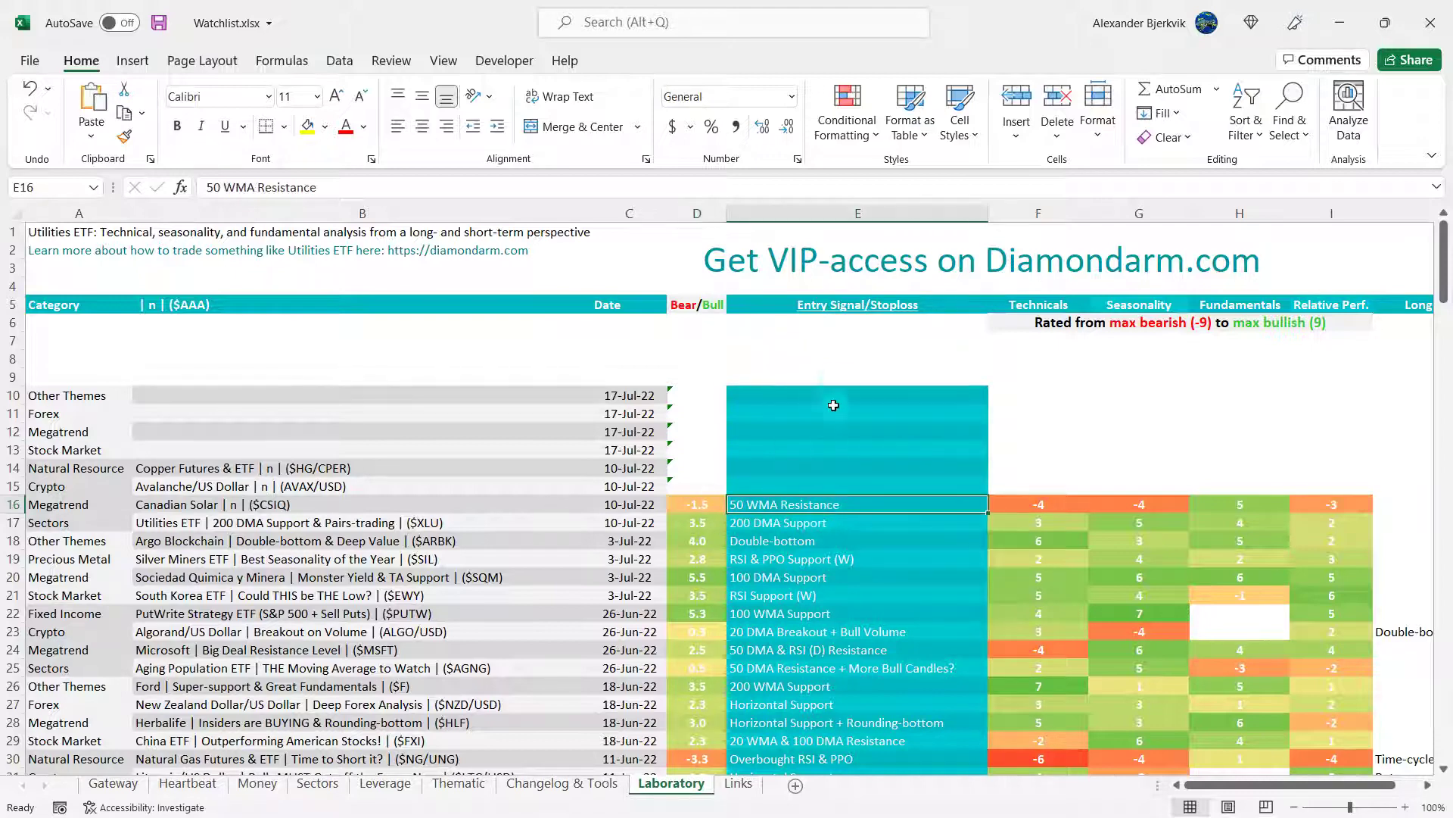
left_click(837, 341)
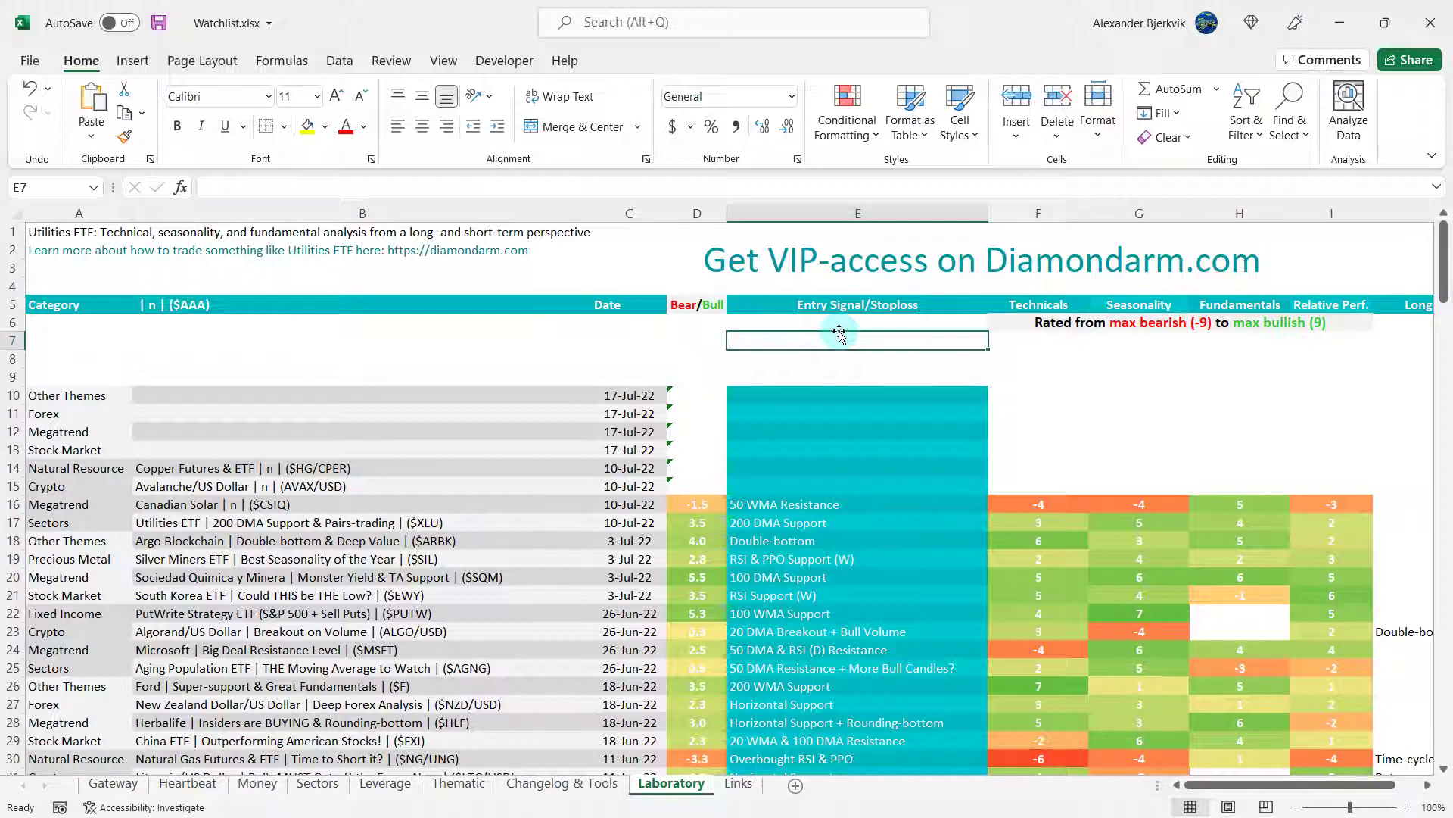
left_click(833, 505)
left_click(849, 354)
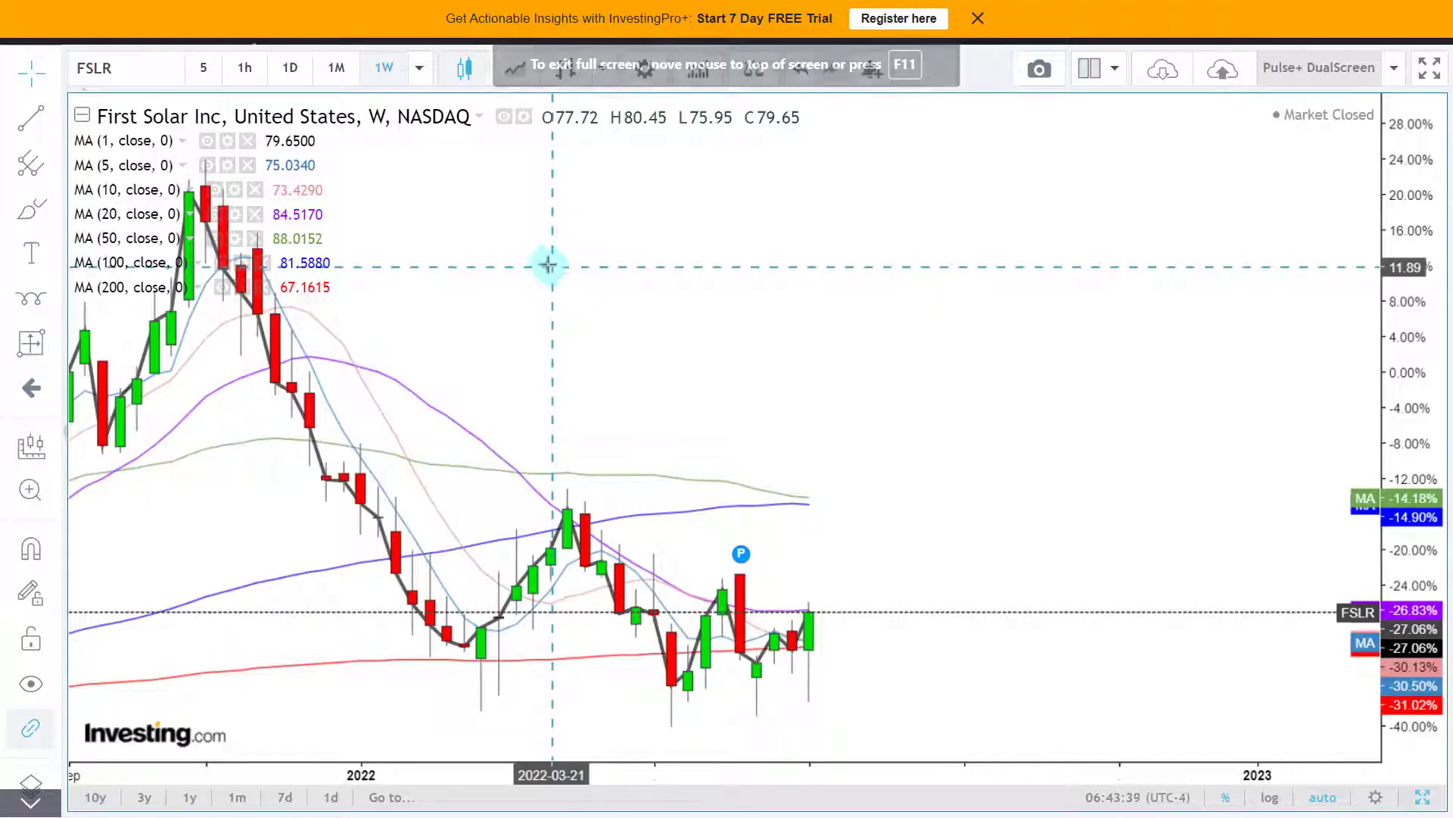
Examine First Solar's (FSLR) 2021–2022 weekly candles on Investing.com against the 20-, 50-, 100- and 200-week moving averages
left_click_drag(549, 263, 918, 280)
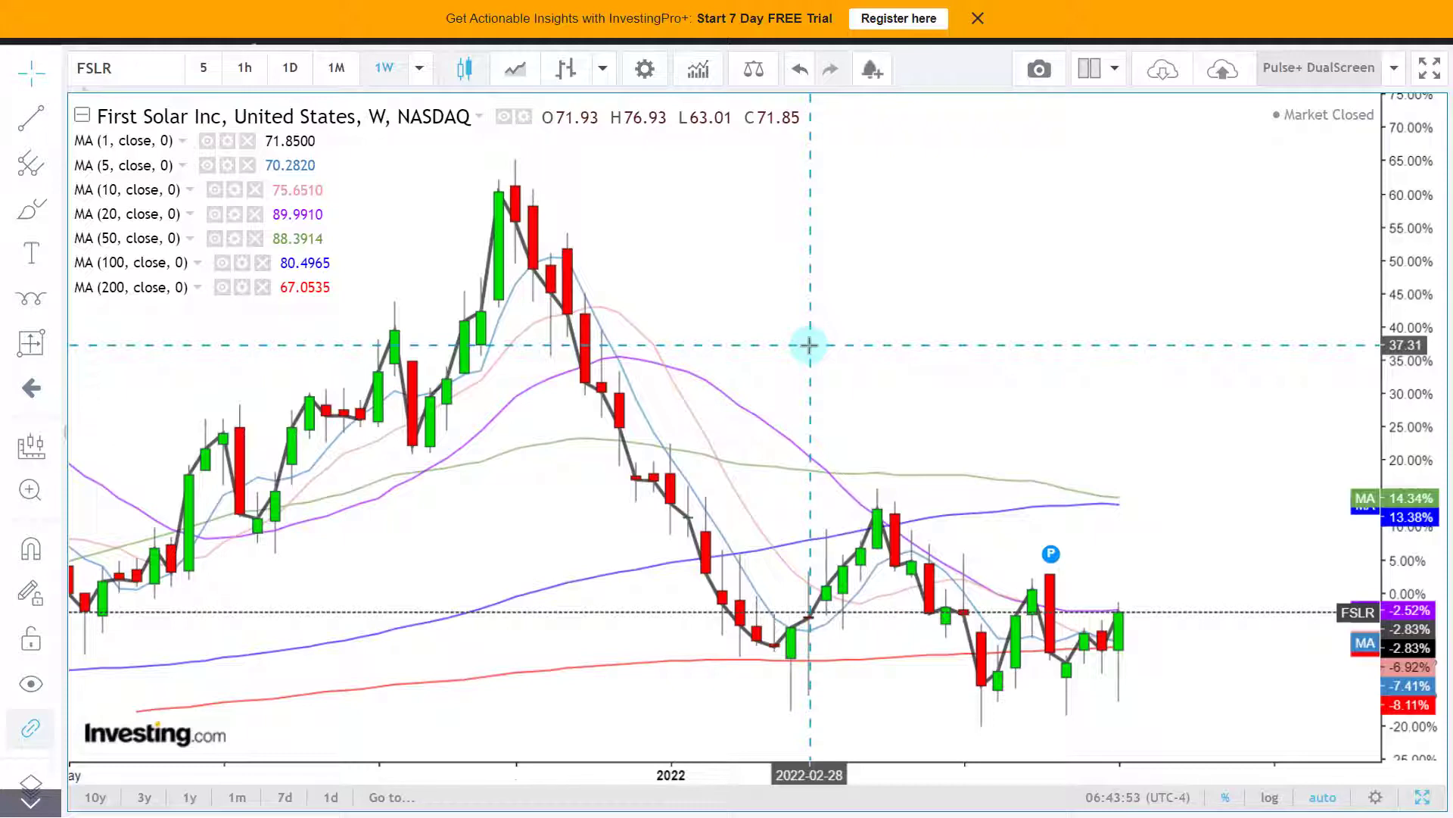
scroll(809, 345, "up", 3)
left_click_drag(692, 327, 893, 357)
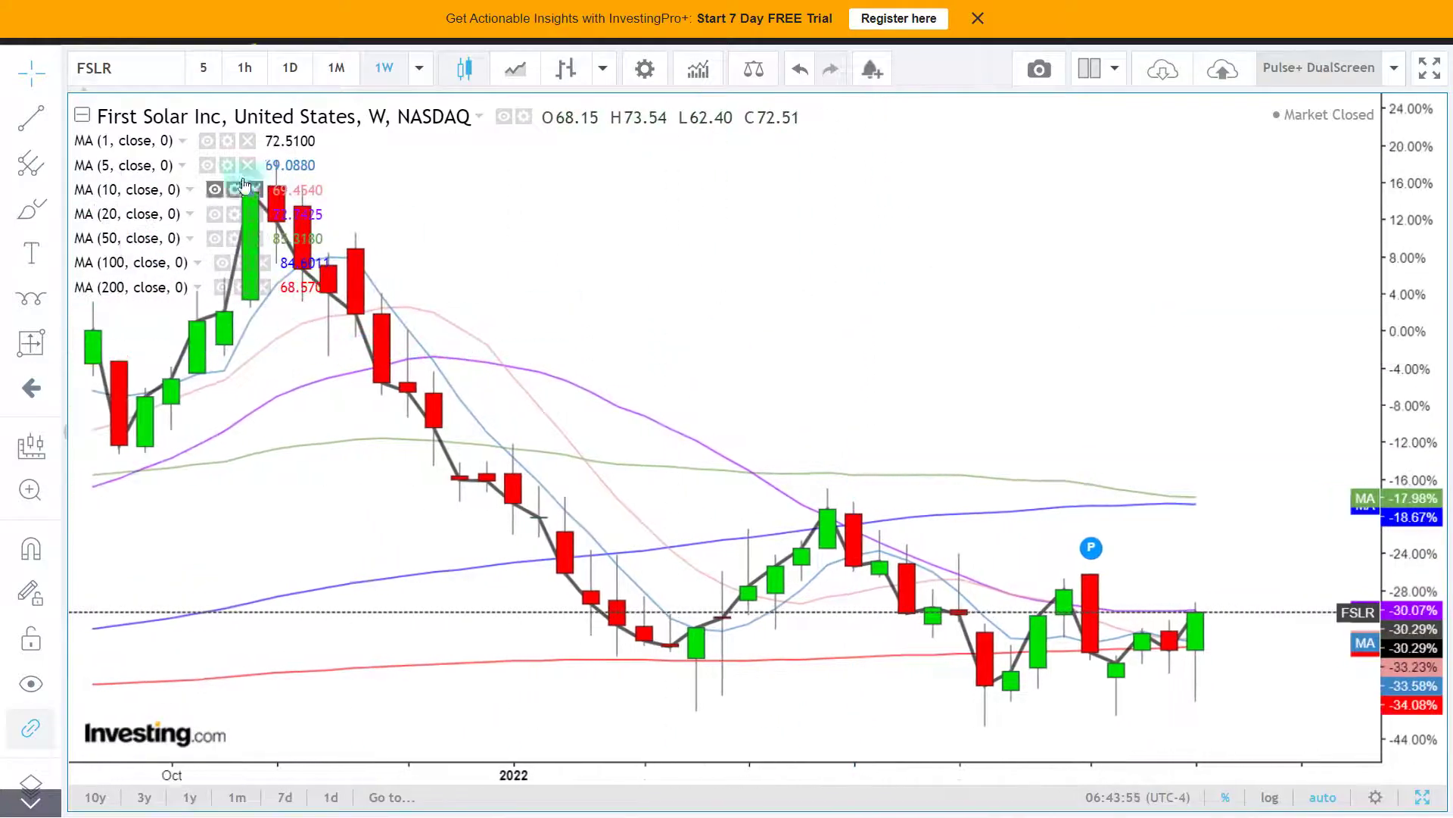
Mark the candles testing First Solar's 20-week moving average from late March to July 2022 with six pink arrows, and clear the annotations
scroll(592, 366, "up", 2)
scroll(595, 349, "down", 1)
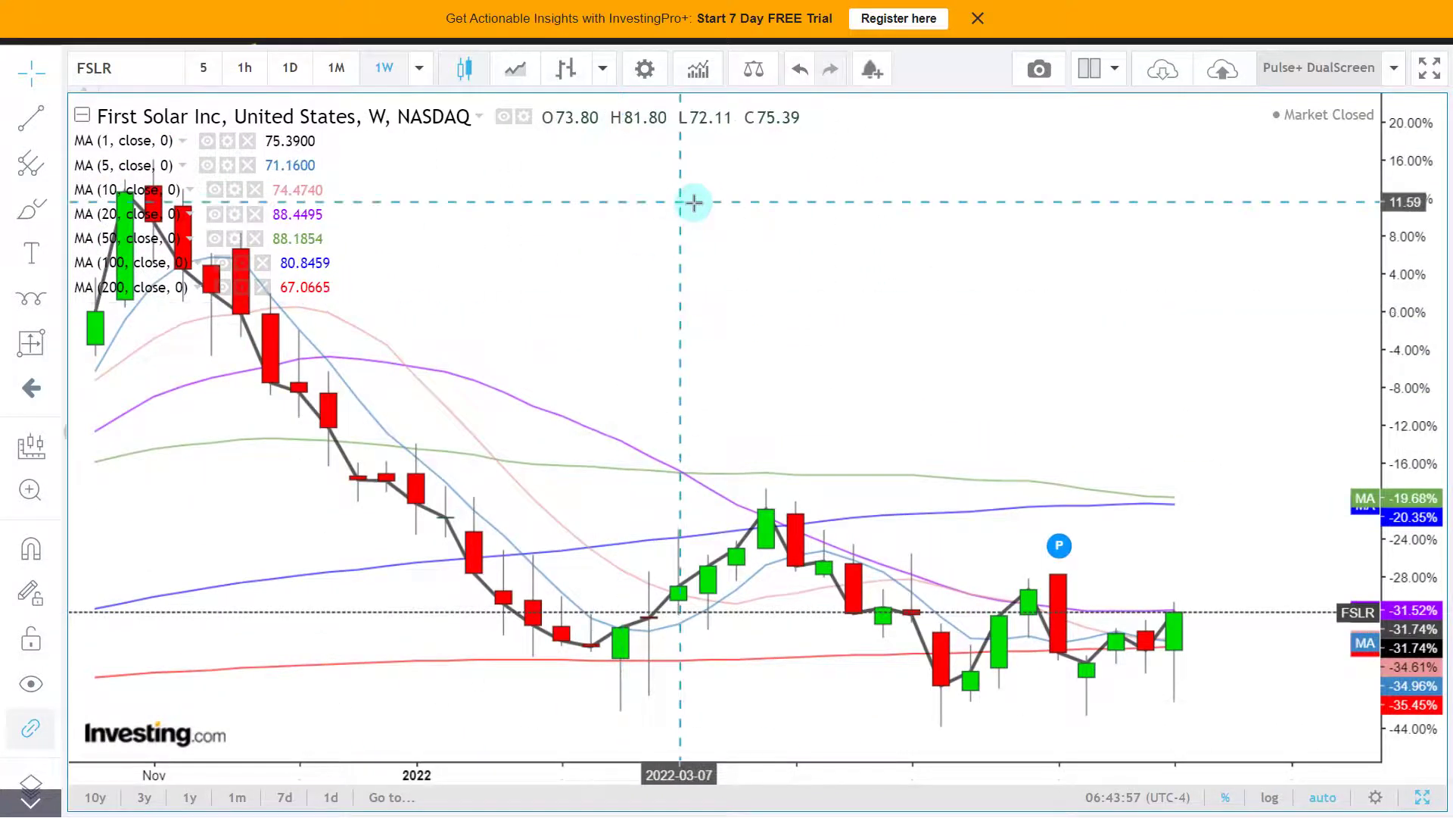
key("ctrl+shift+h")
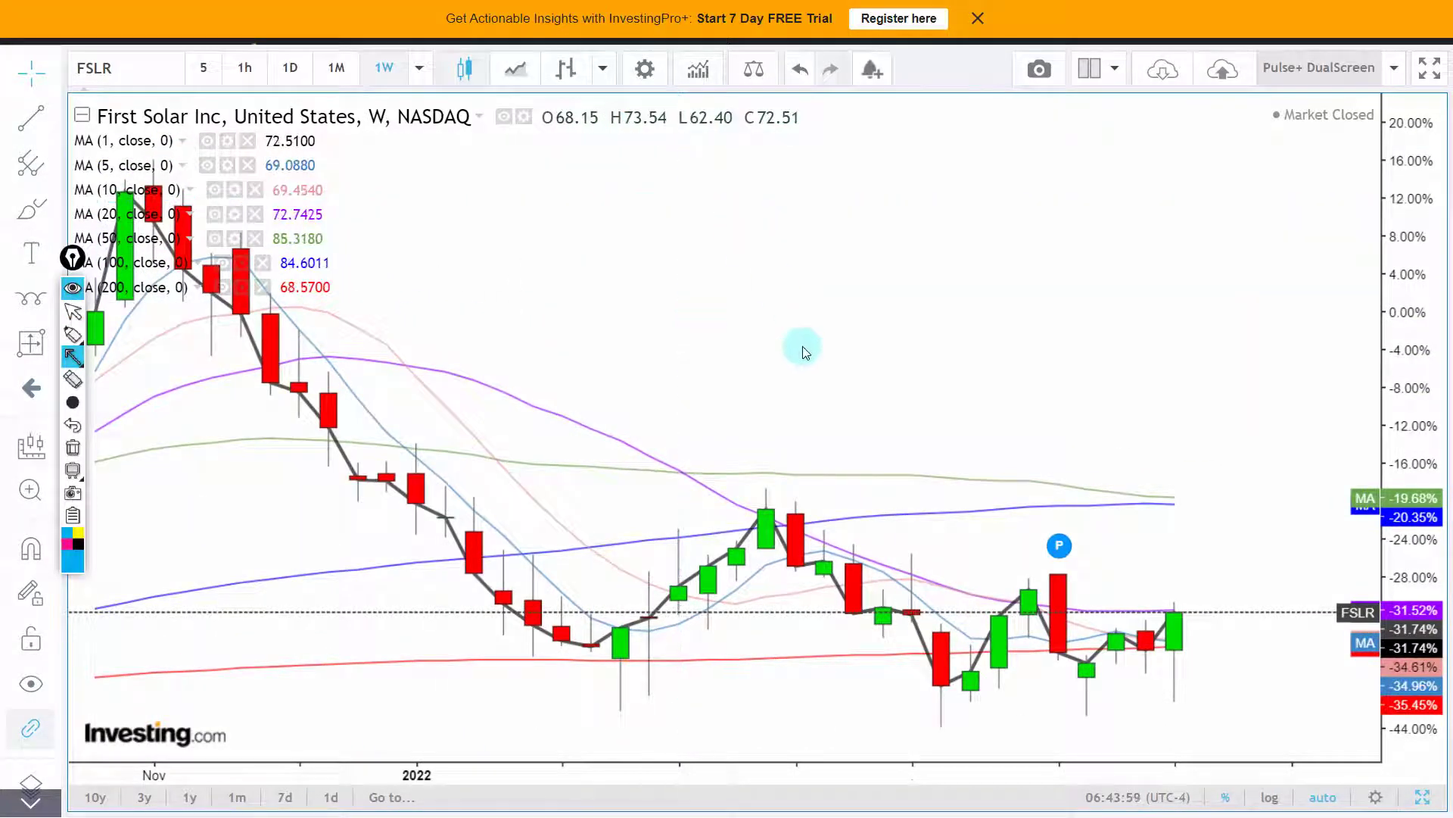
mouse_move(833, 218)
left_mouse_down()
mouse_move(728, 493)
mouse_move(757, 511)
left_mouse_up()
mouse_move(891, 337)
left_mouse_down()
mouse_move(840, 461)
mouse_move(786, 515)
left_mouse_up()
left_click_drag(962, 416, 853, 525)
left_click_drag(932, 471, 878, 549)
left_click_drag(1008, 467, 939, 561)
left_click_drag(1166, 471, 1169, 603)
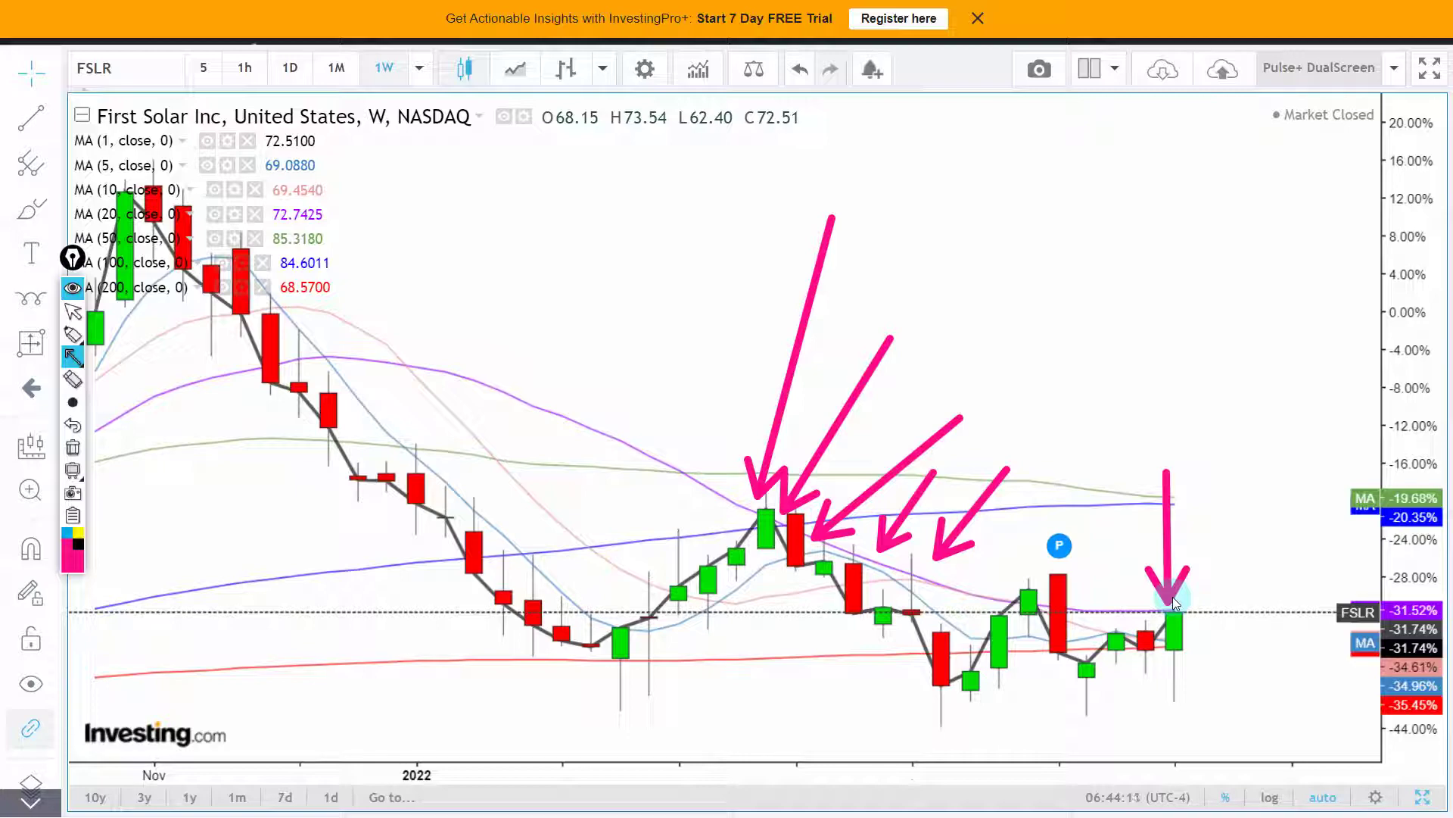
key("Escape")
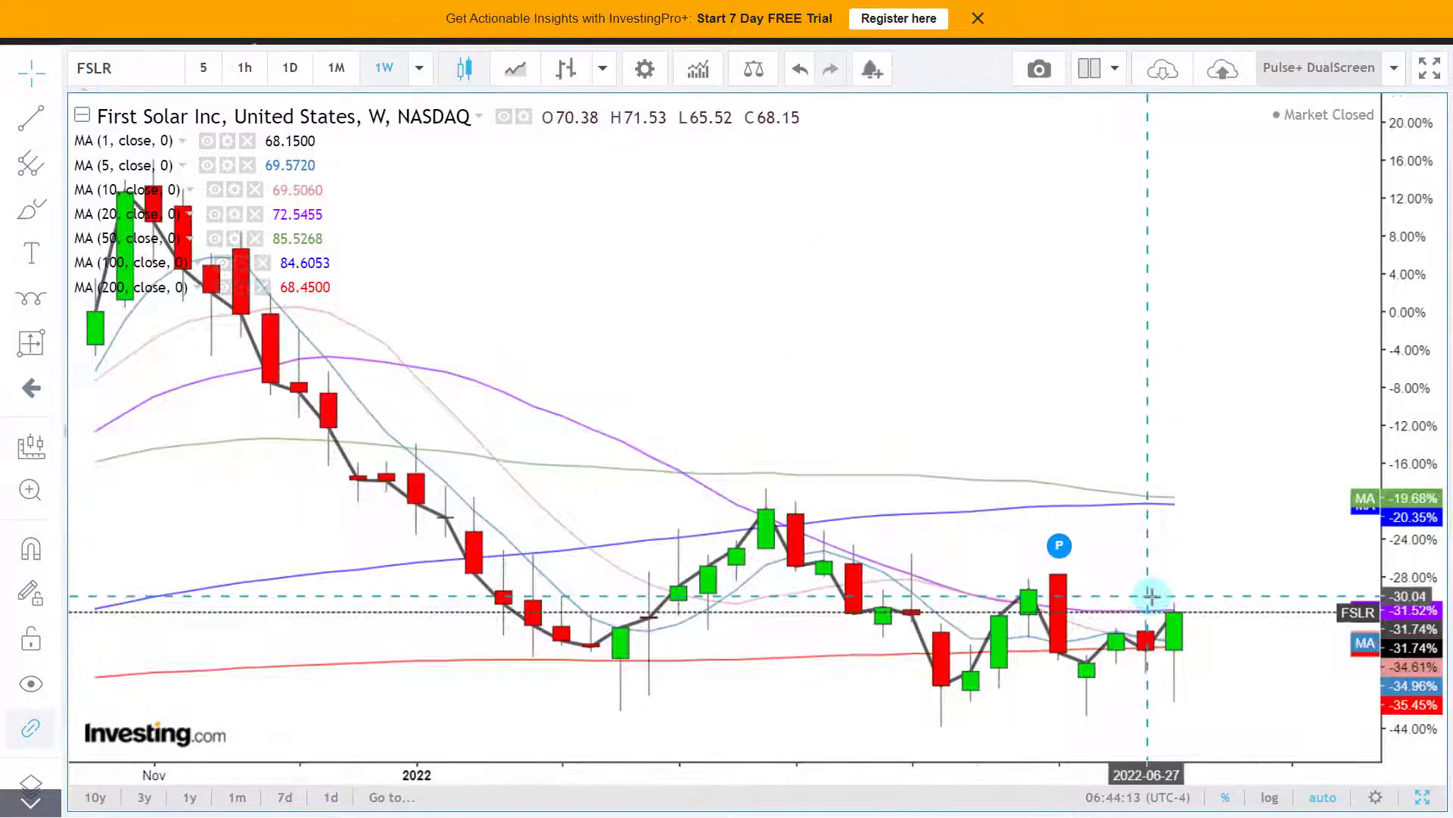
Examine First Solar's weekly candles from 2020 to July 2022, focusing on recent trading between the 20- and 200-week moving averages
scroll(1135, 587, "up", 2)
scroll(941, 558, "down", 4)
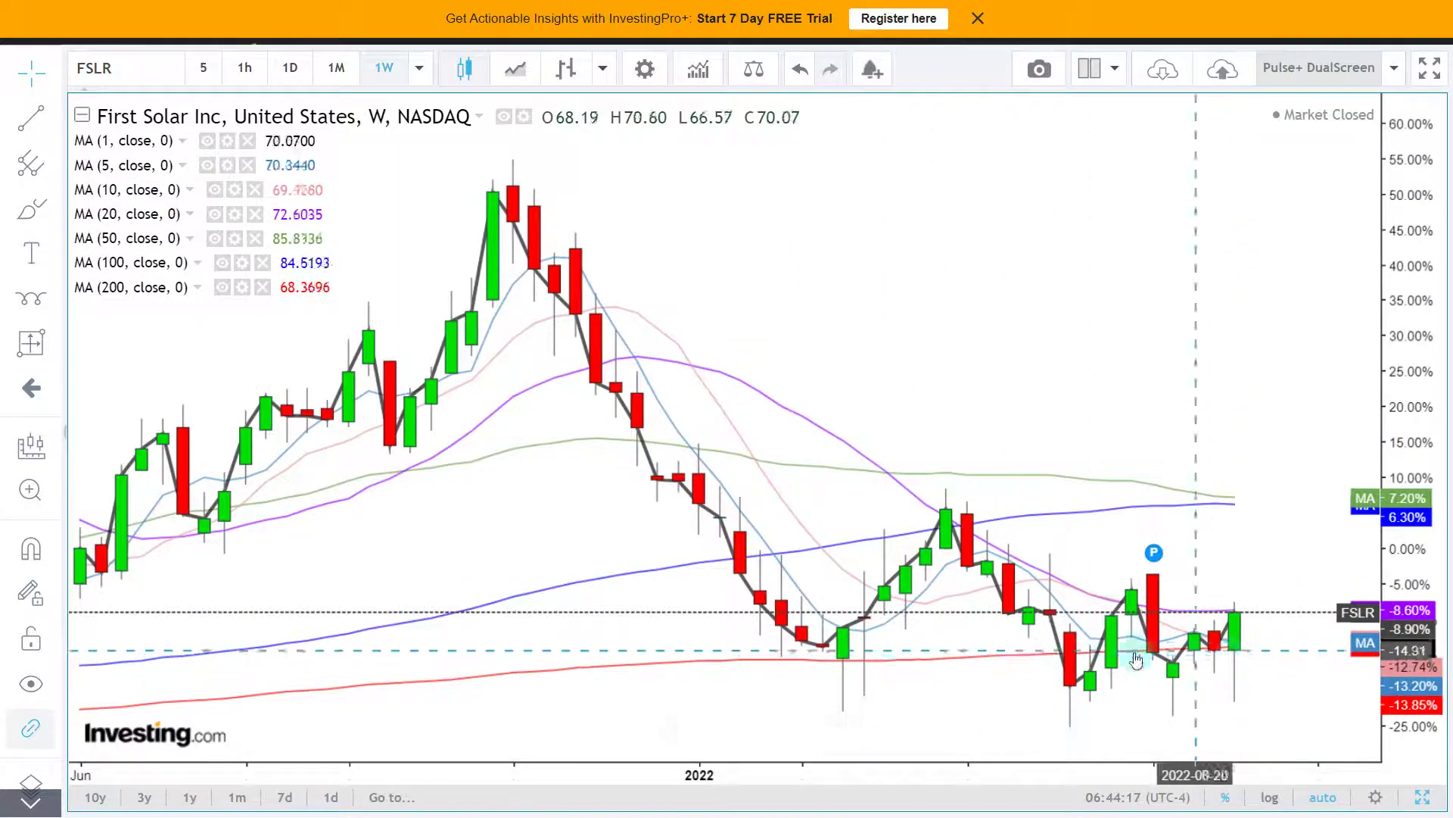
scroll(931, 622, "down", 2)
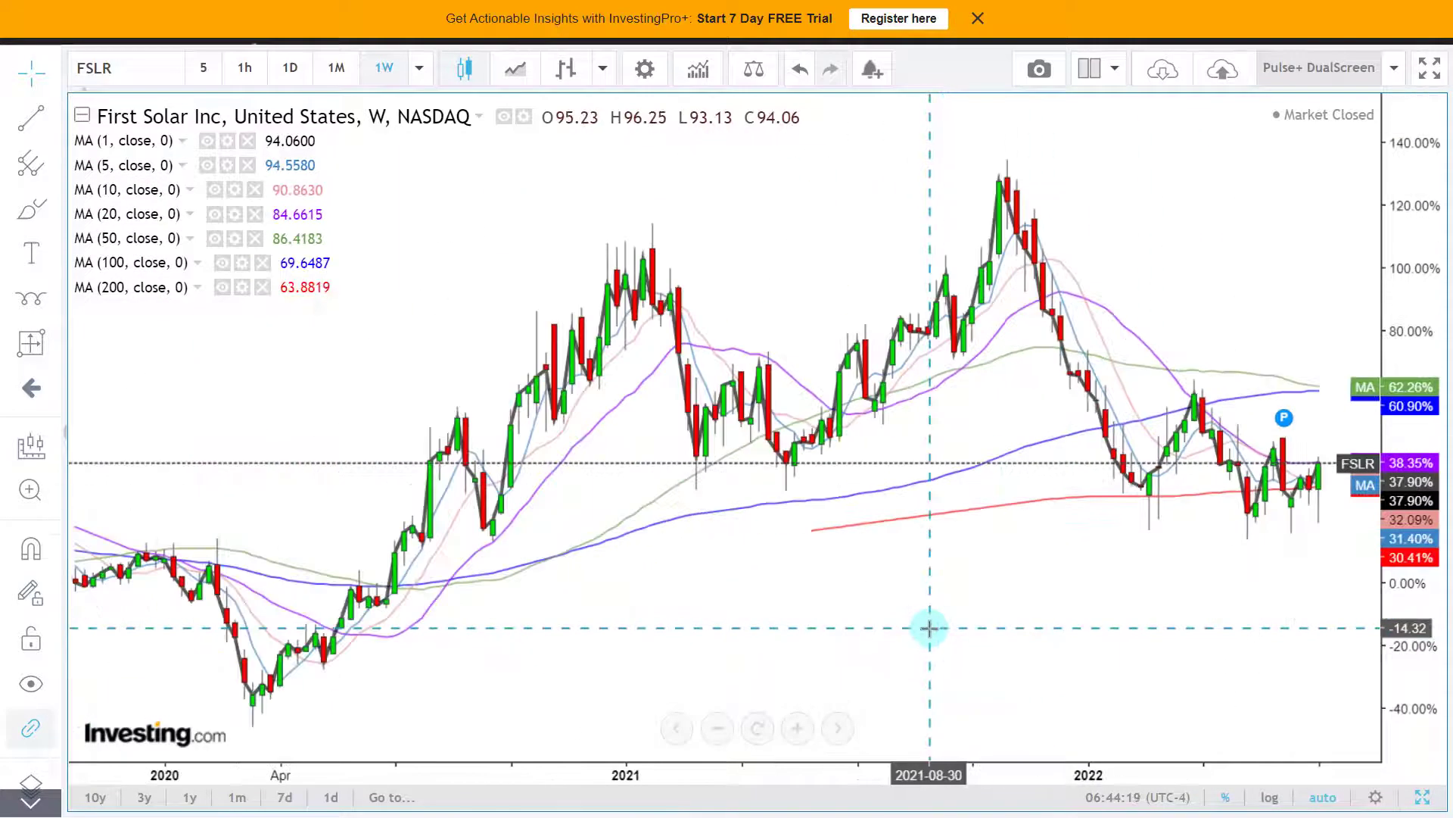
scroll(930, 628, "down", 1)
scroll(918, 617, "up", 3)
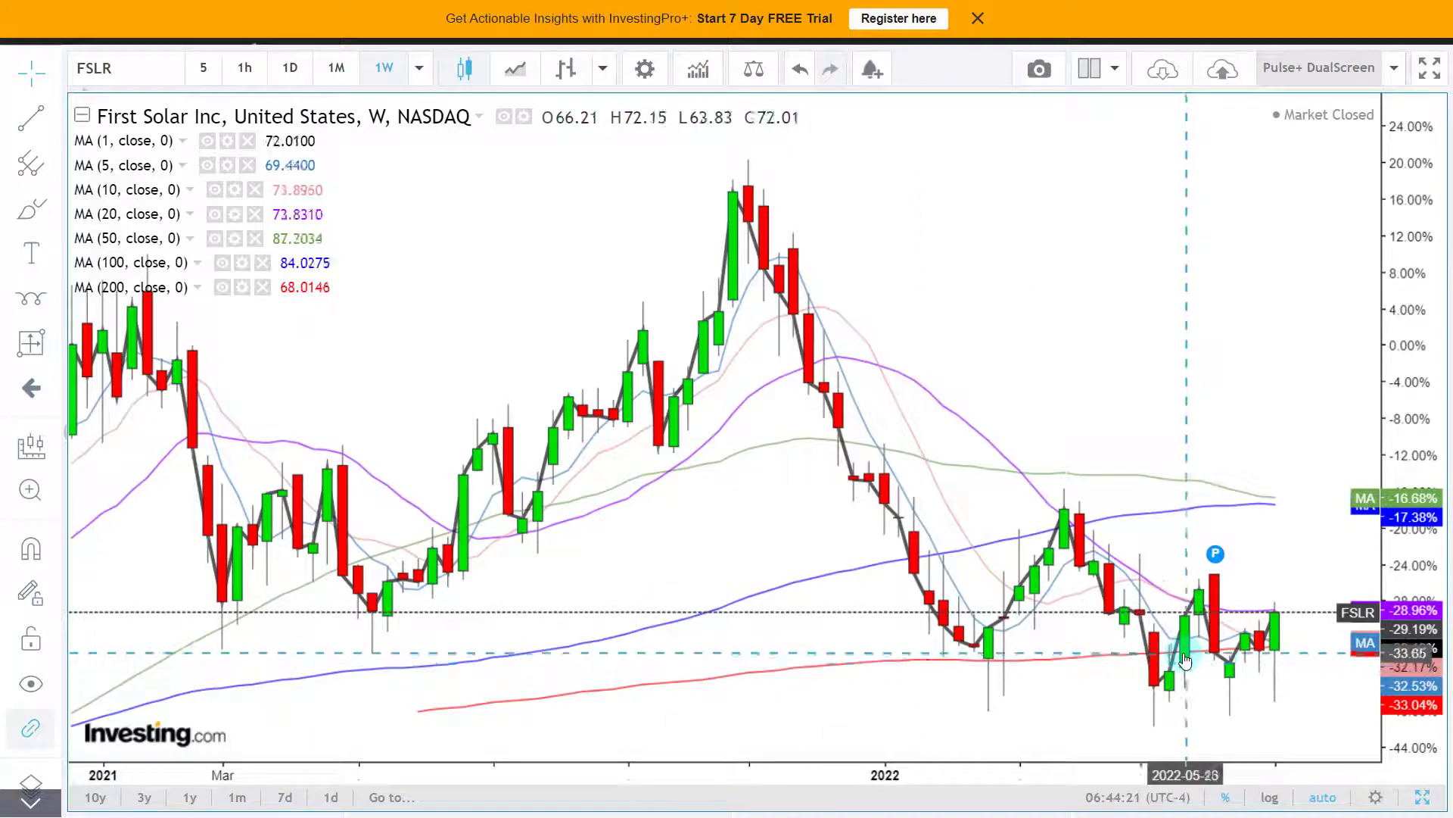
scroll(1250, 661, "up", 4)
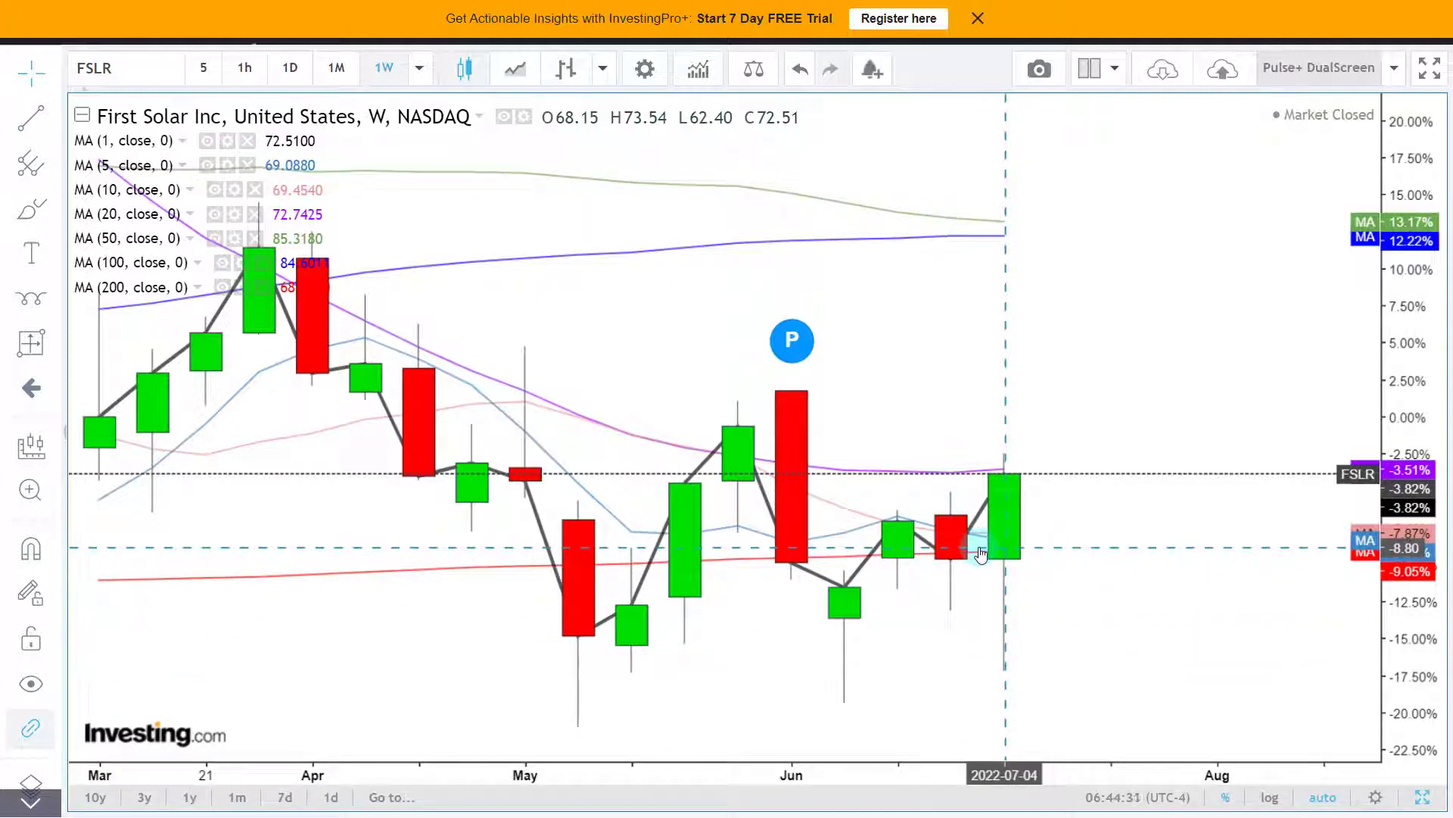
scroll(984, 545, "down", 3)
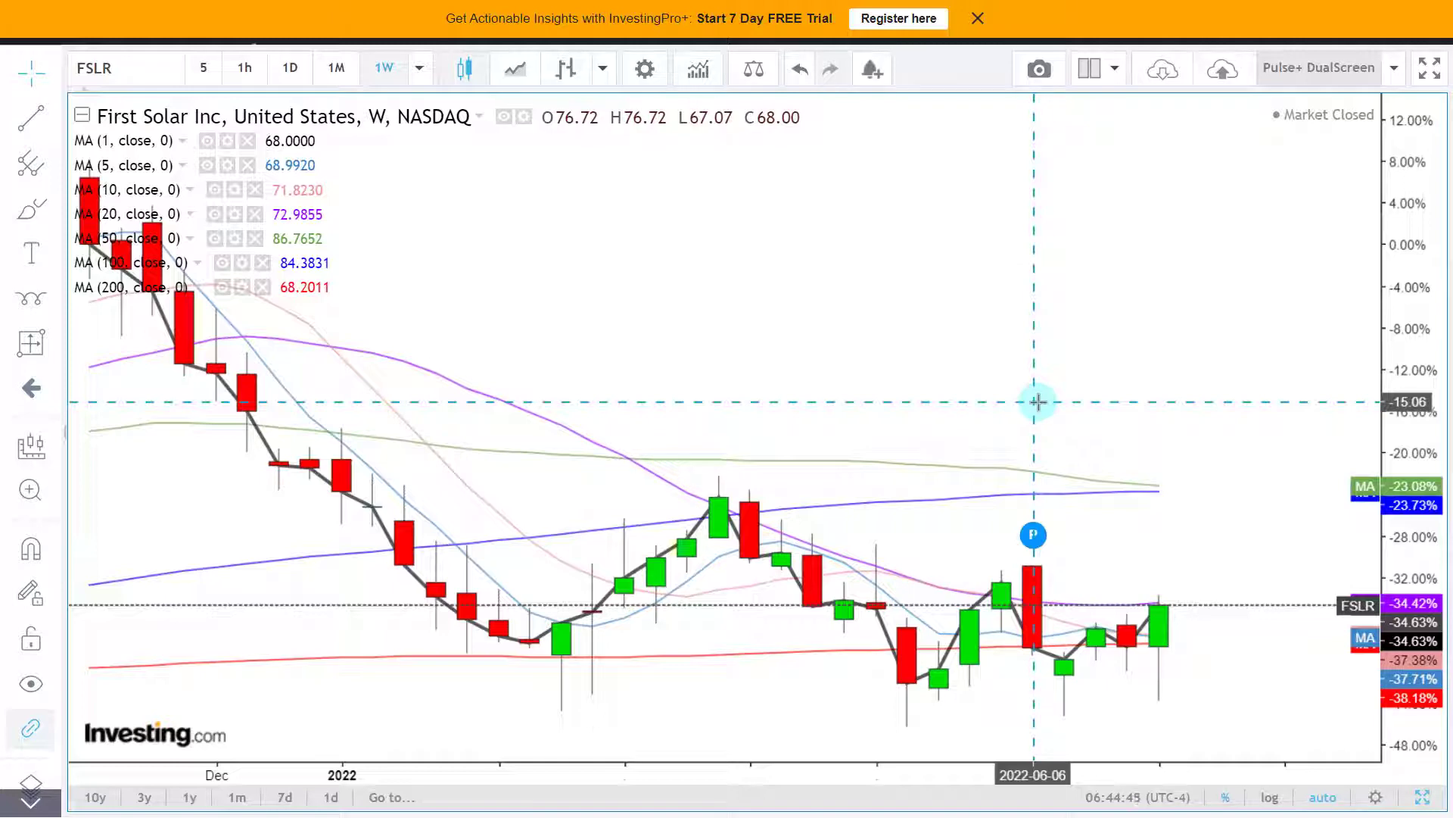
On Sunrun's (RUN) daily chart, mark resistance at the 100-day moving average in late March, early April and late June with pink arrows
scroll(941, 309, "up", 5)
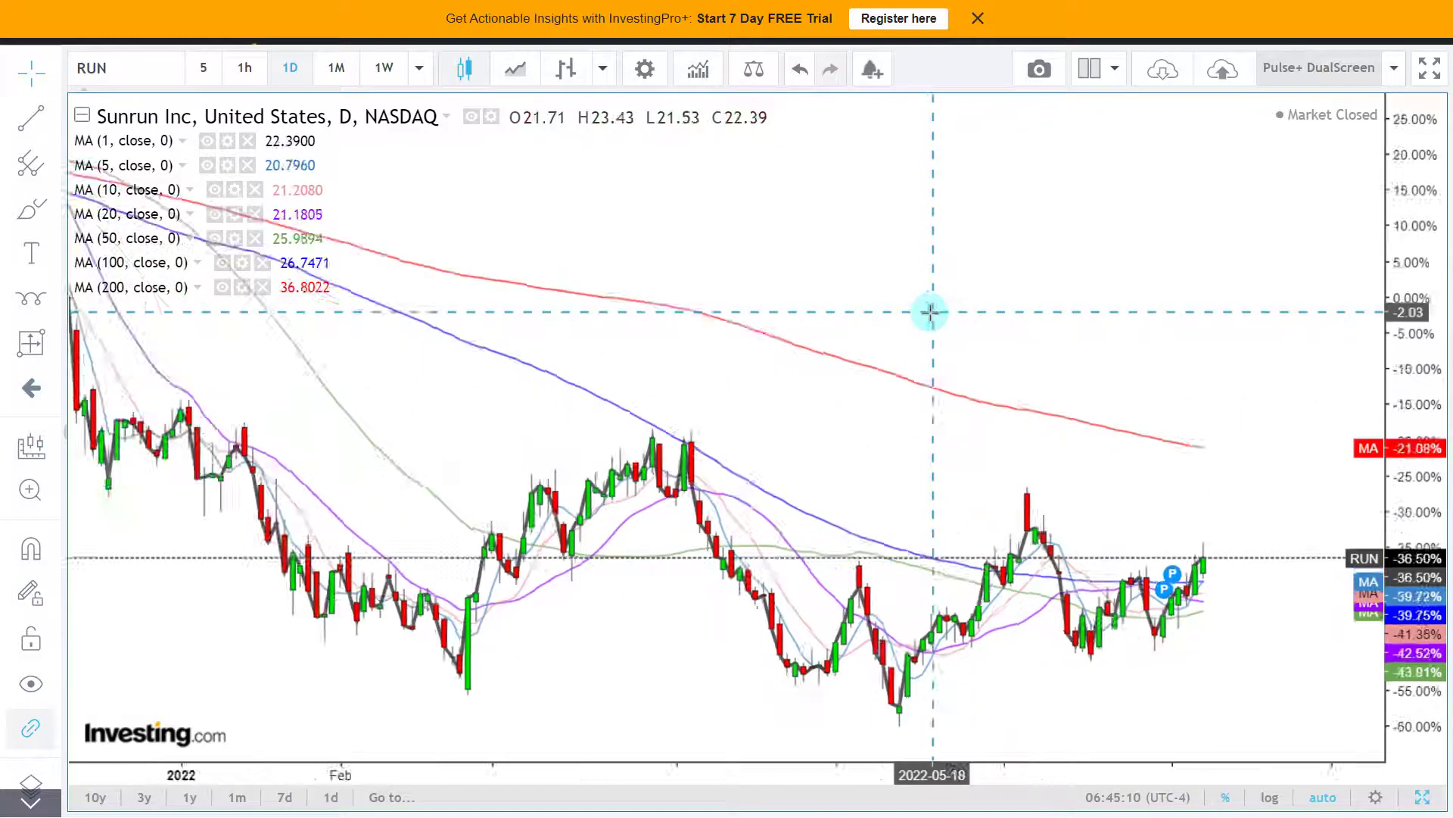
key("ctrl+alt+g")
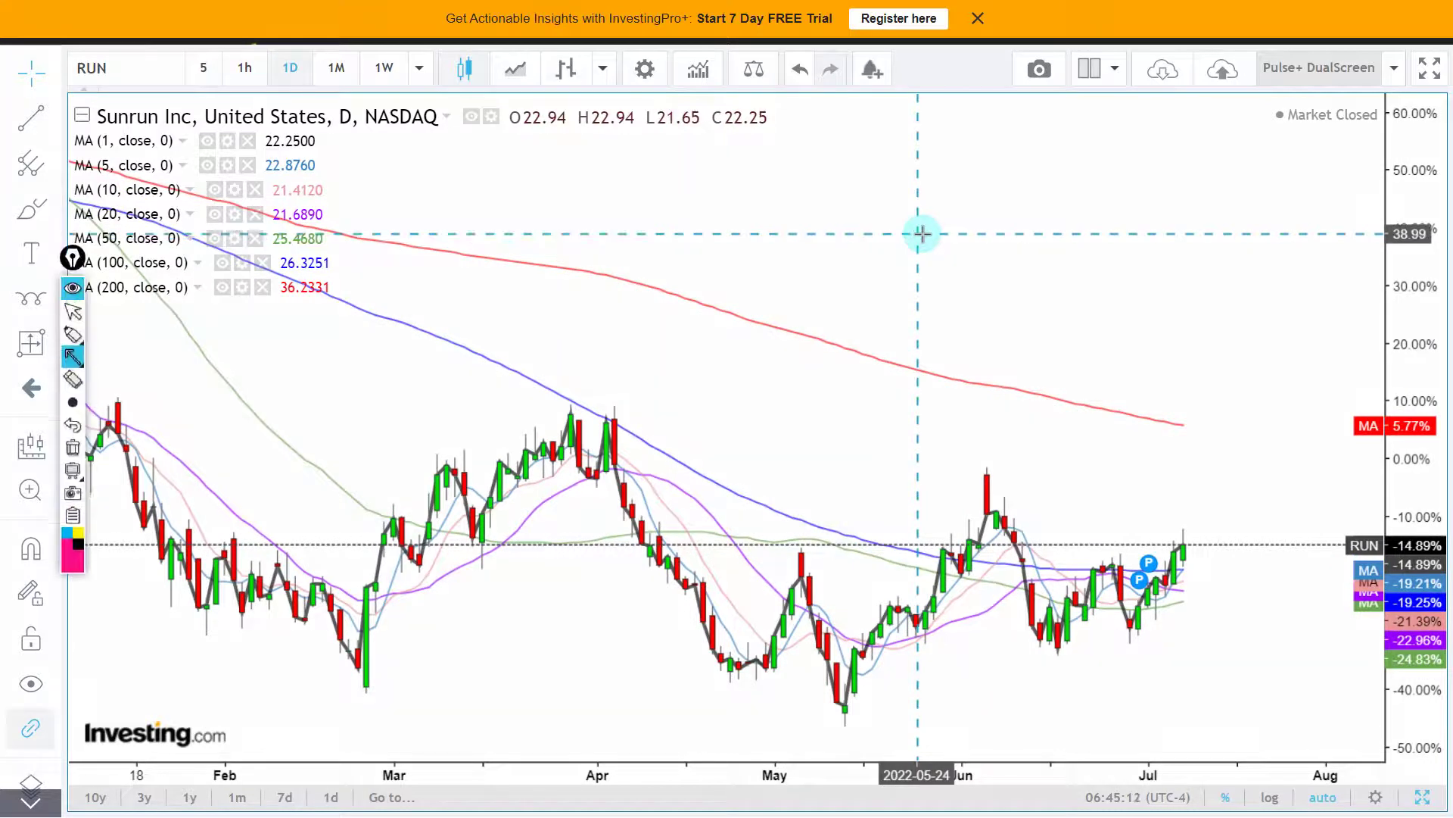
mouse_move(645, 217)
left_mouse_down()
mouse_move(553, 417)
mouse_move(568, 404)
left_mouse_up()
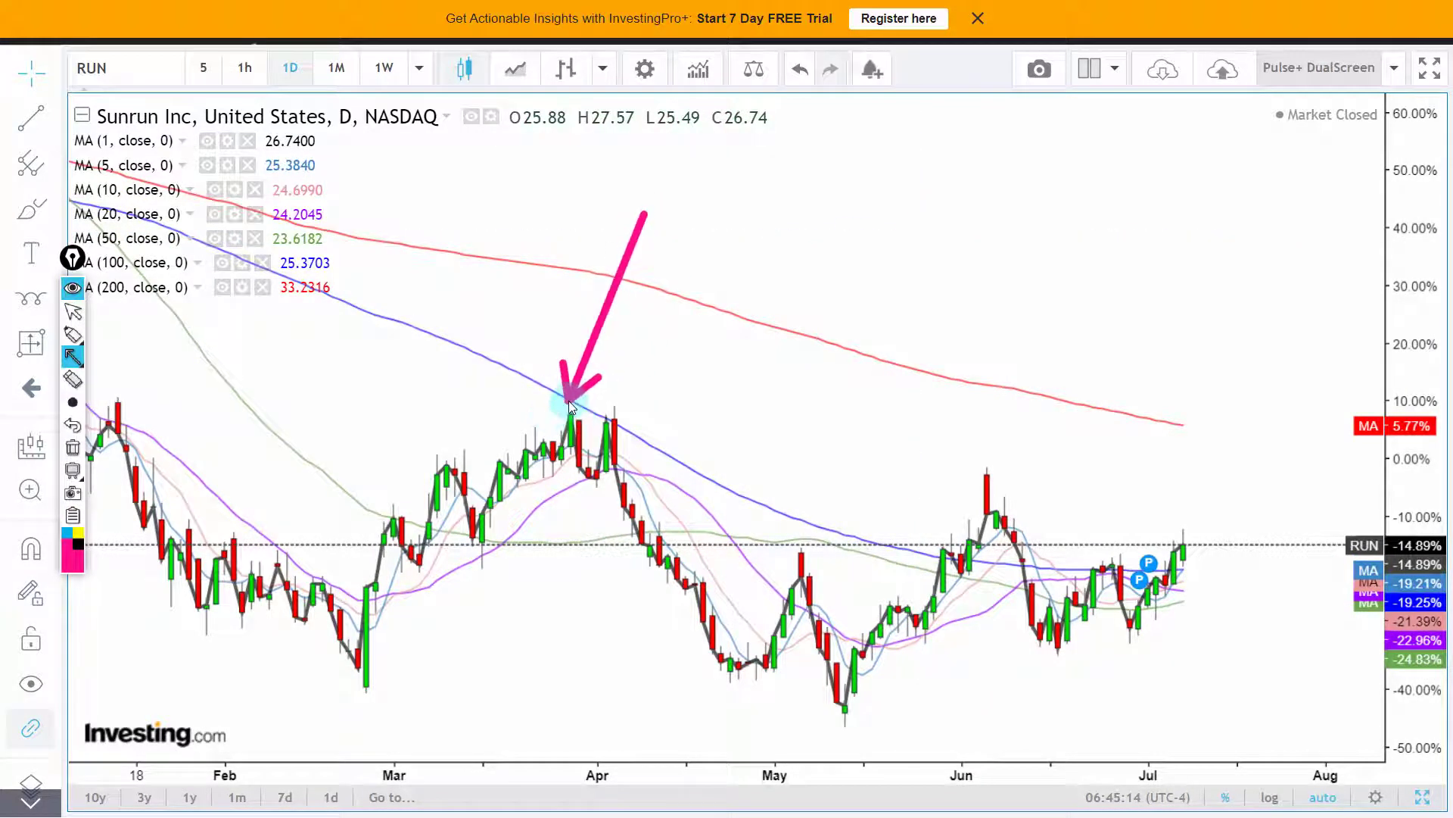
left_click_drag(774, 212, 609, 413)
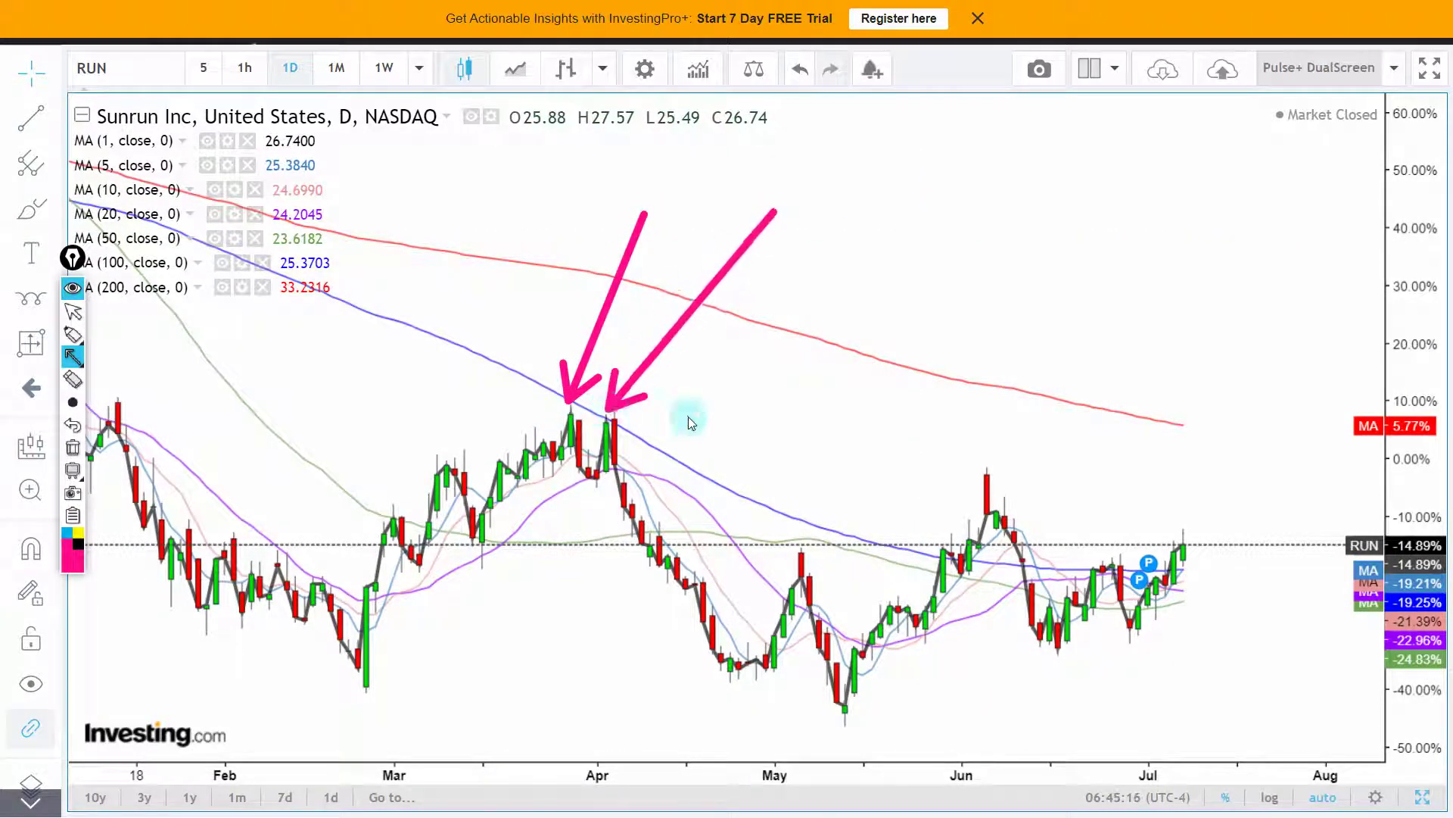
left_click_drag(1097, 343, 1090, 568)
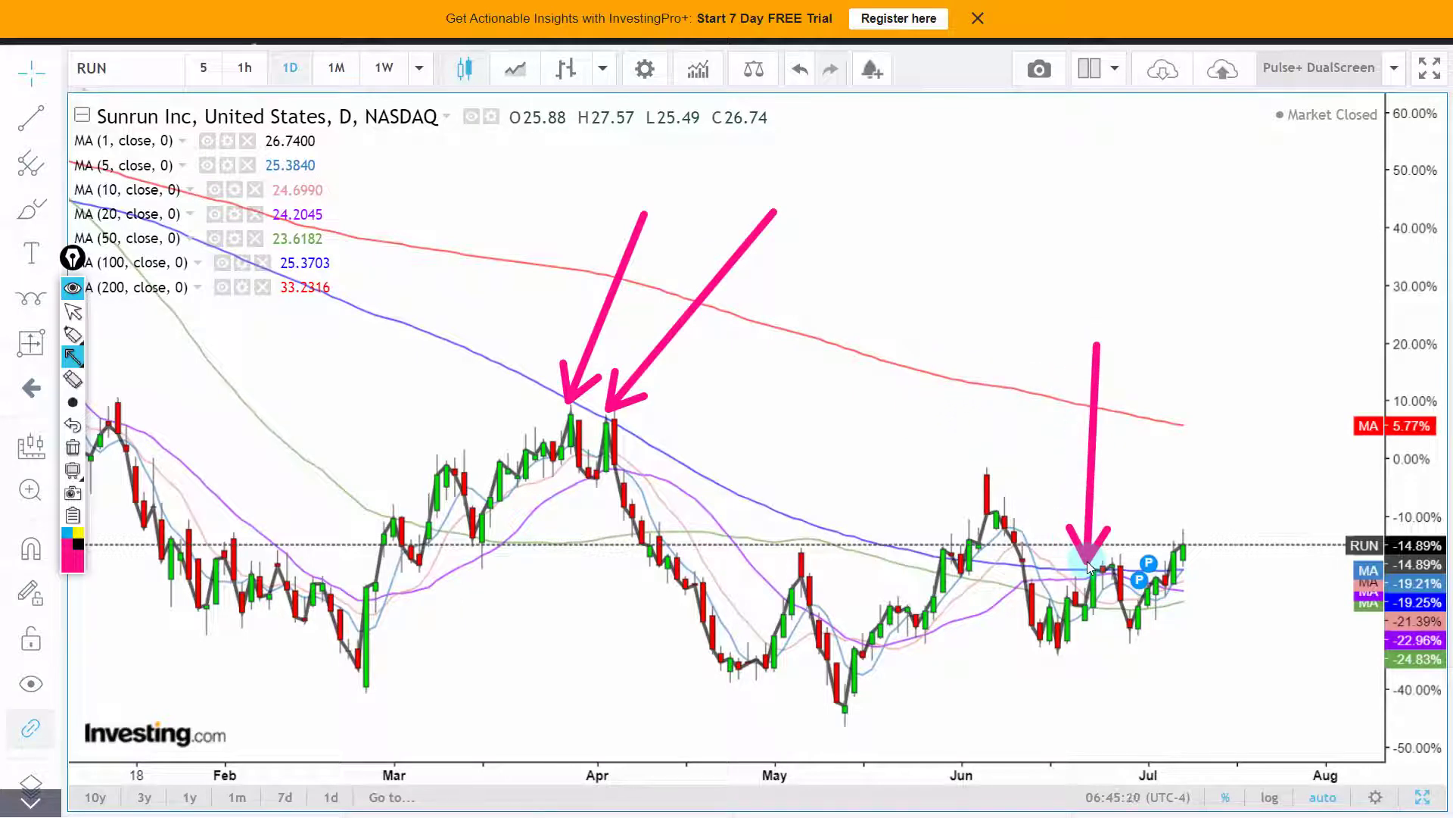
Mark Sunrun's early-June and July moves above the 100-day moving average with three blue arrows, and clear the annotations
key("2")
left_click_drag(978, 695, 966, 569)
mouse_move(1244, 693)
left_mouse_down()
mouse_move(1190, 580)
mouse_move(1175, 578)
left_mouse_up()
mouse_move(1327, 627)
left_mouse_down()
mouse_move(1211, 571)
mouse_move(1193, 580)
left_mouse_up()
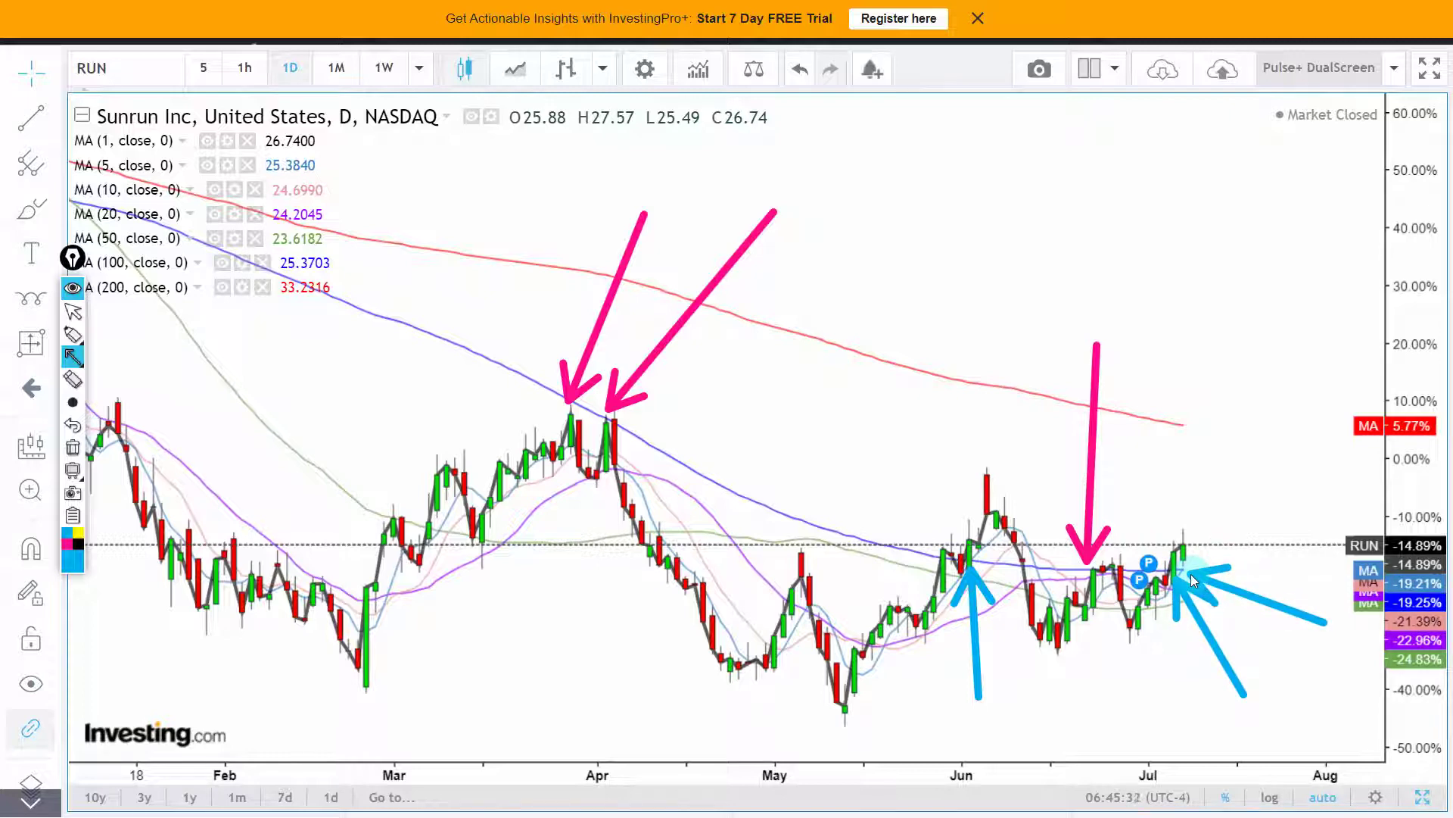
key("ctrl+shift+5")
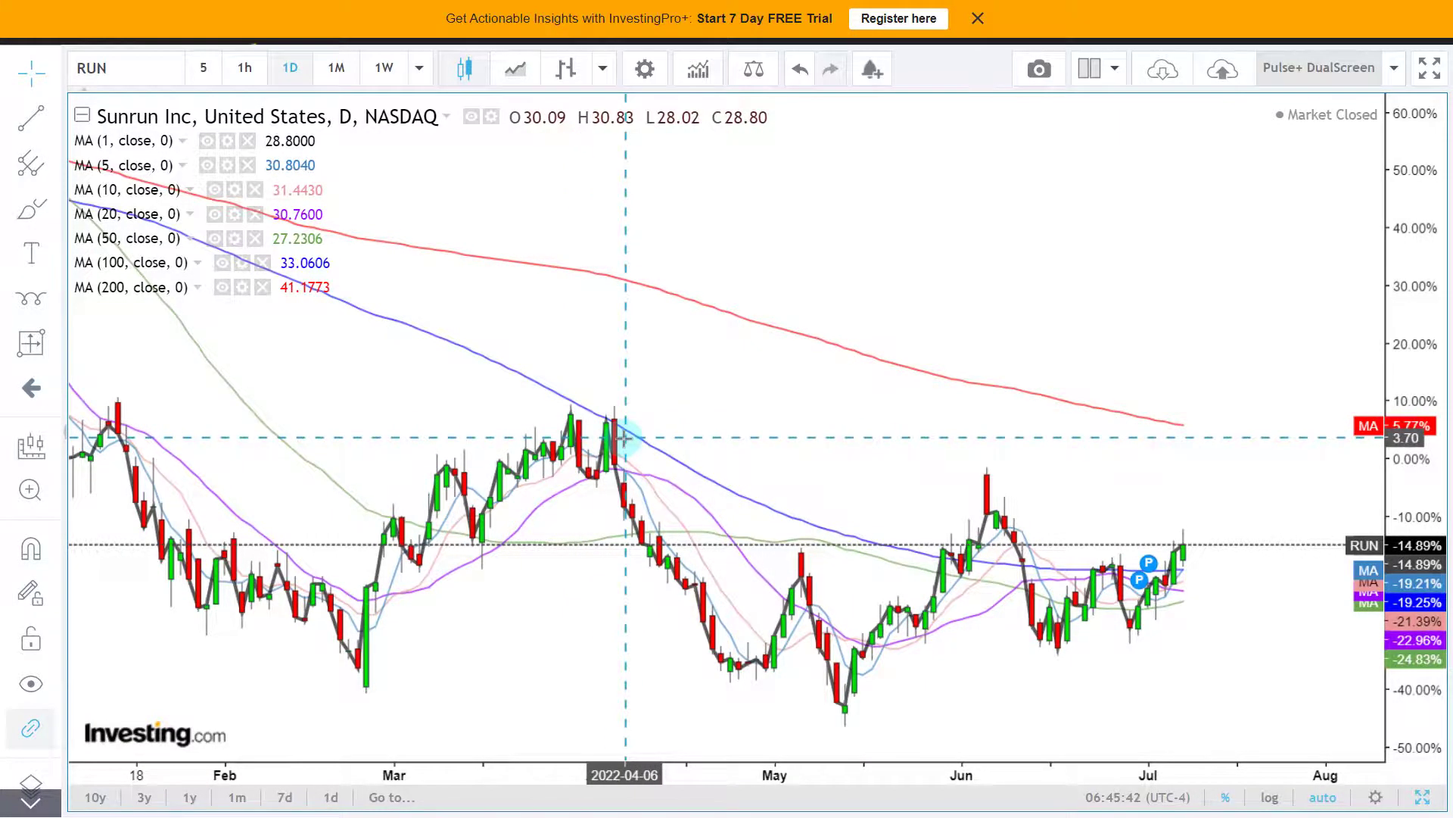
Highlight in blue Sunrun's early-June swing above the 100-day moving average and the late-June and July candles around it
scroll(832, 492, "up", 3)
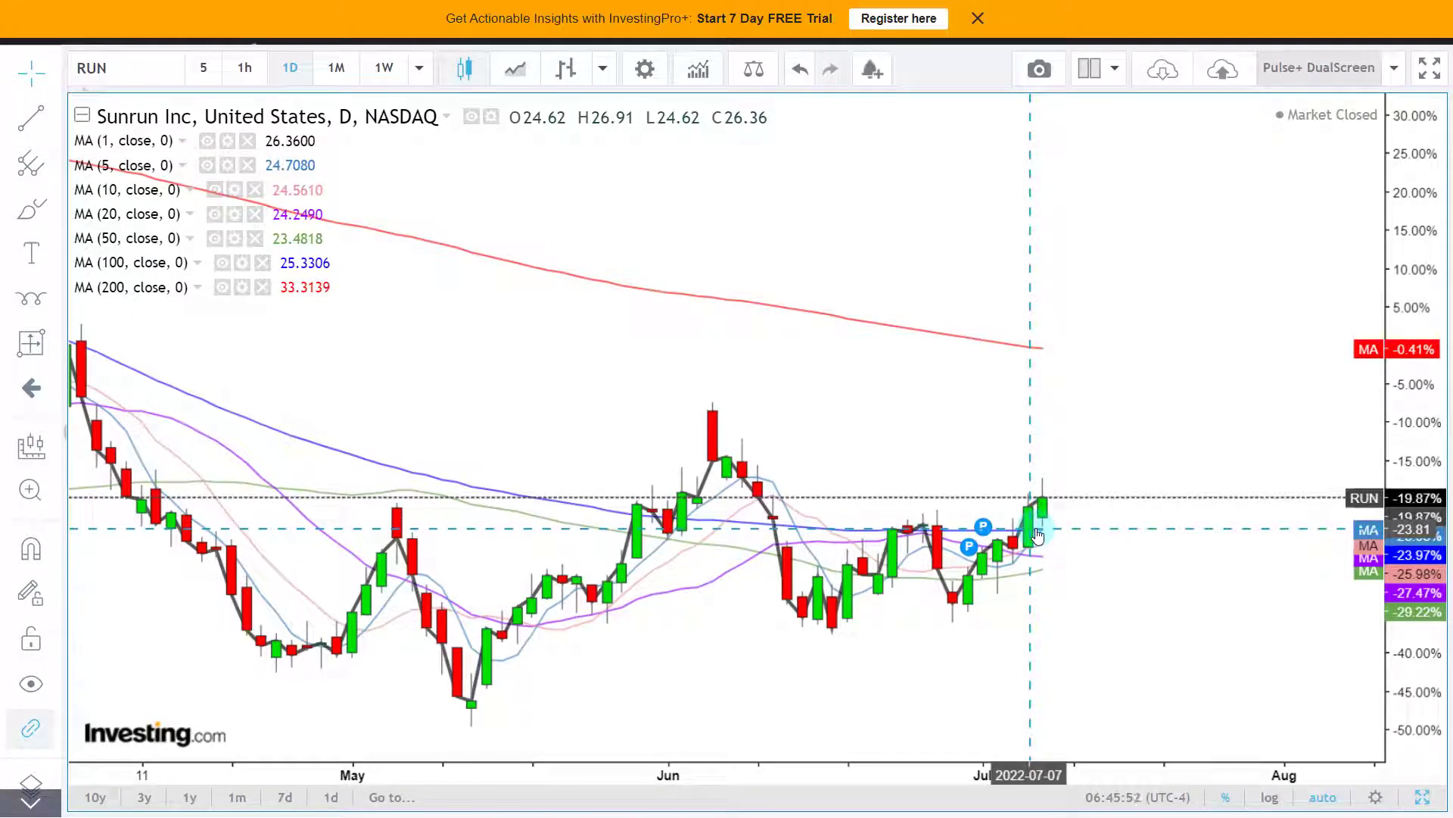
key("ctrl+shift+p")
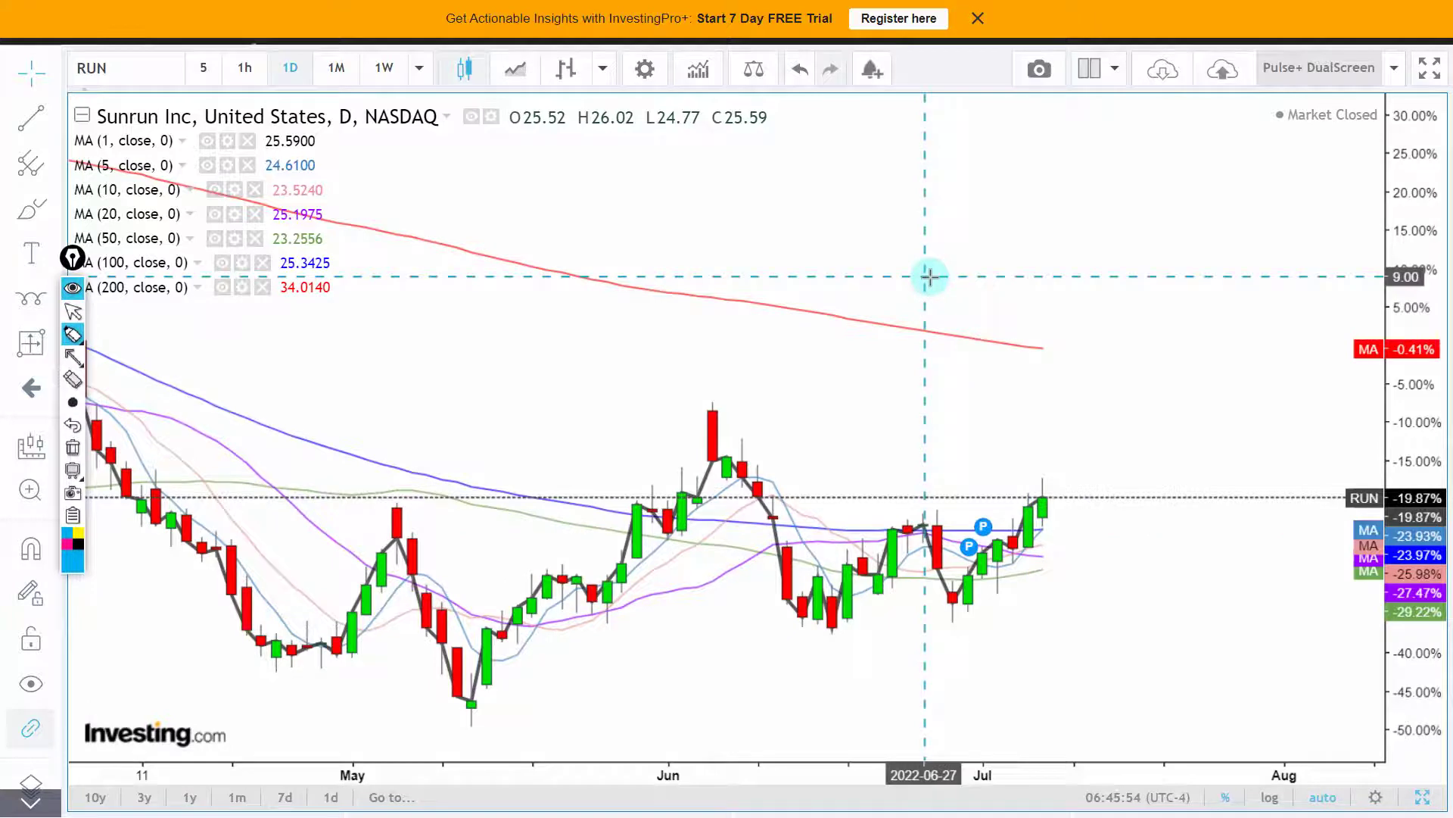
mouse_move(730, 444)
left_mouse_down()
mouse_move(757, 530)
mouse_move(718, 509)
mouse_move(713, 482)
left_mouse_up()
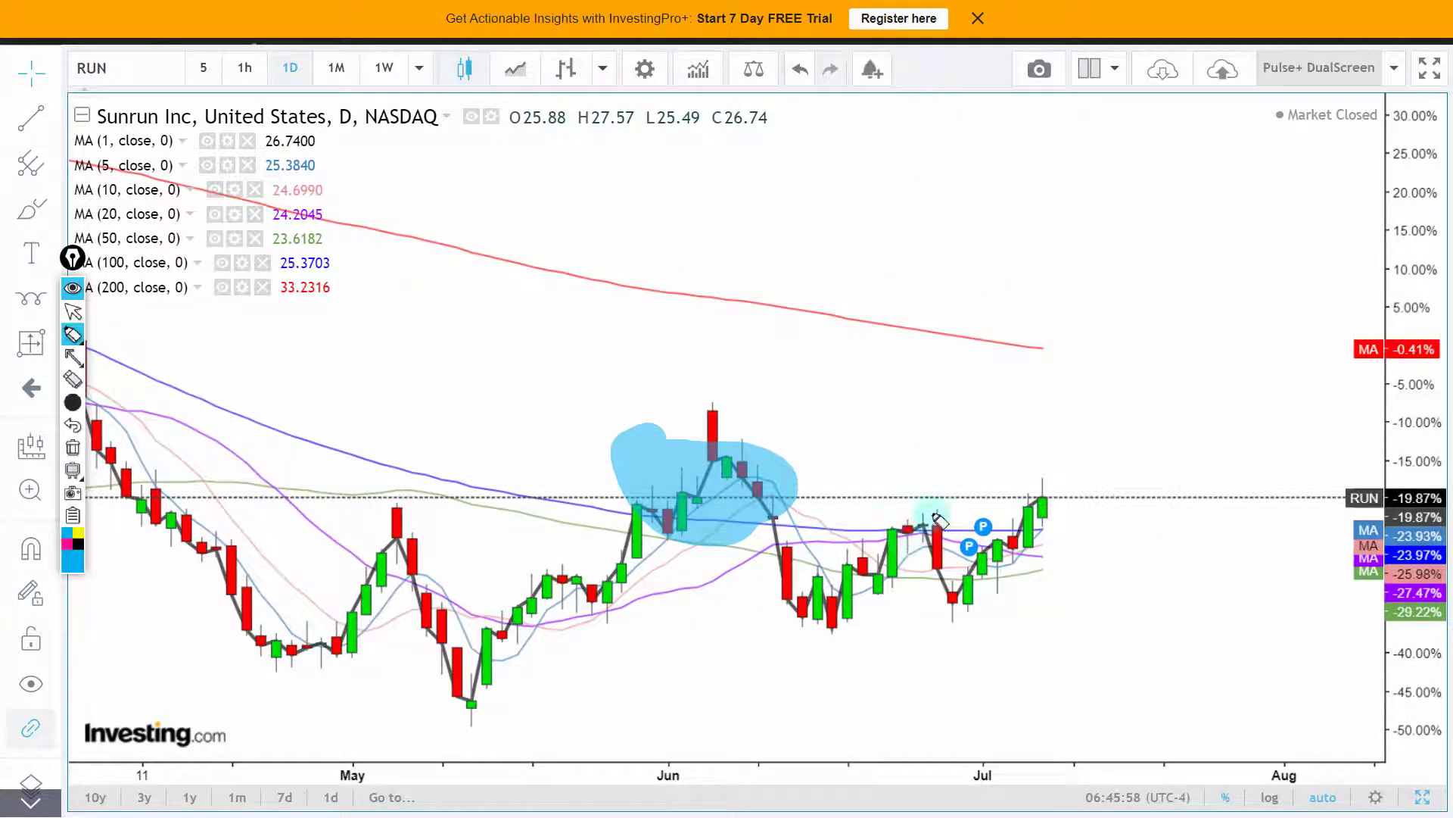
left_click_drag(1044, 510, 1048, 511)
left_click_drag(931, 579, 925, 560)
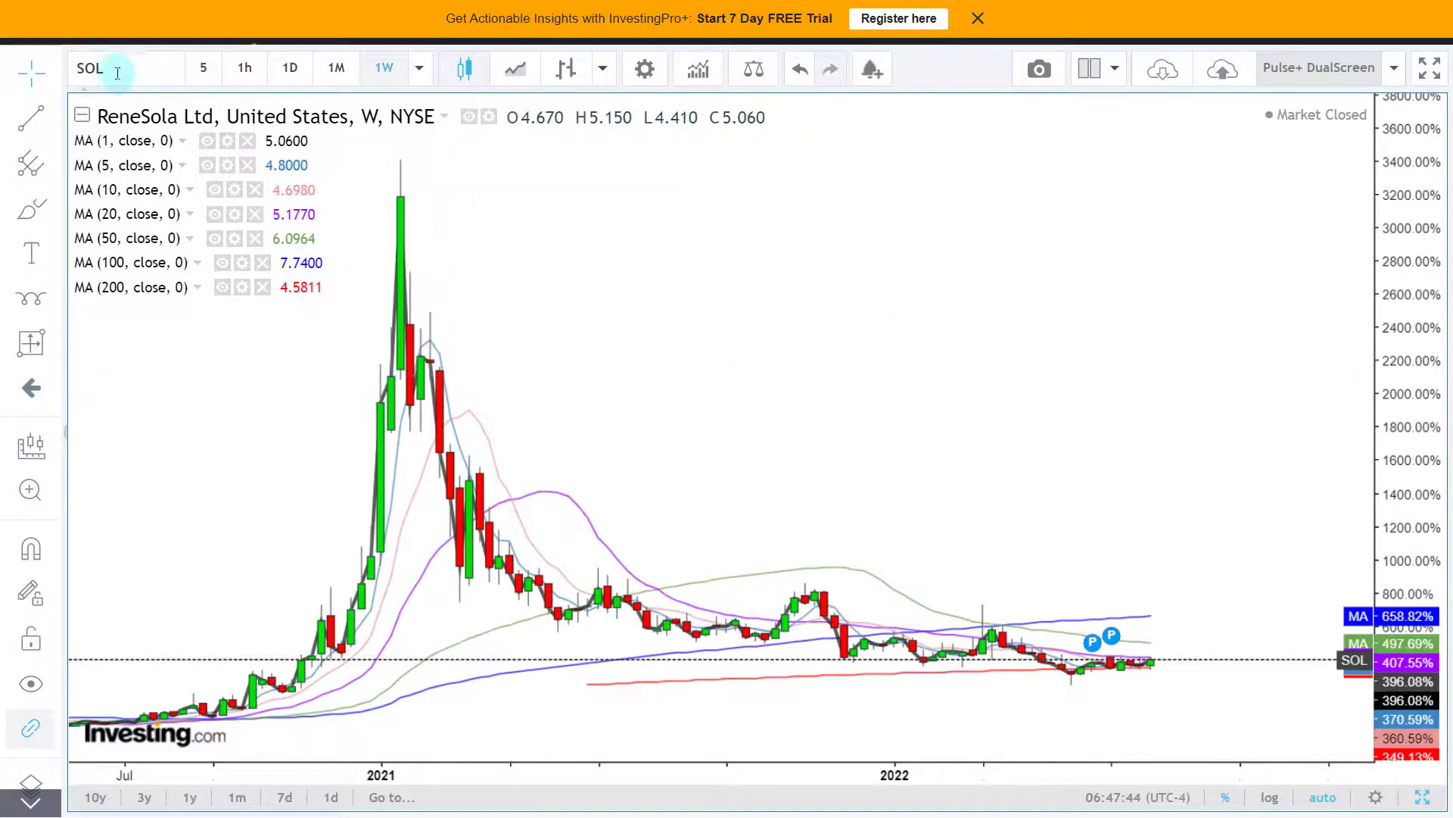
On ReneSola's (SOL) weekly chart, mark the candles finding support at the 200-week moving average since late May 2022 with four blue arrows
left_click_drag(503, 366, 715, 369)
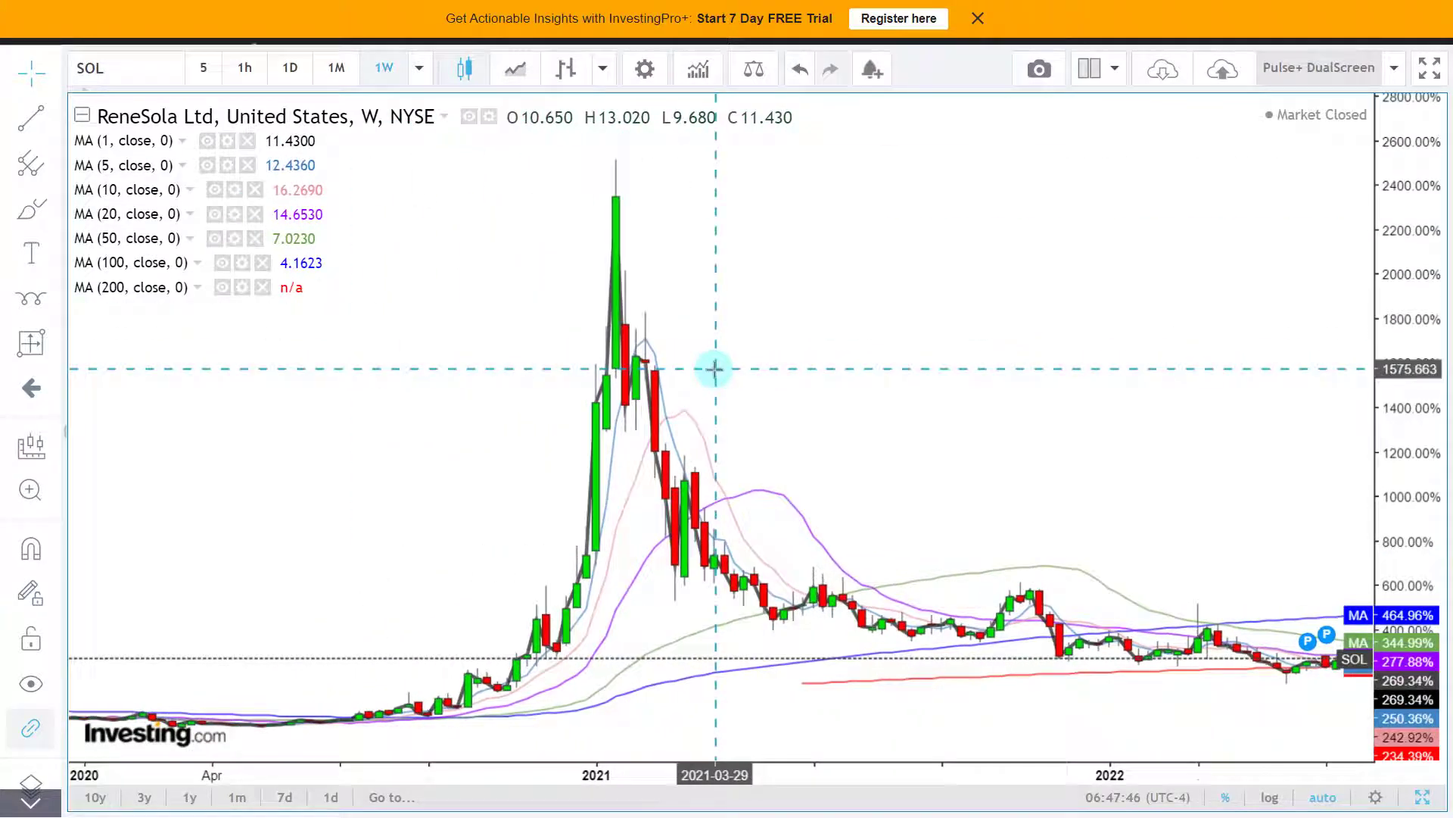
scroll(714, 369, "up", 10)
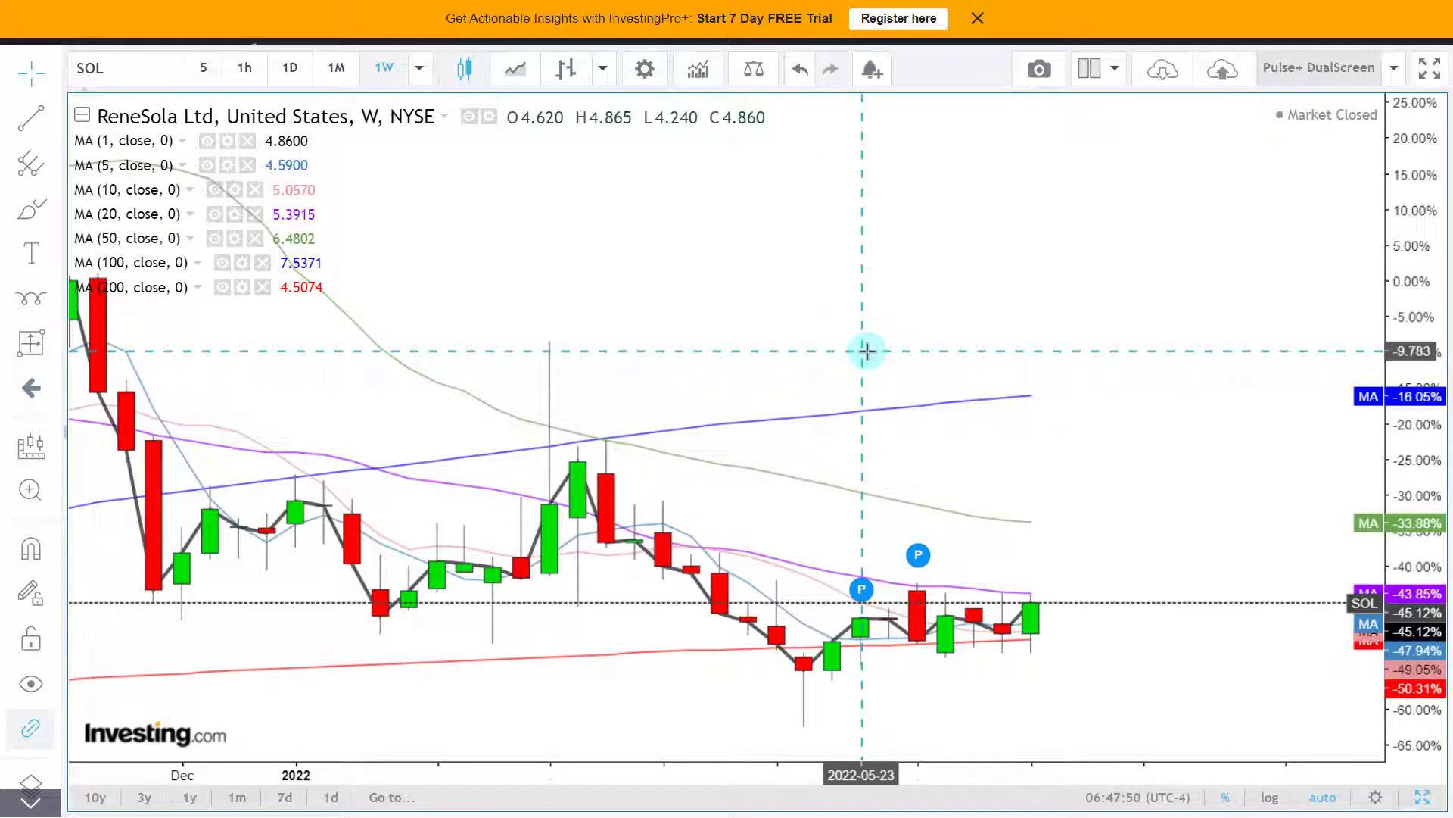
key("ctrl+shift+d")
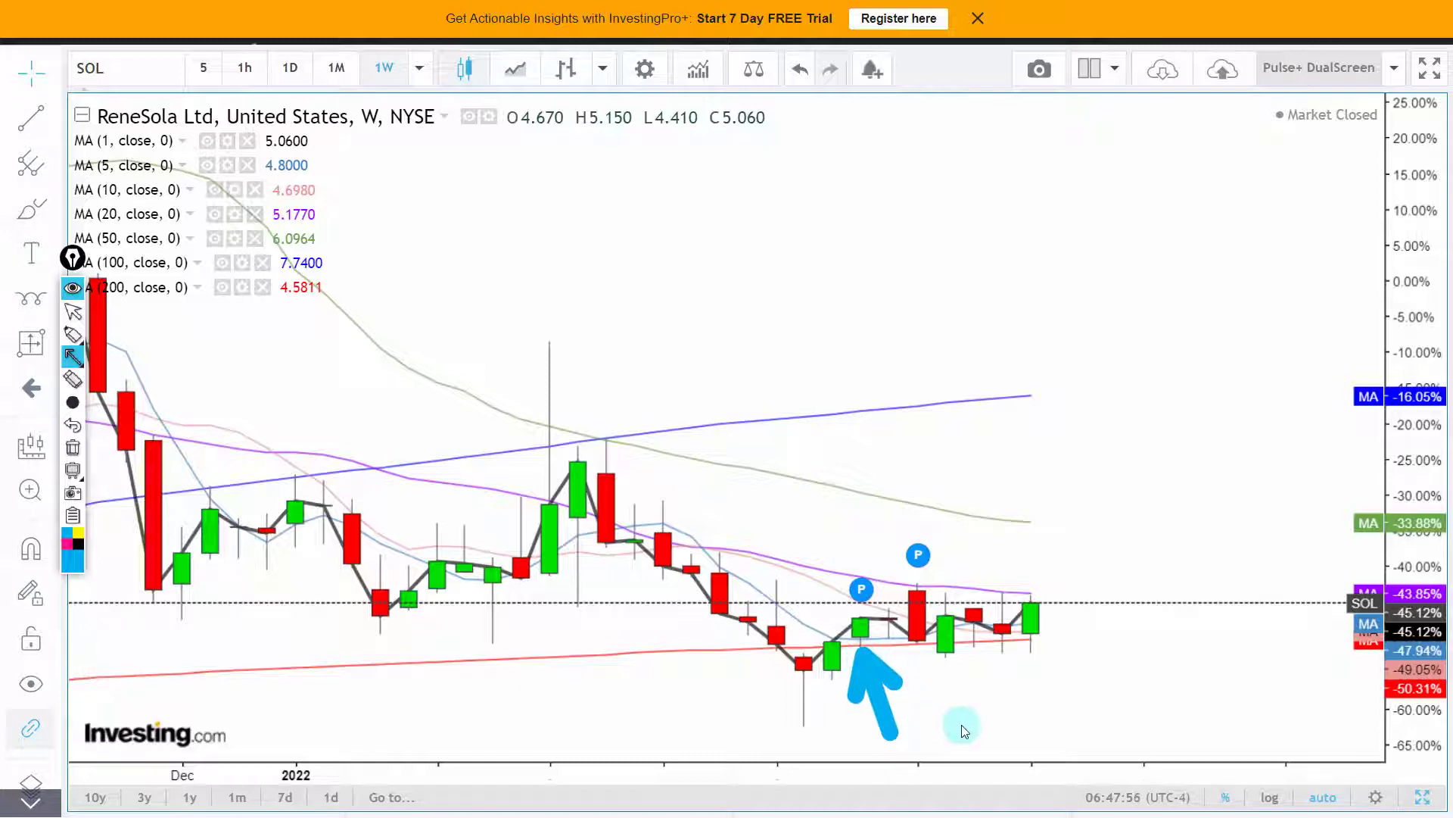
left_click_drag(966, 736, 916, 652)
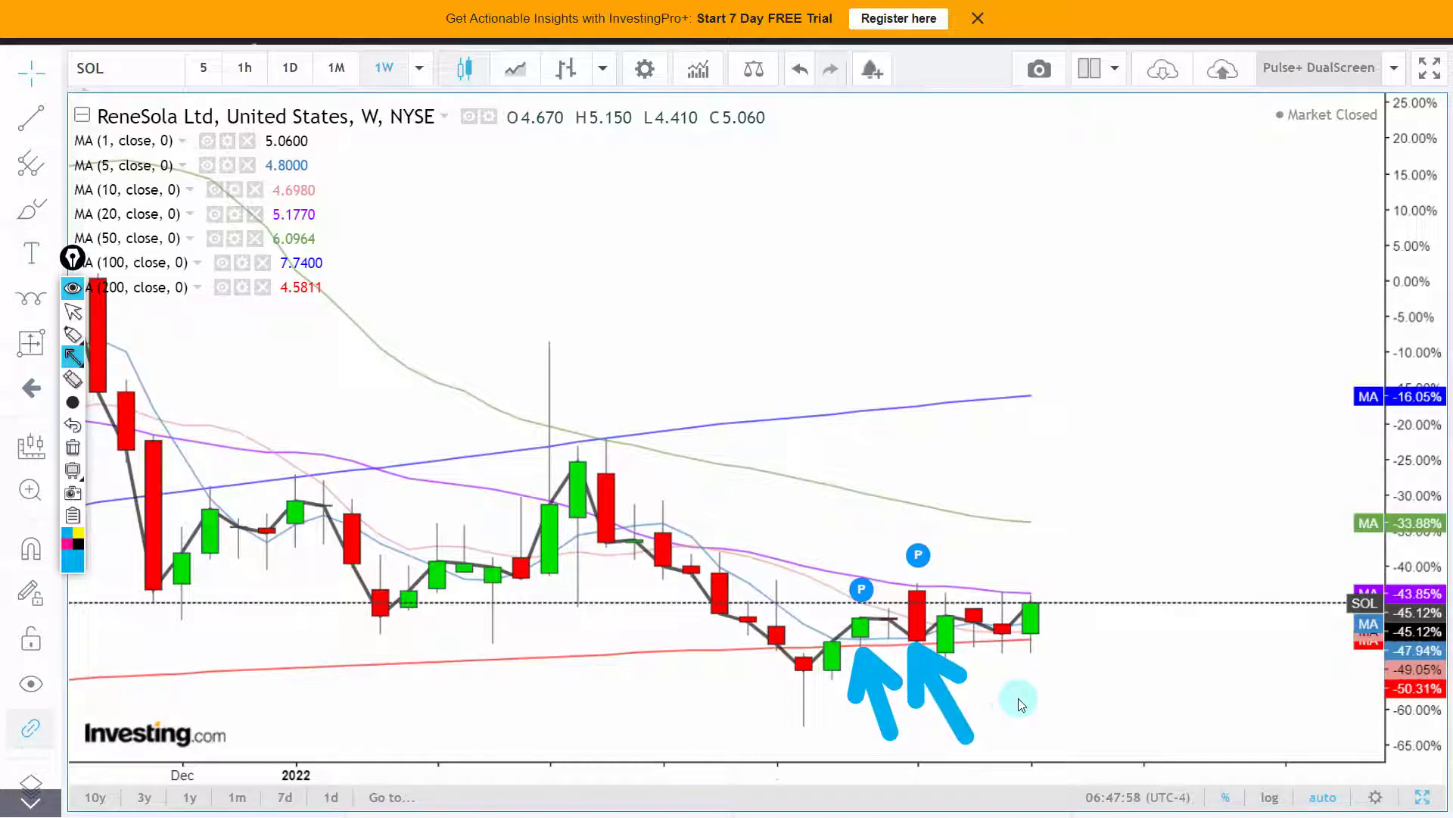
left_click_drag(1106, 703, 1037, 651)
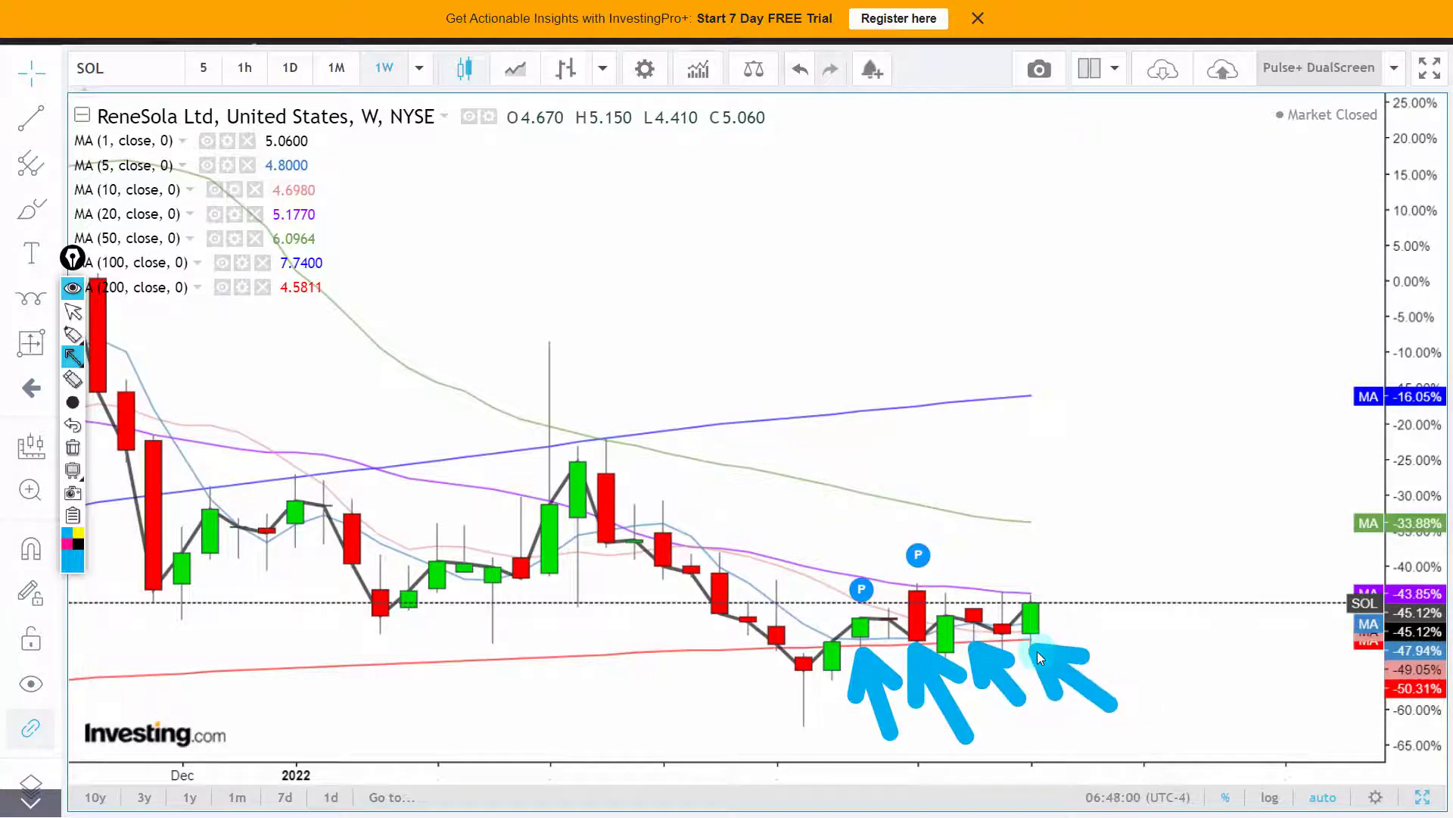
Mark ReneSola's 20-week moving average resistance with five pink arrows, clear the annotations and review the longer weekly price history
key("p")
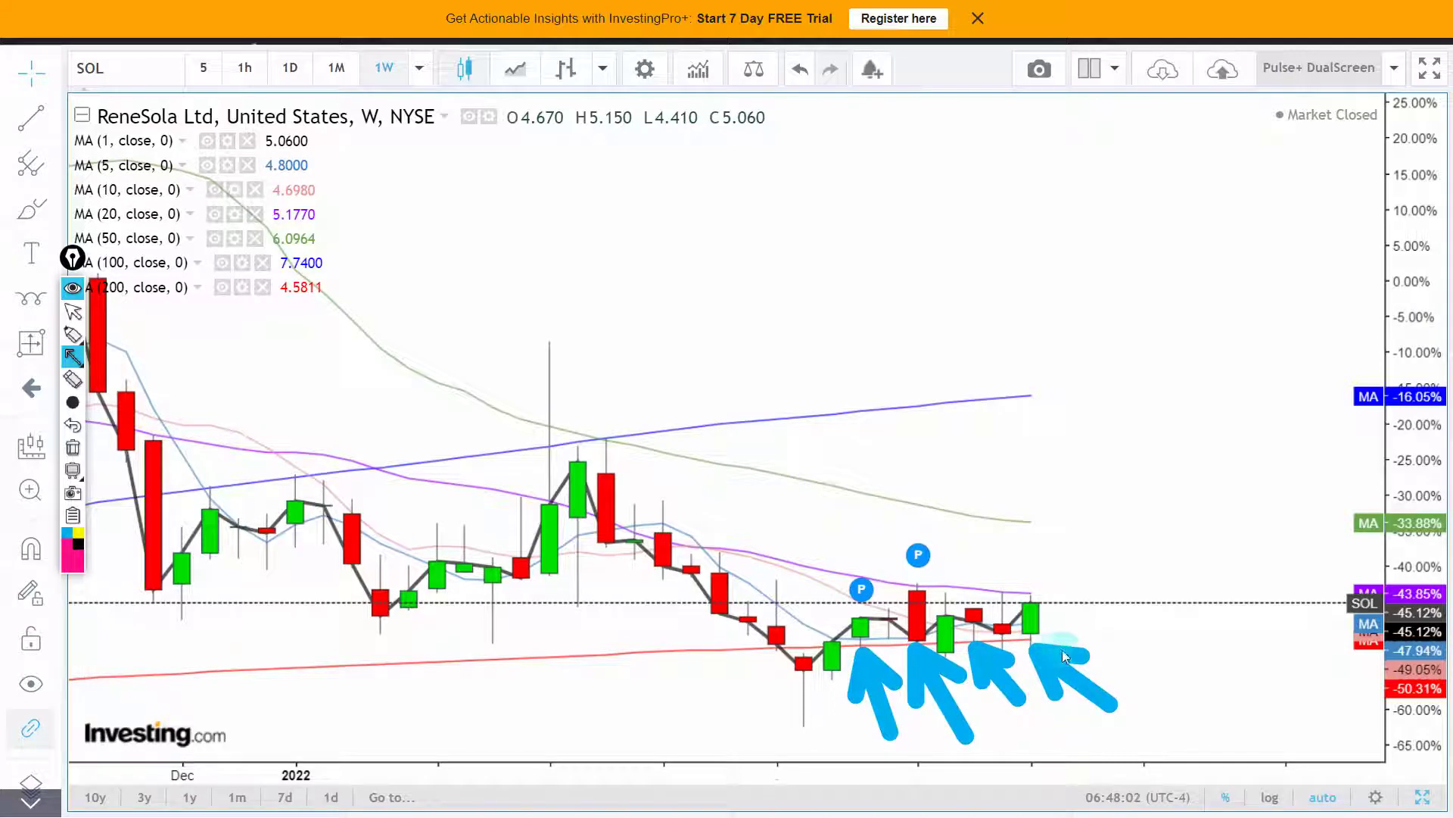
left_click_drag(1041, 460, 1023, 578)
left_click_drag(972, 479, 994, 577)
left_click_drag(911, 530, 902, 552)
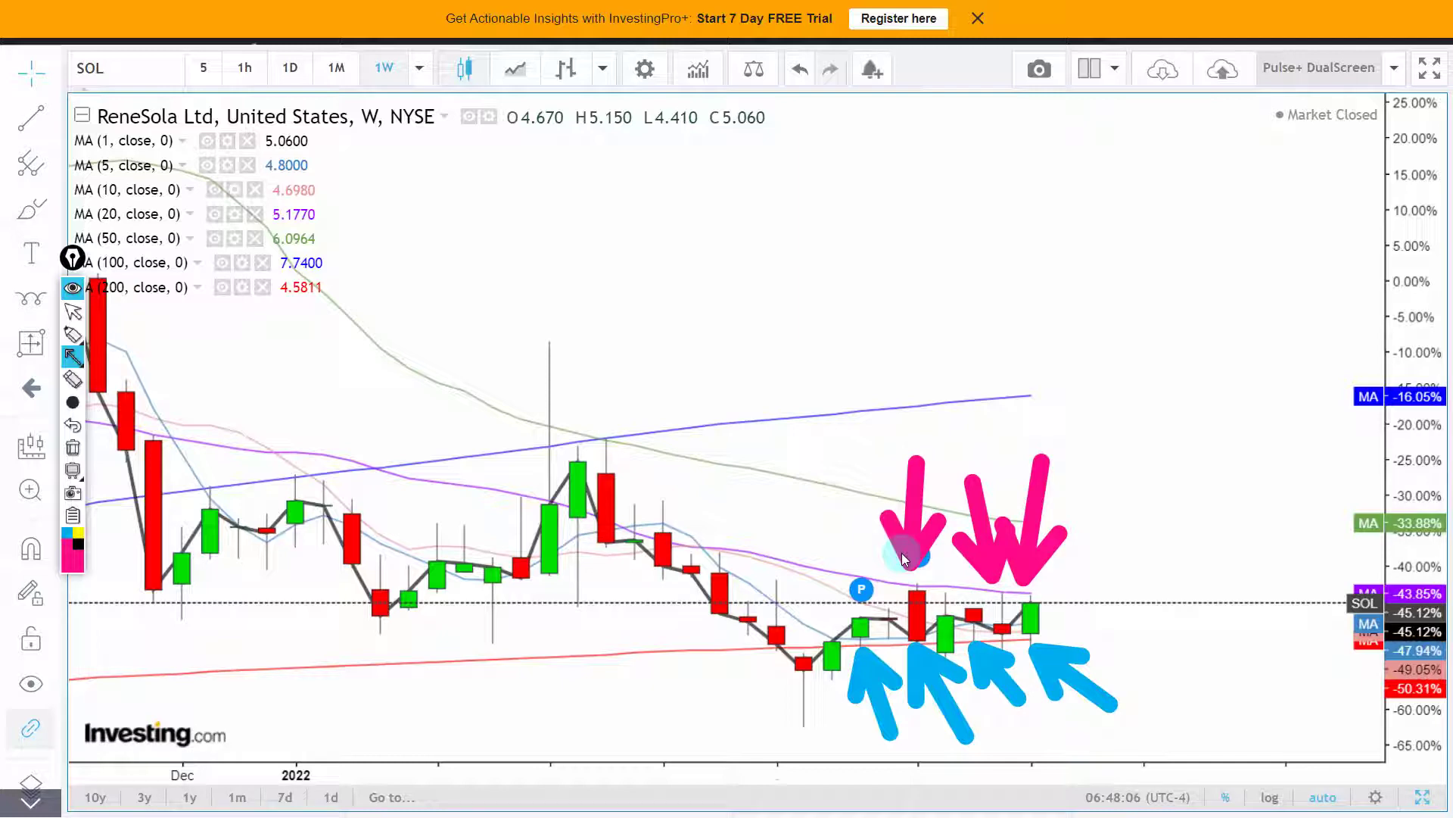
left_click_drag(770, 426, 777, 493)
left_click_drag(701, 436, 720, 475)
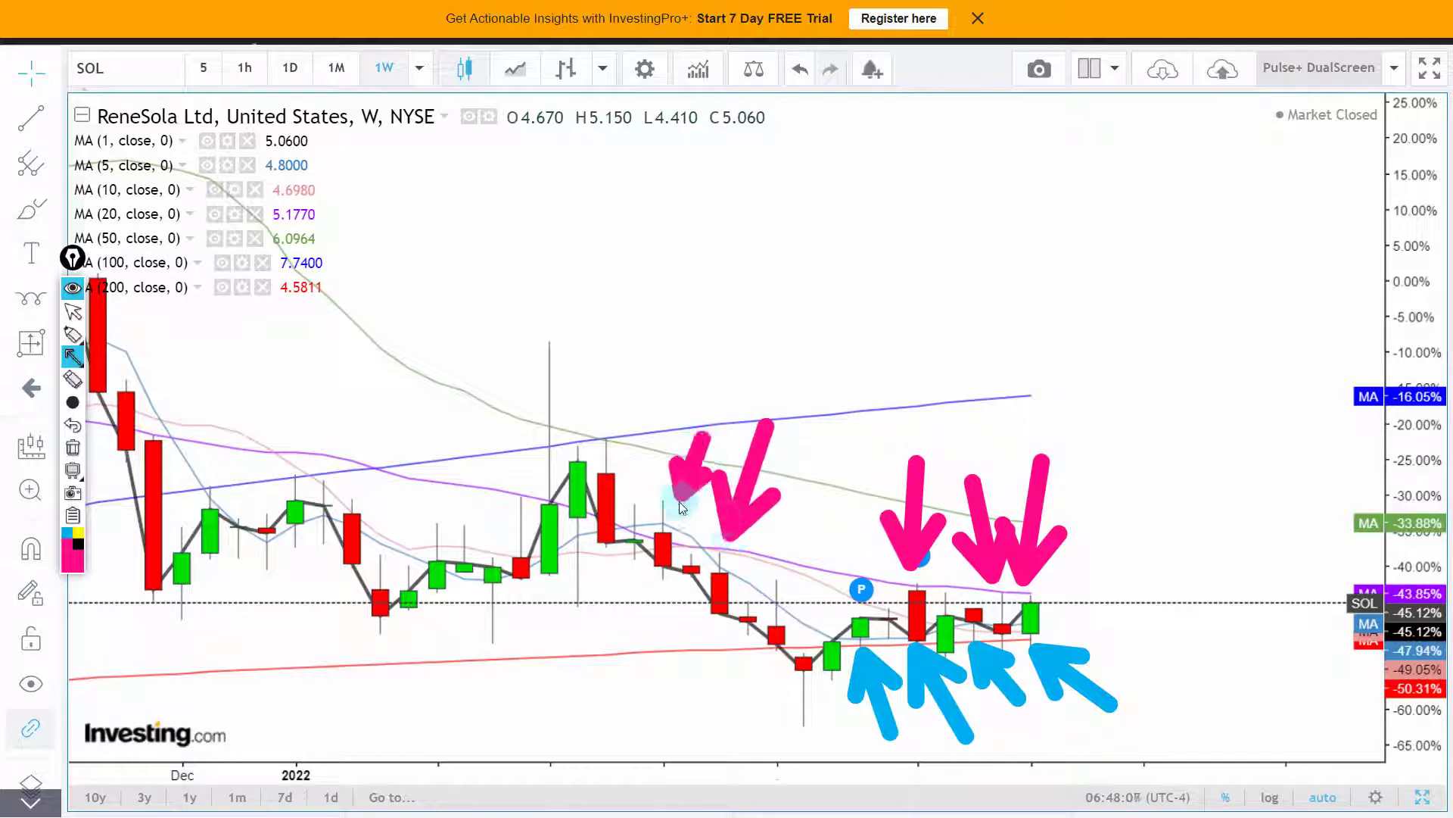
key("Escape")
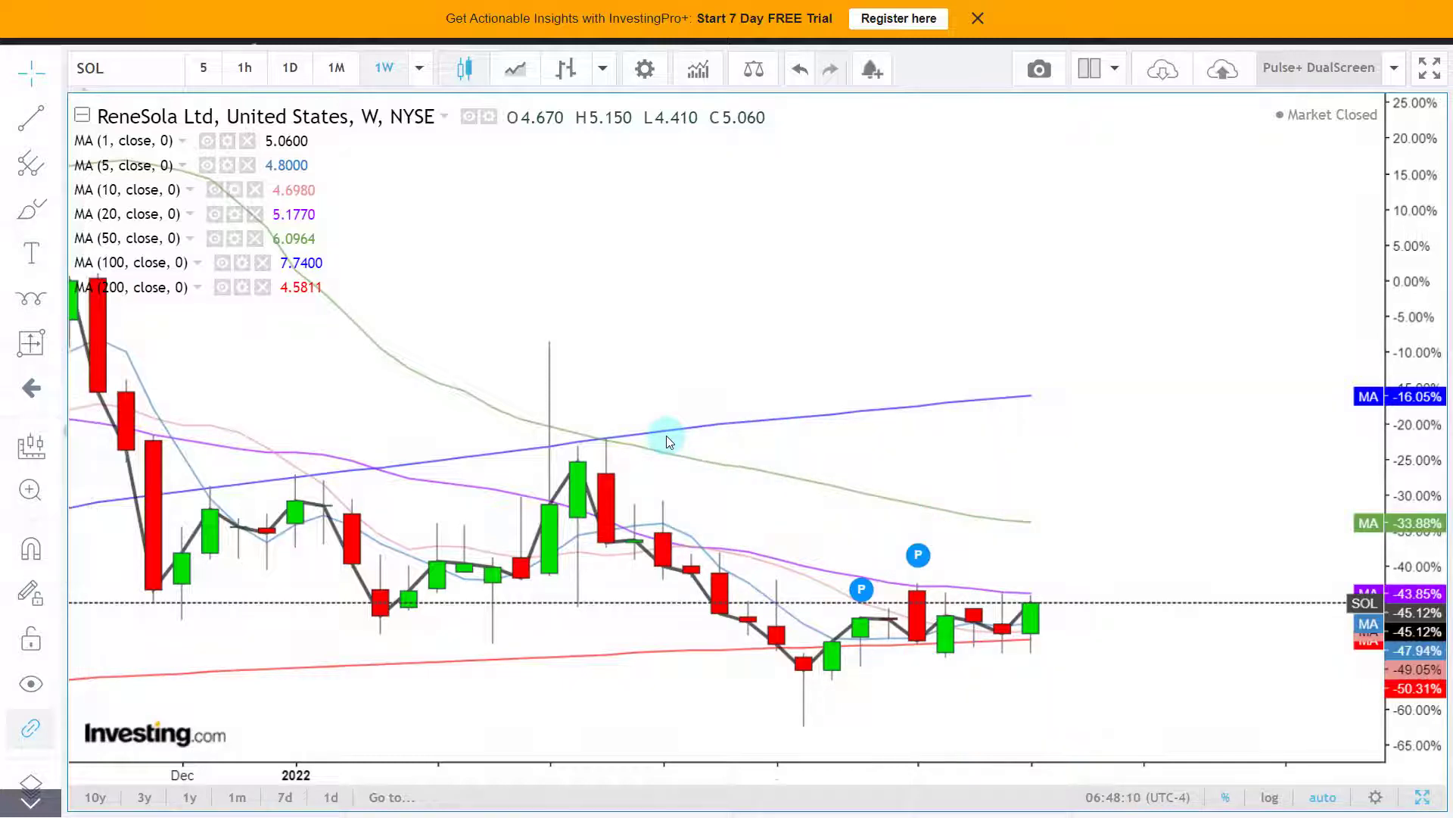
scroll(681, 417, "down", 2)
scroll(681, 417, "down", 2)
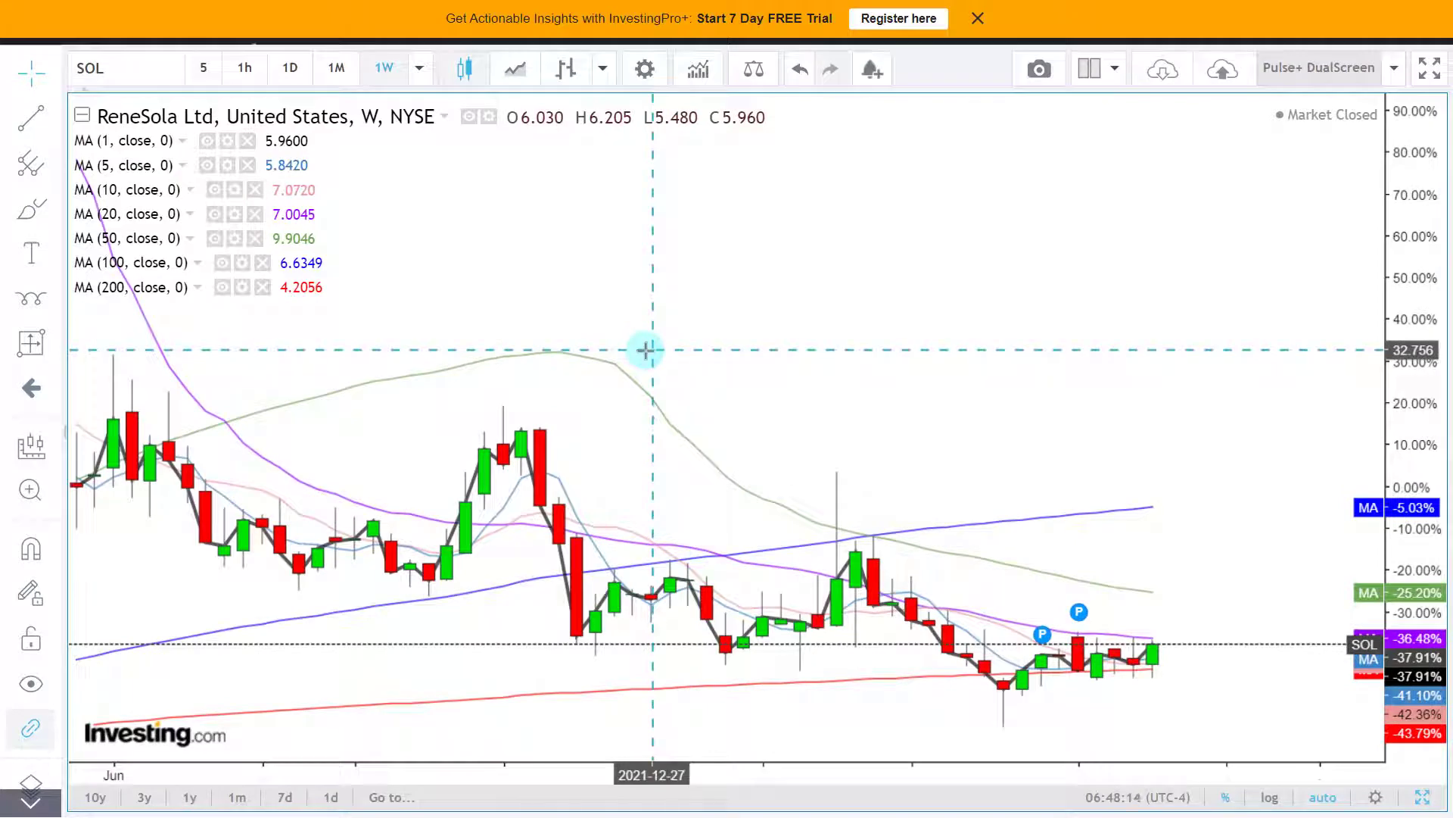
scroll(646, 350, "down", 2)
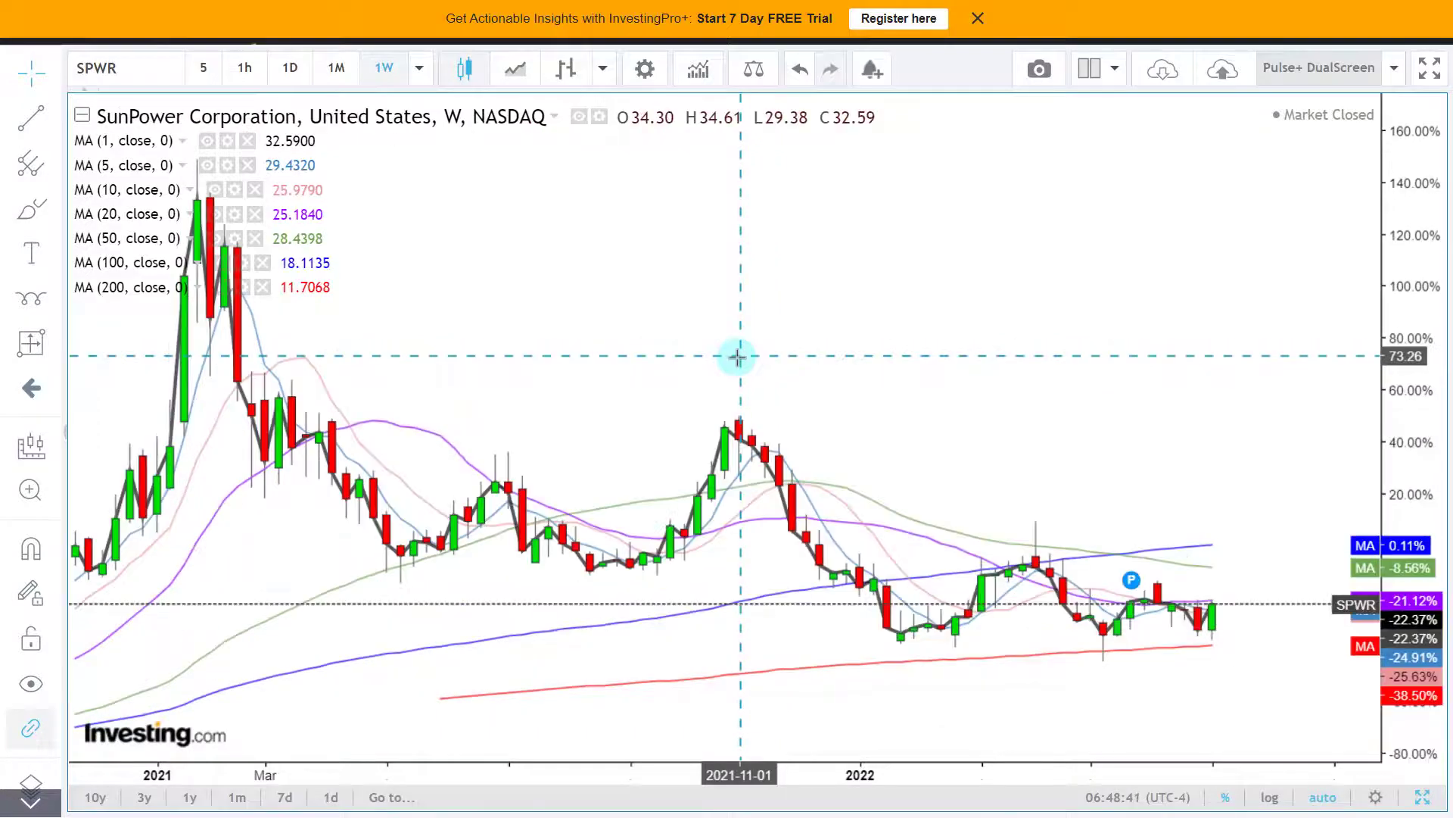
On SunPower's (SPWR) weekly 2022 candles, mark resistance around the 20-week moving average with four pink arrows, and clear the annotations
scroll(662, 328, "up", 3)
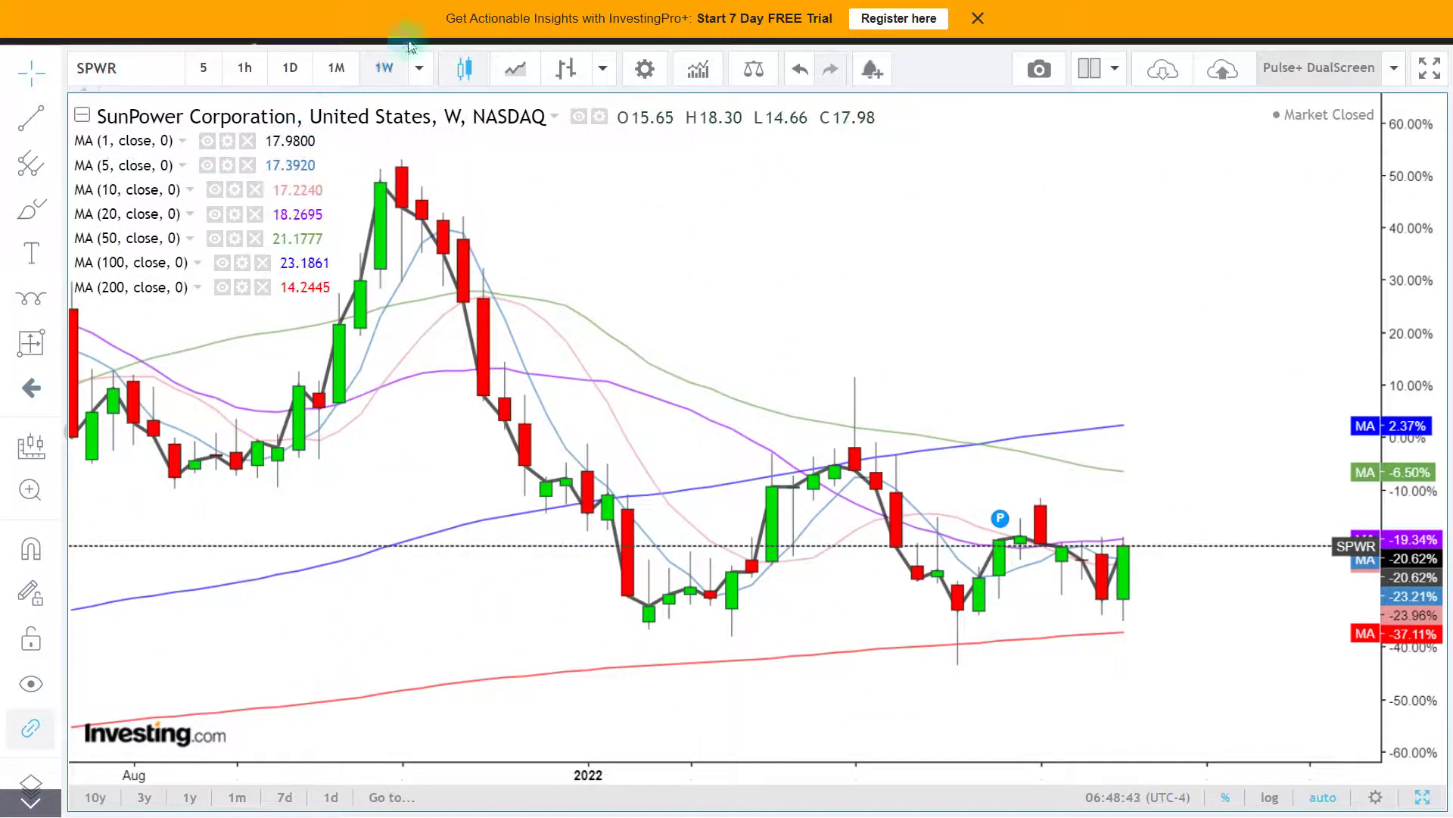
scroll(651, 343, "up", 4)
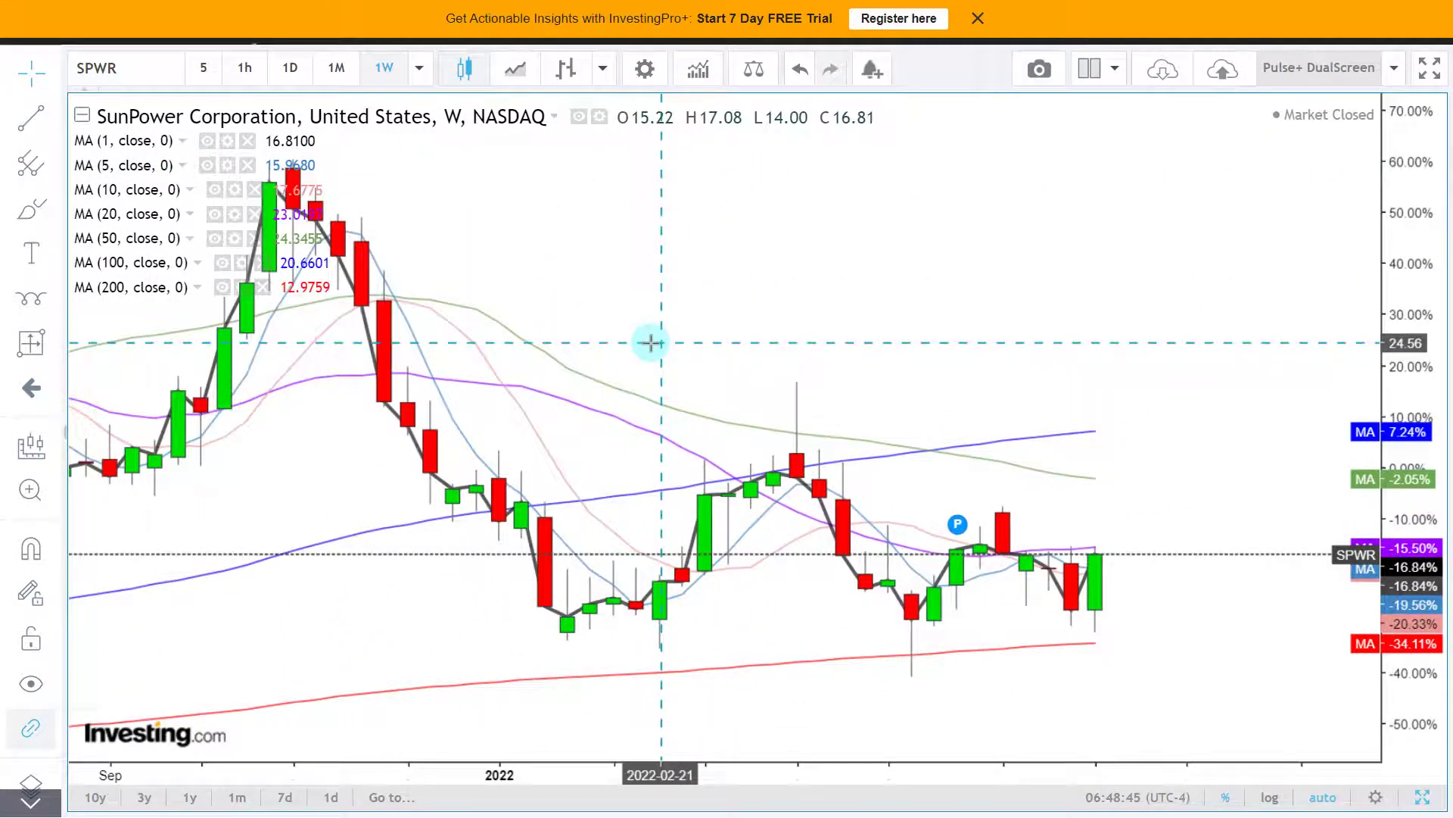
left_click_drag(650, 342, 886, 399)
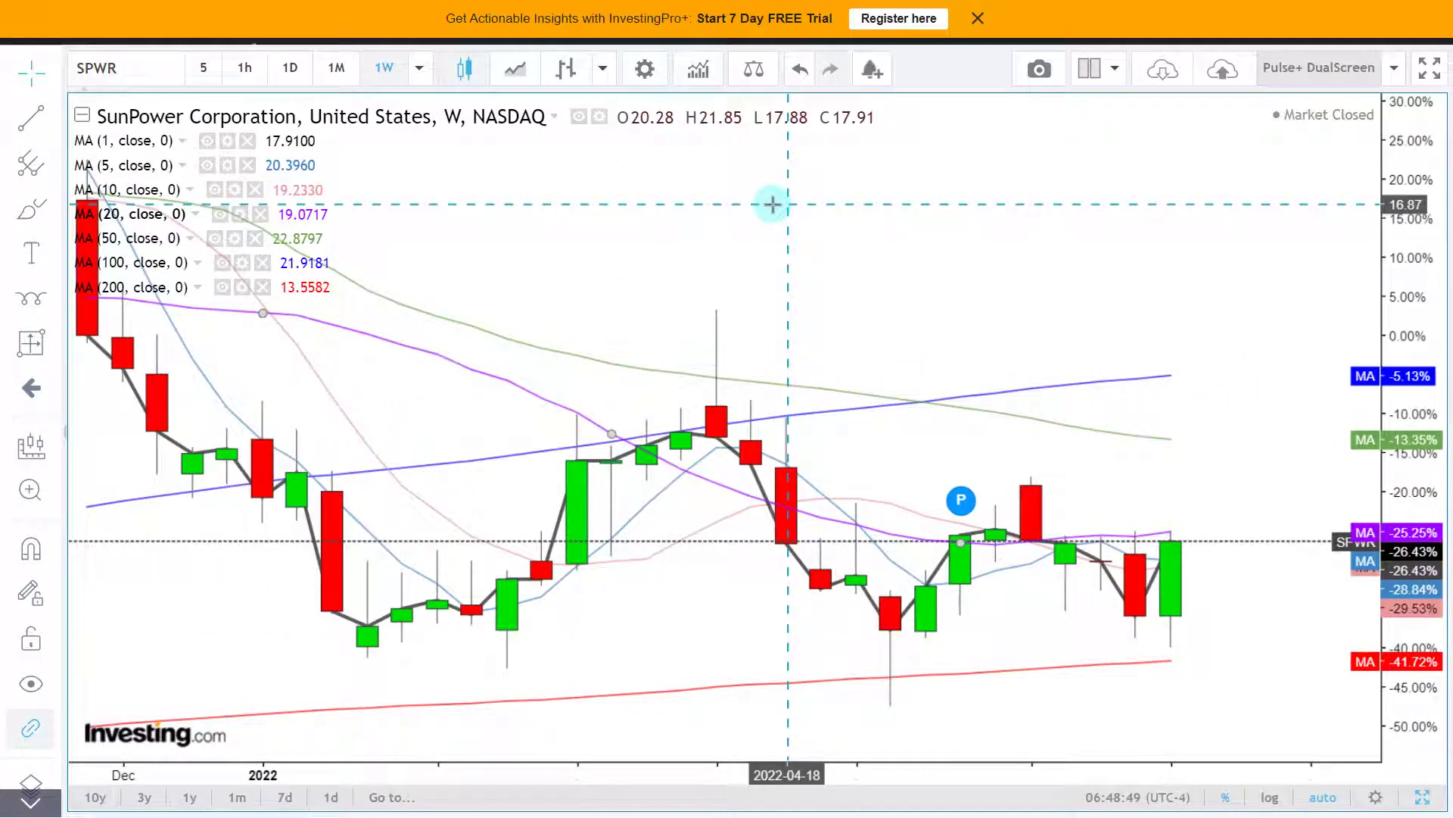
left_click_drag(654, 248, 595, 402)
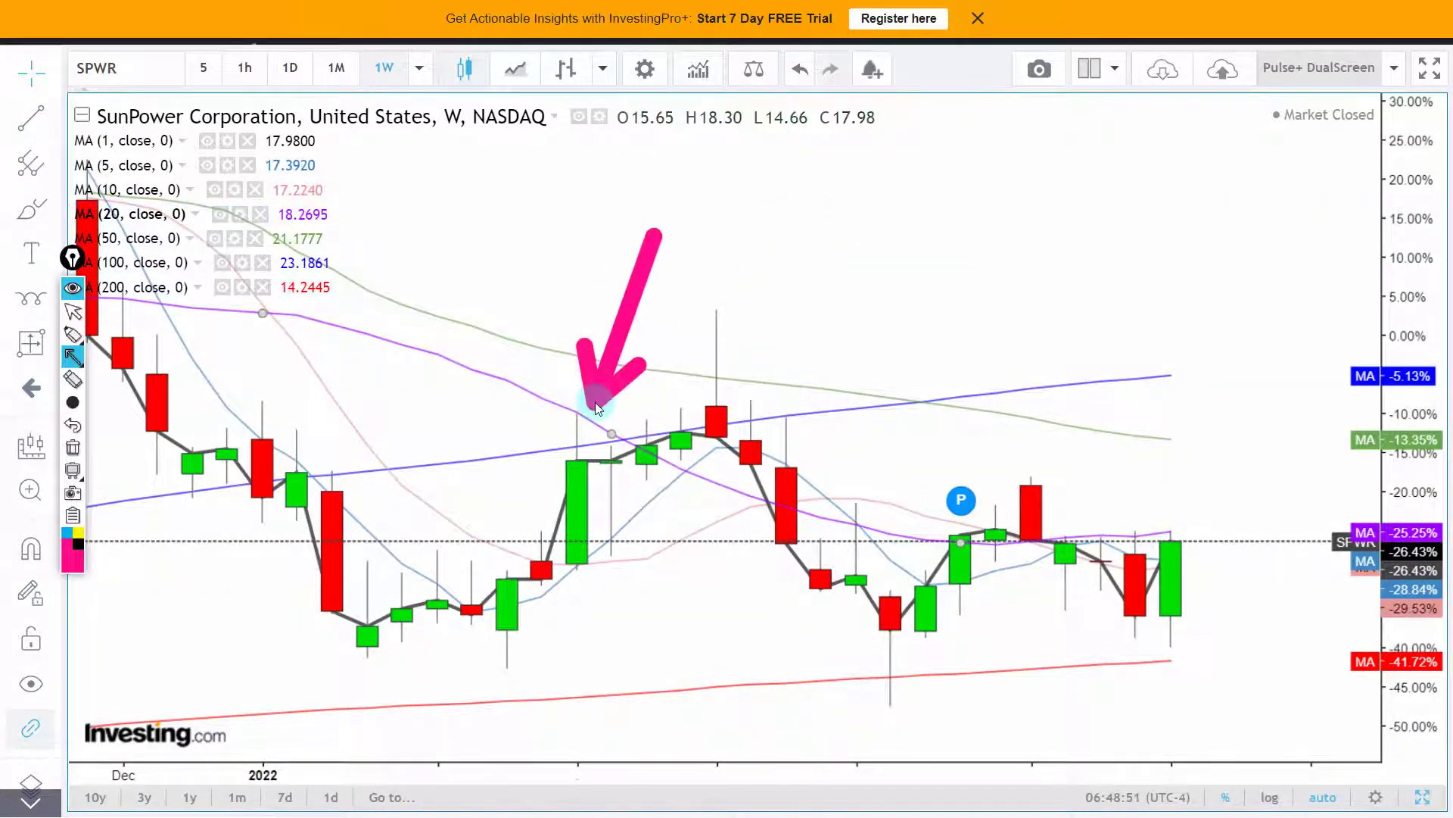
left_click_drag(875, 360, 851, 509)
mouse_move(1084, 394)
left_mouse_down()
mouse_move(1075, 428)
mouse_move(1098, 530)
left_mouse_up()
left_click_drag(1193, 373, 1160, 515)
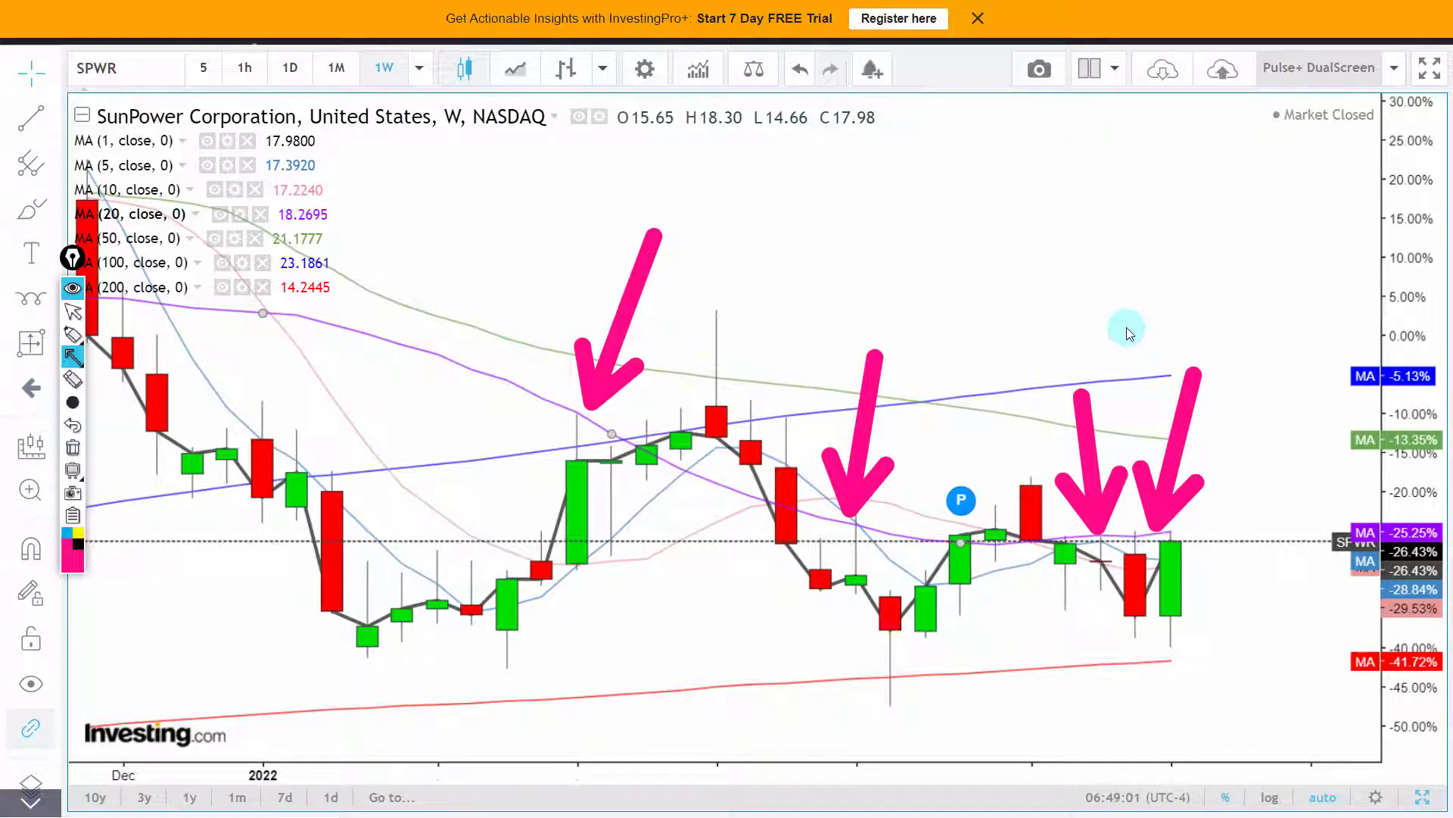
key("Escape")
Review SunPower's weekly candles against the 20- and 200-week moving averages, and select Canadian Solar's entry signal in the Excel watchlist
scroll(1065, 363, "down", 2)
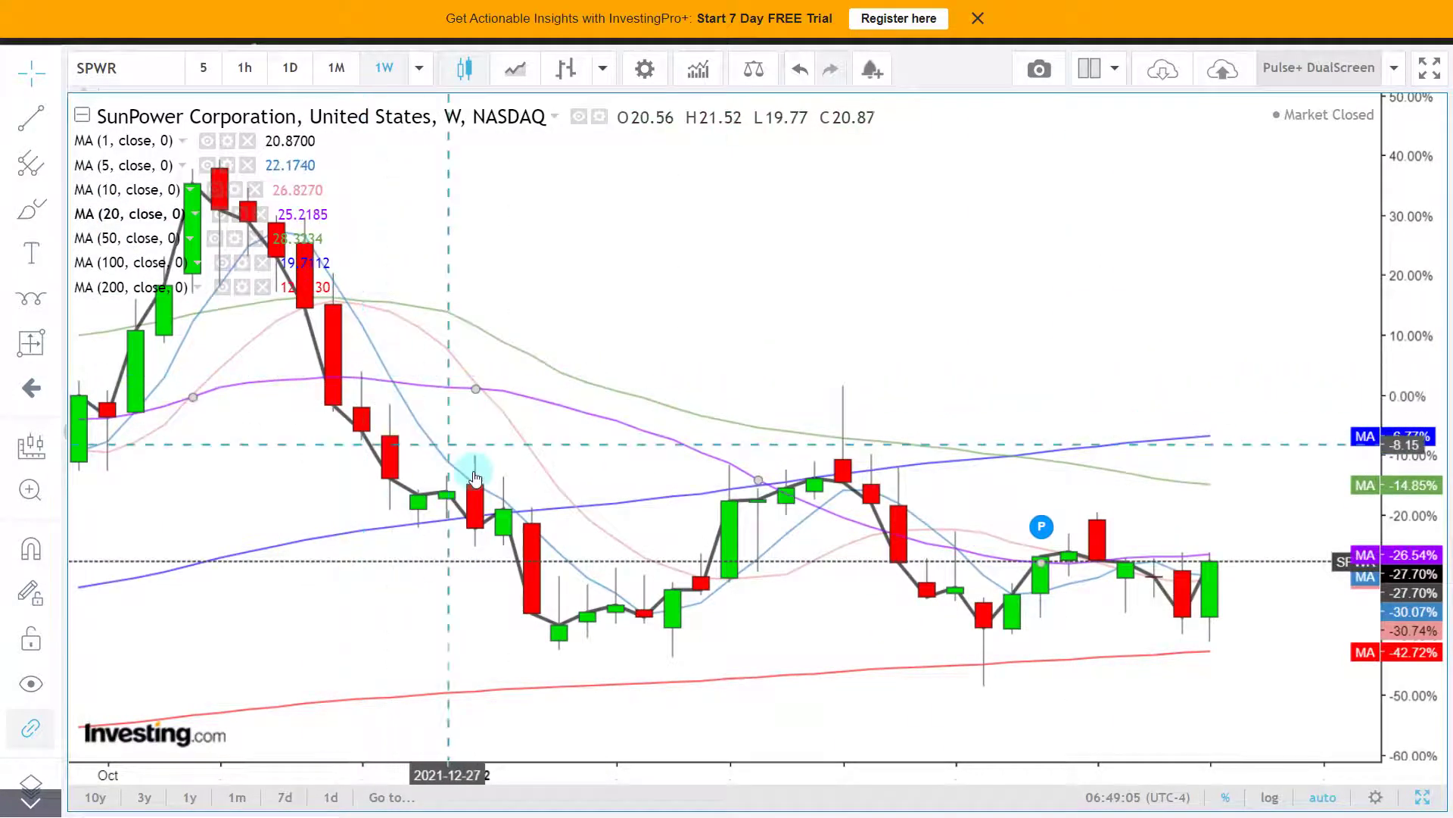
scroll(567, 641, "up", 2)
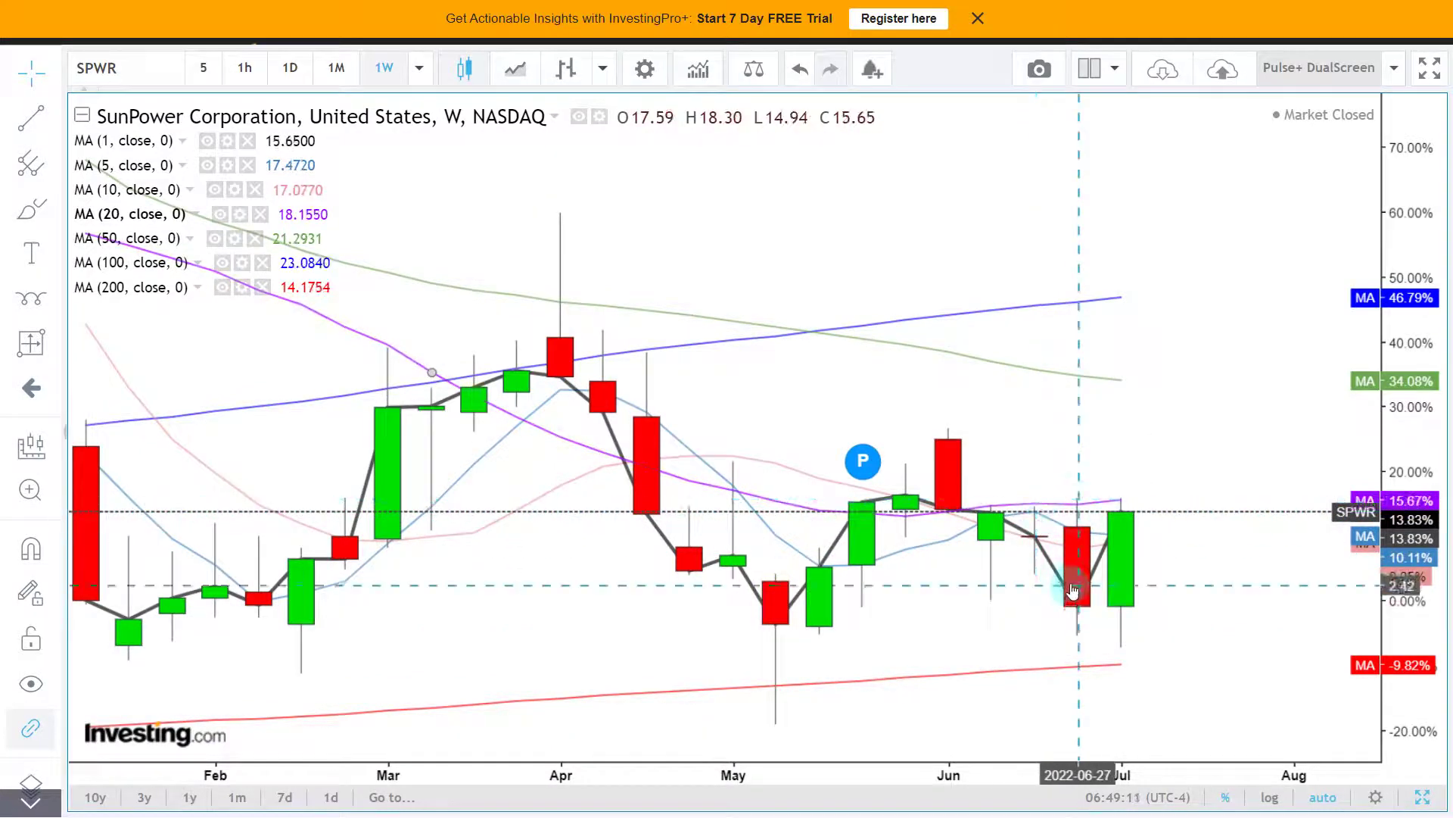
scroll(1102, 433, "down", 3)
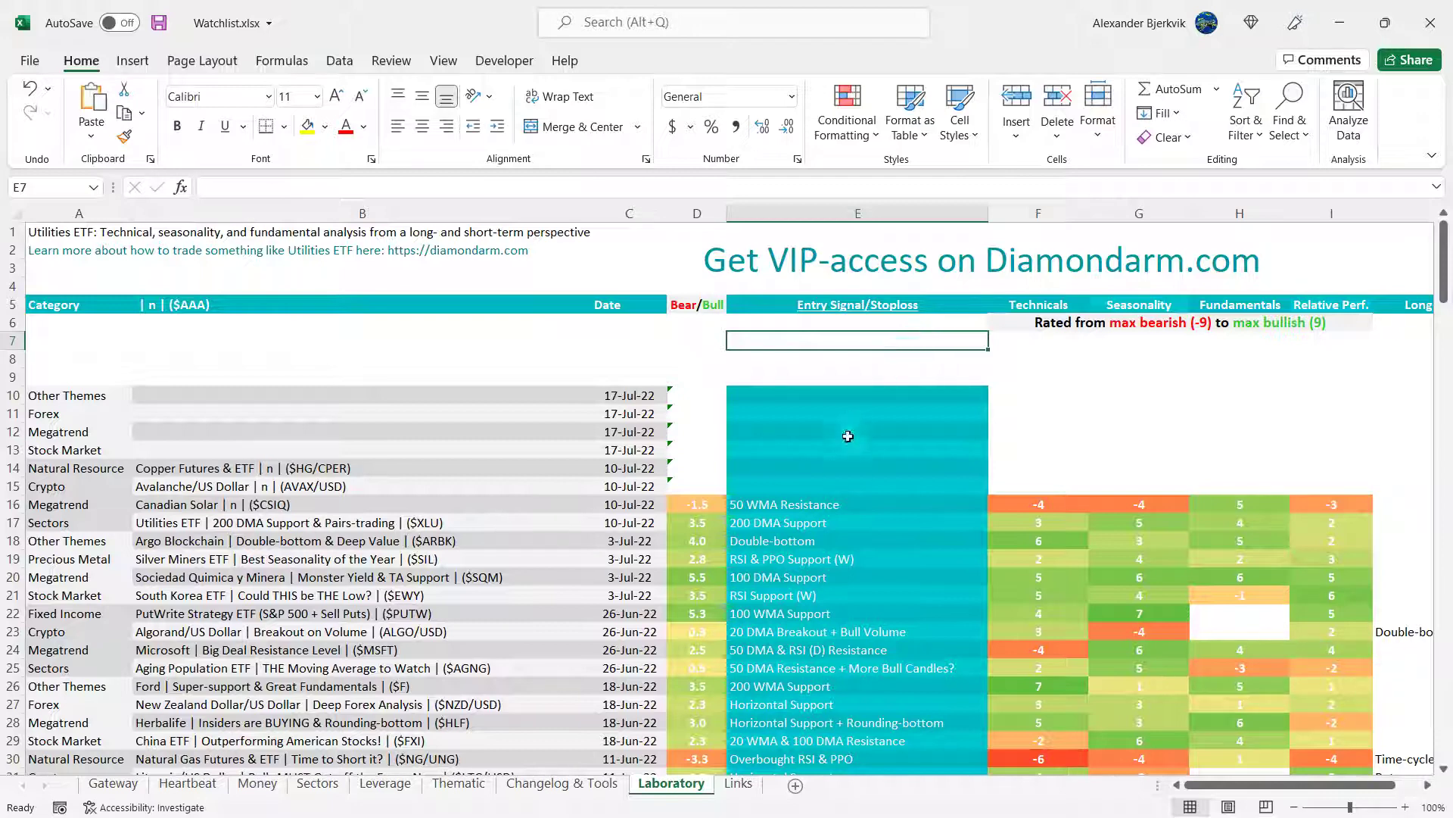
left_click(842, 501)
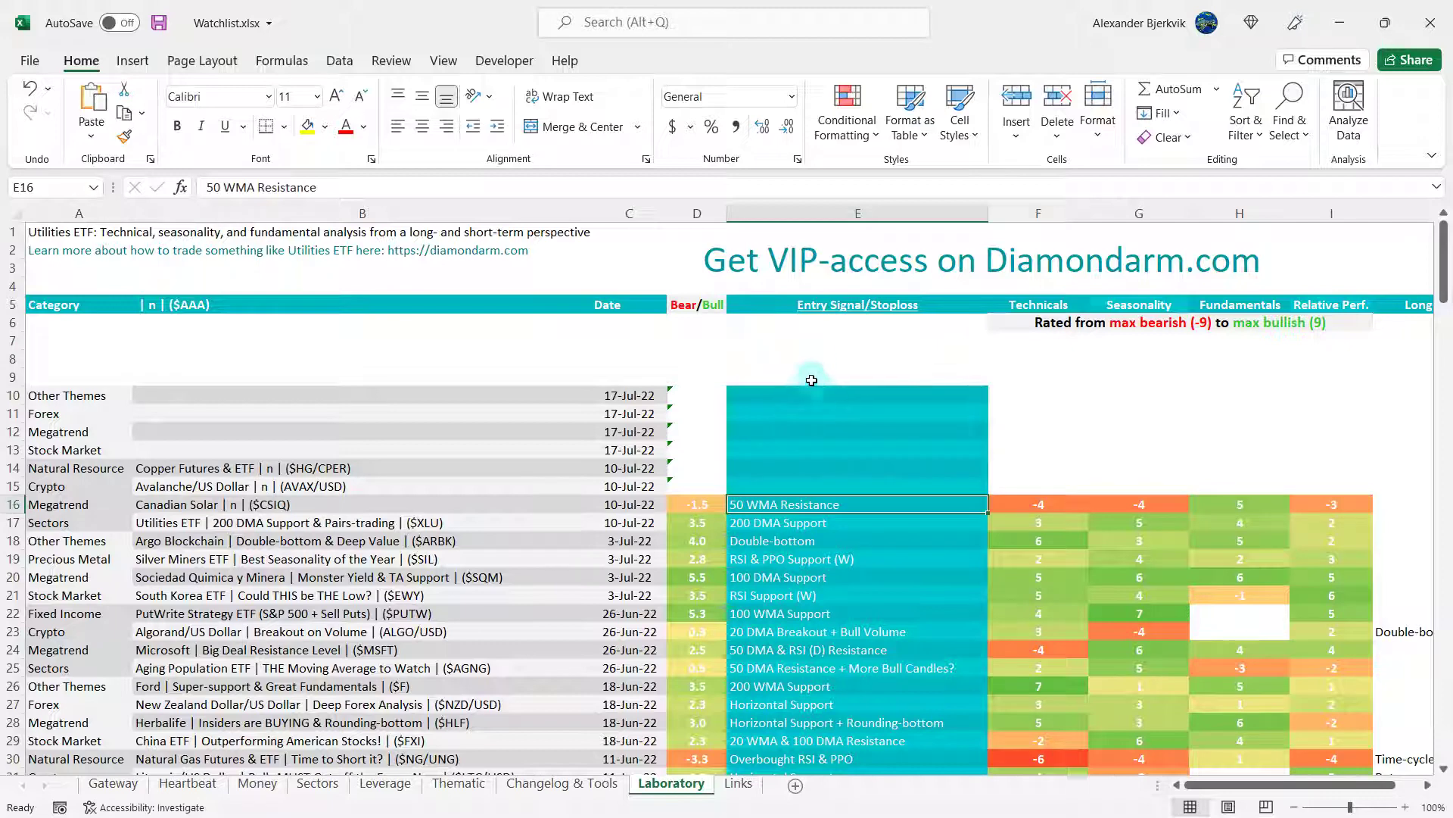